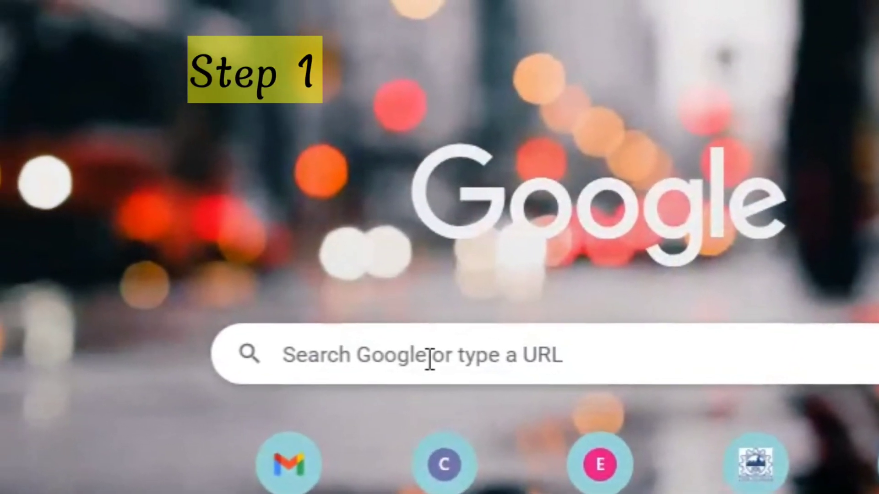
Run a Google search for 'sentinel 2a lulc'.
{"action": "left_click", "coordinate": [365, 346]}
{"action": "type", "text": "sentinel 2a lulc"}
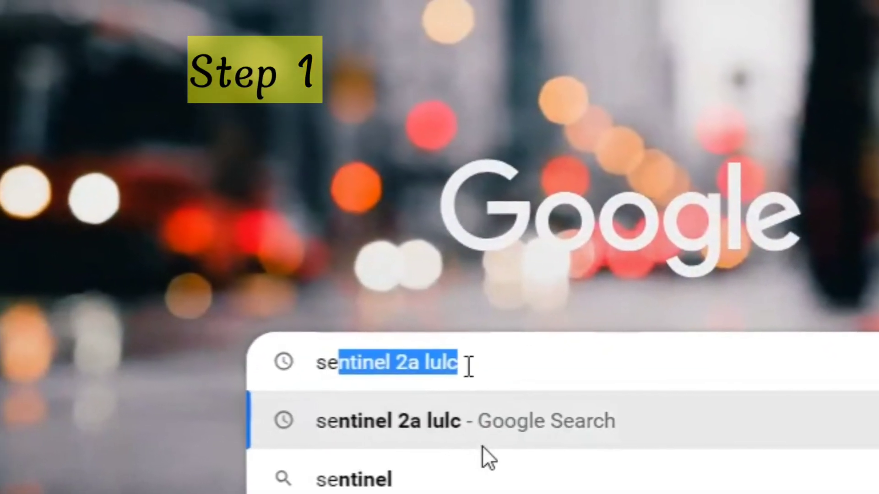
{"action": "left_click", "coordinate": [486, 420]}
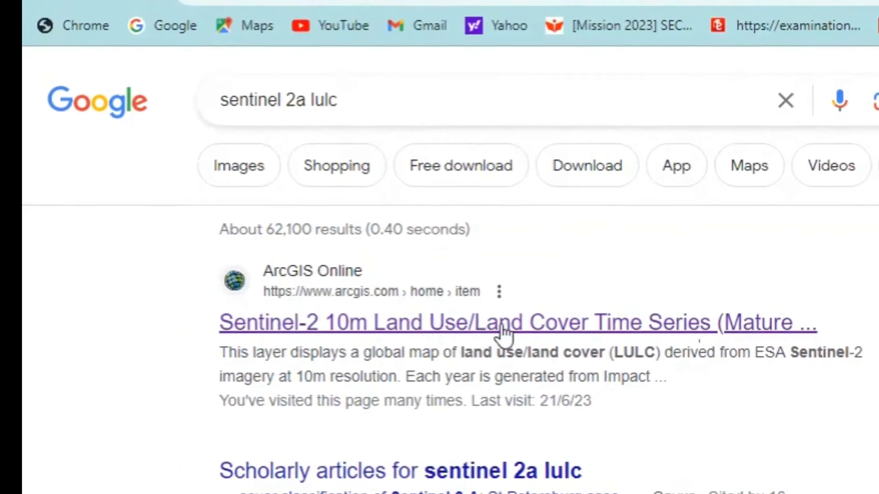
Open the arcgis.com Sentinel-2 10m Land Use/Land Cover item and read down to its class definitions.
{"action": "left_click", "coordinate": [709, 326]}
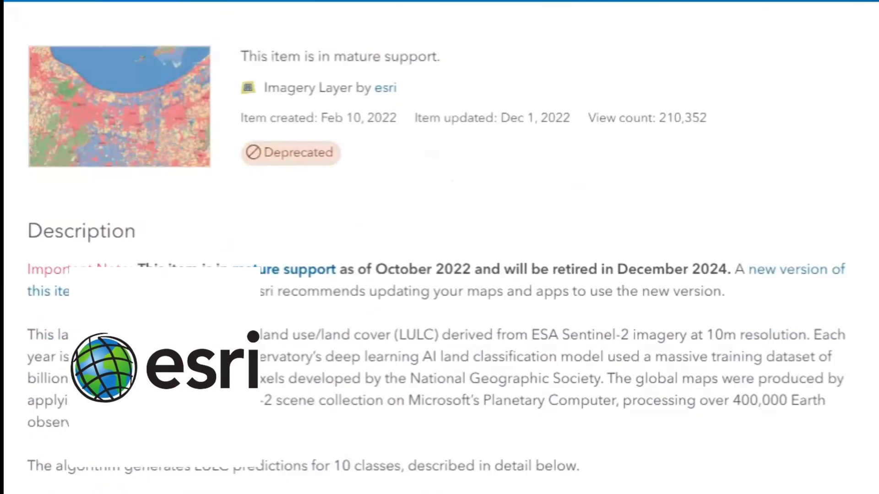
{"action": "scroll", "coordinate": [221, 347], "scroll_direction": "down", "scroll_amount": 3}
{"action": "scroll", "coordinate": [221, 348], "scroll_direction": "down", "scroll_amount": 1}
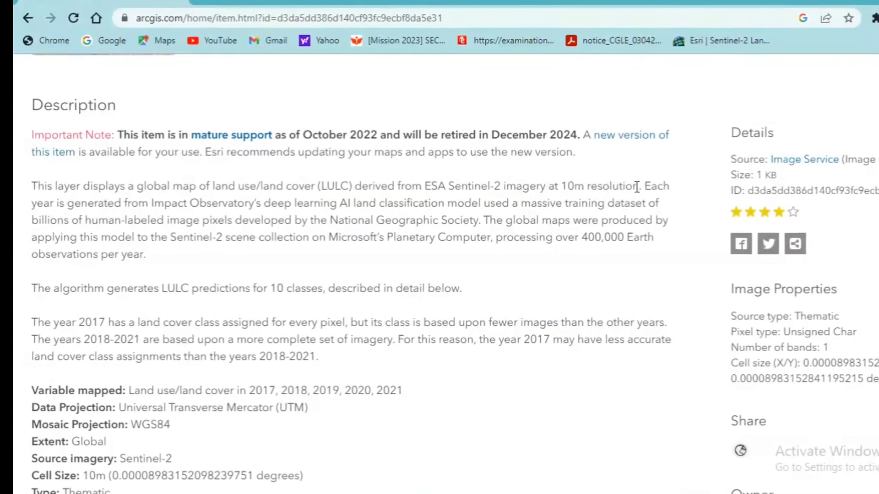
{"action": "scroll", "coordinate": [406, 379], "scroll_direction": "down", "scroll_amount": 3}
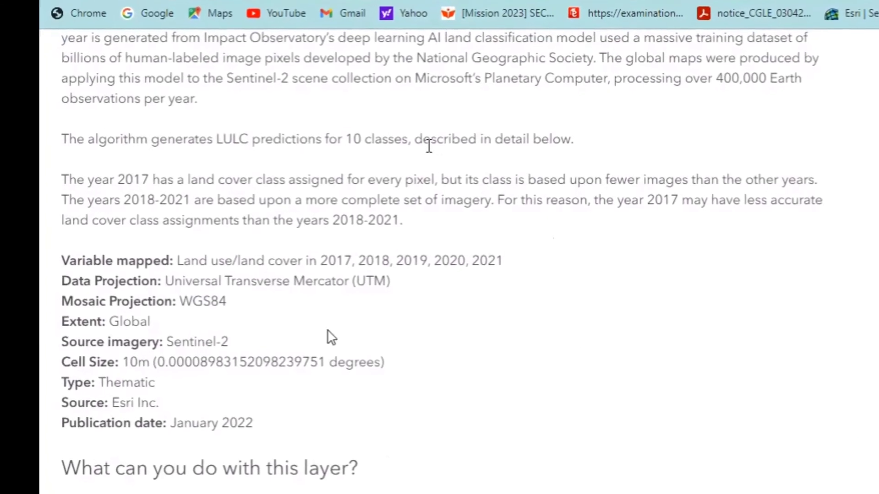
{"action": "scroll", "coordinate": [186, 336], "scroll_direction": "down", "scroll_amount": 2}
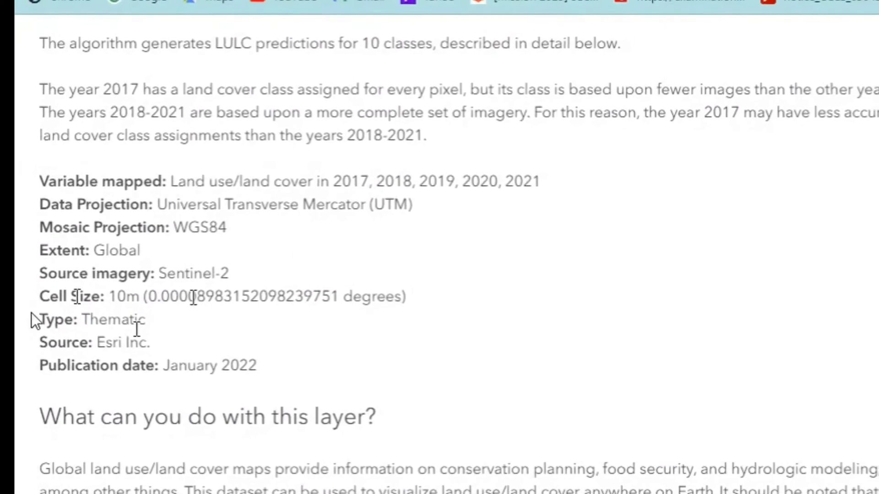
{"action": "scroll", "coordinate": [266, 245], "scroll_direction": "down", "scroll_amount": 4}
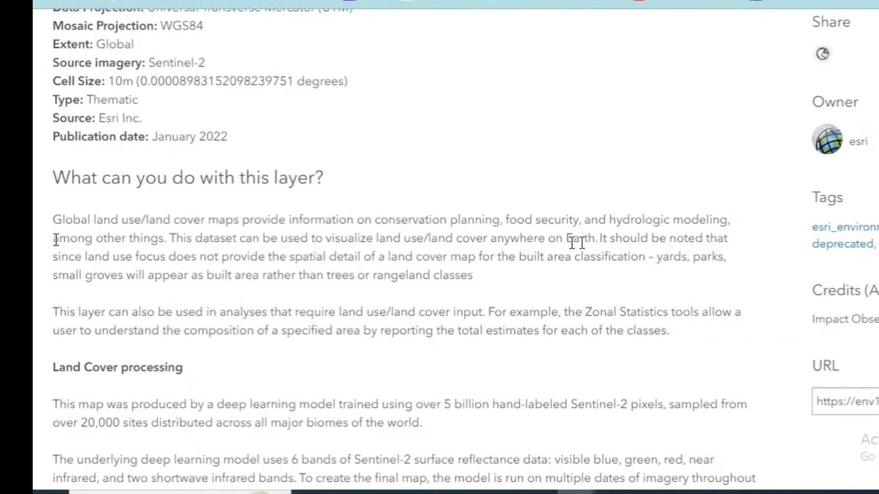
{"action": "scroll", "coordinate": [296, 305], "scroll_direction": "down", "scroll_amount": 5}
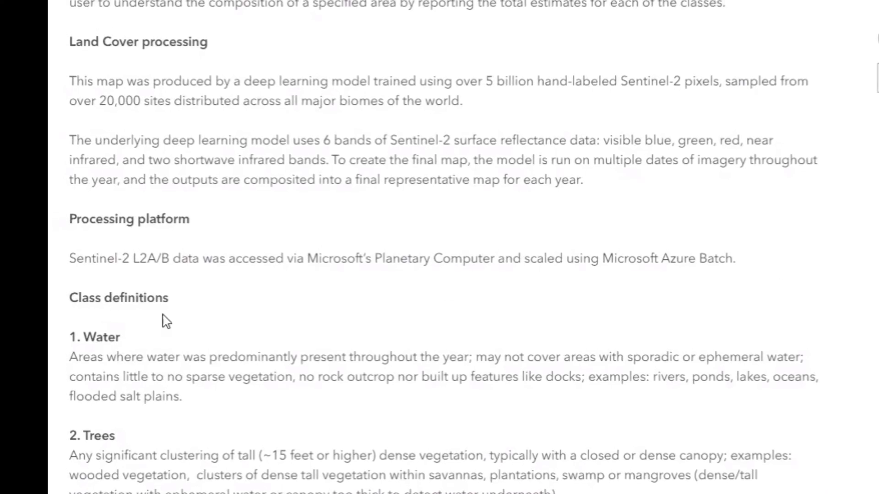
{"action": "scroll", "coordinate": [125, 313], "scroll_direction": "down", "scroll_amount": 3}
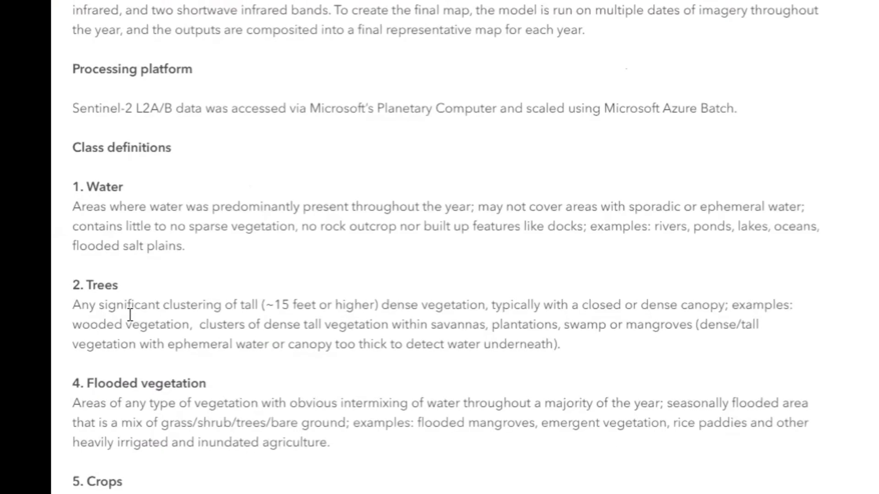
{"action": "scroll", "coordinate": [87, 224], "scroll_direction": "down", "scroll_amount": 2}
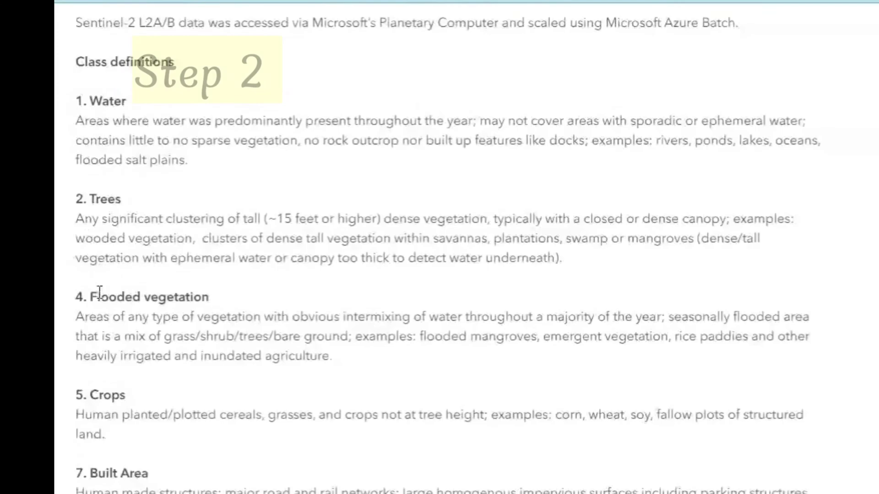
{"action": "scroll", "coordinate": [100, 292], "scroll_direction": "down", "scroll_amount": 5}
{"action": "scroll", "coordinate": [104, 306], "scroll_direction": "down", "scroll_amount": 2}
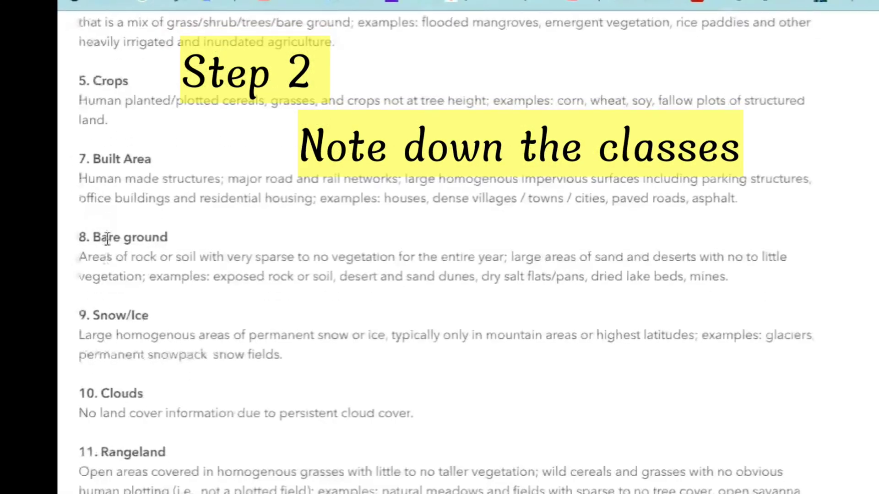
{"action": "scroll", "coordinate": [115, 251], "scroll_direction": "down", "scroll_amount": 2}
{"action": "scroll", "coordinate": [119, 233], "scroll_direction": "down", "scroll_amount": 4}
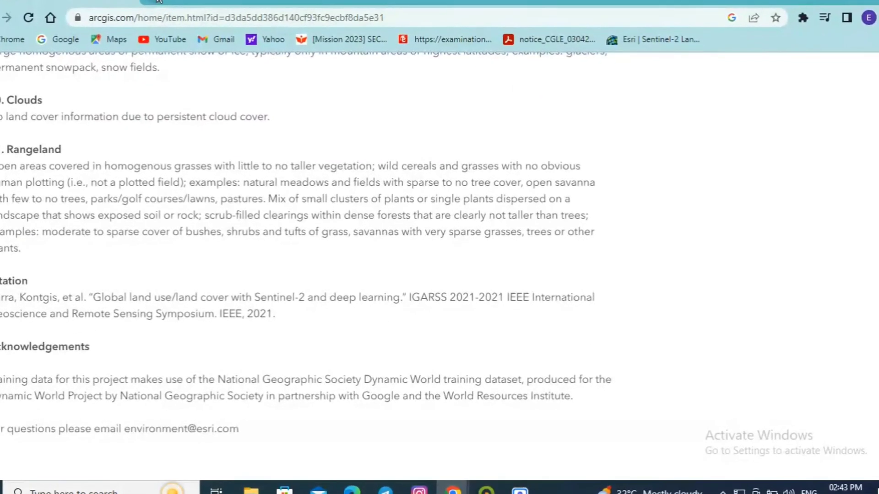
Load the Living Atlas land cover download app in a new browser tab.
{"action": "left_click", "coordinate": [62, 24]}
{"action": "type", "text": "li"}
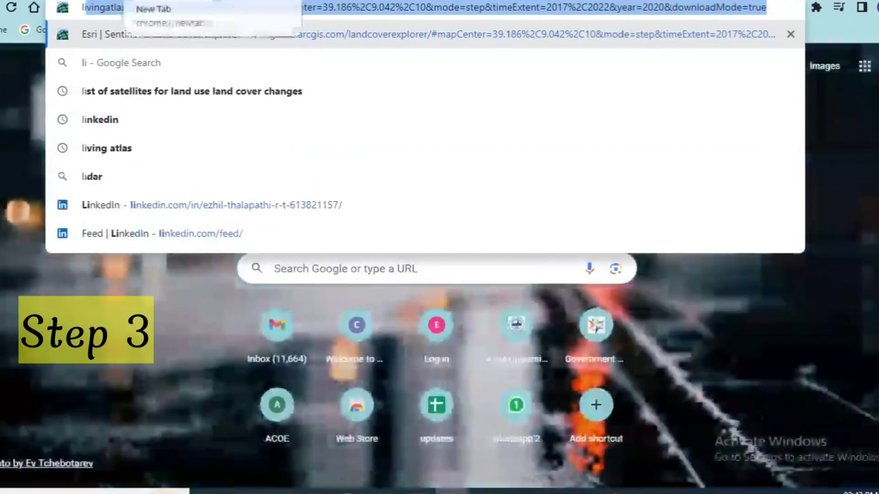
{"action": "key", "text": "Return"}
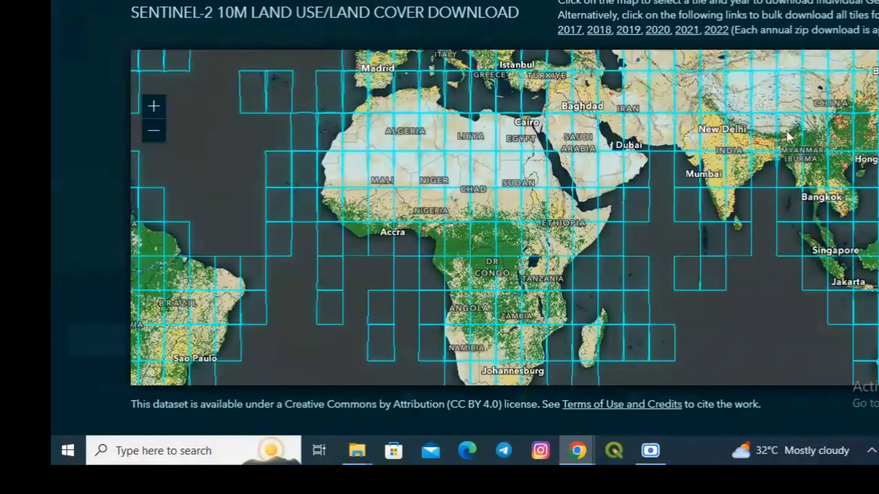
Zoom to Chennai and download the 2022 file for tile 44P.
{"action": "scroll", "coordinate": [735, 205], "scroll_direction": "down", "scroll_amount": 2}
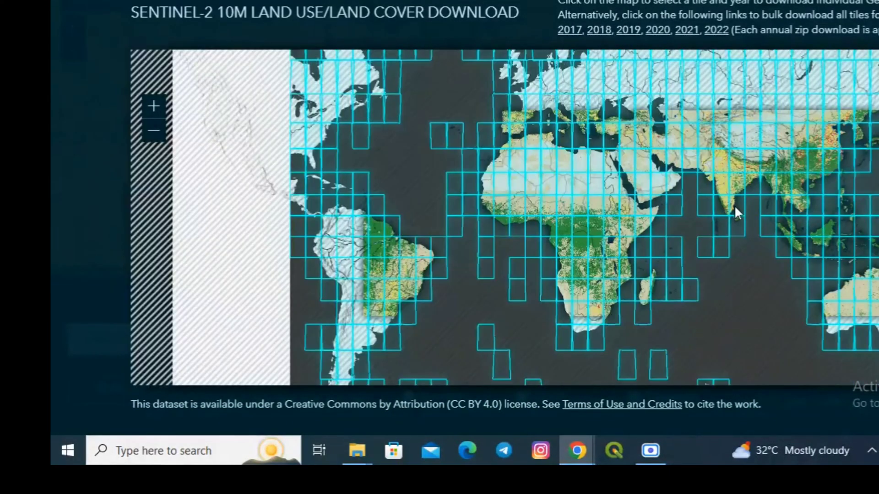
{"action": "scroll", "coordinate": [735, 205], "scroll_direction": "up", "scroll_amount": 2}
{"action": "scroll", "coordinate": [735, 204], "scroll_direction": "down", "scroll_amount": 4}
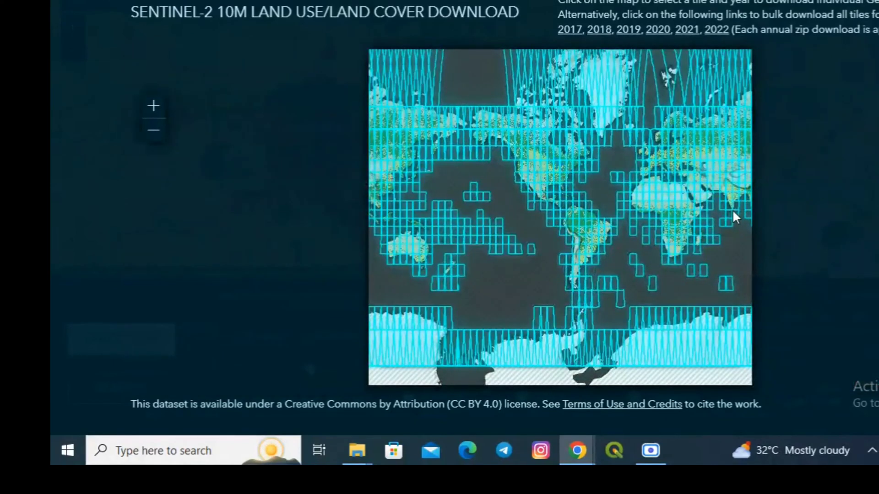
{"action": "scroll", "coordinate": [728, 206], "scroll_direction": "down", "scroll_amount": 1}
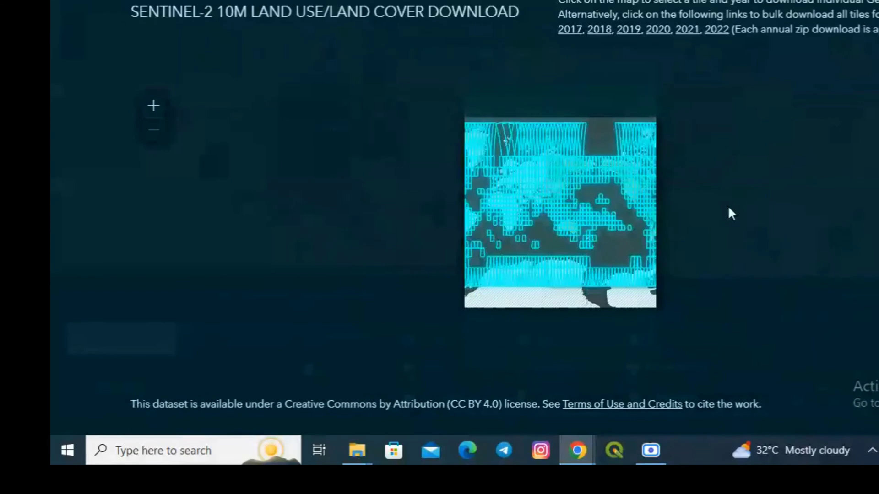
{"action": "scroll", "coordinate": [644, 192], "scroll_direction": "up", "scroll_amount": 1}
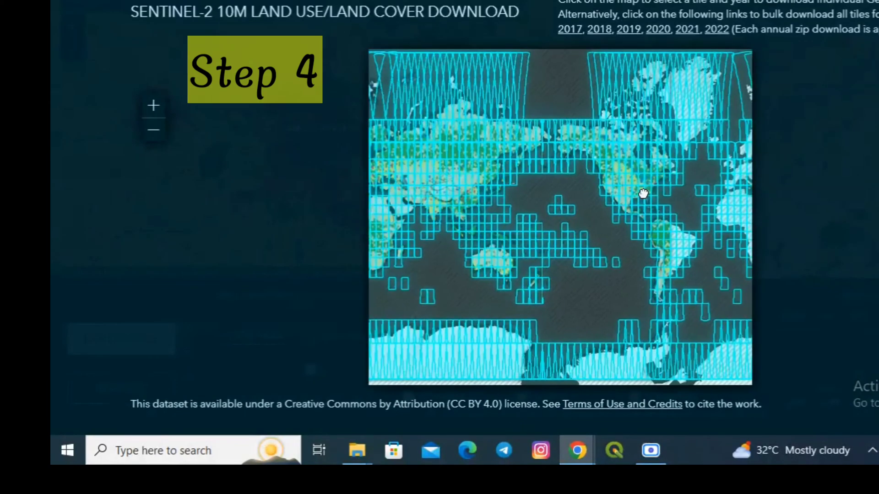
{"action": "scroll", "coordinate": [690, 207], "scroll_direction": "up", "scroll_amount": 1}
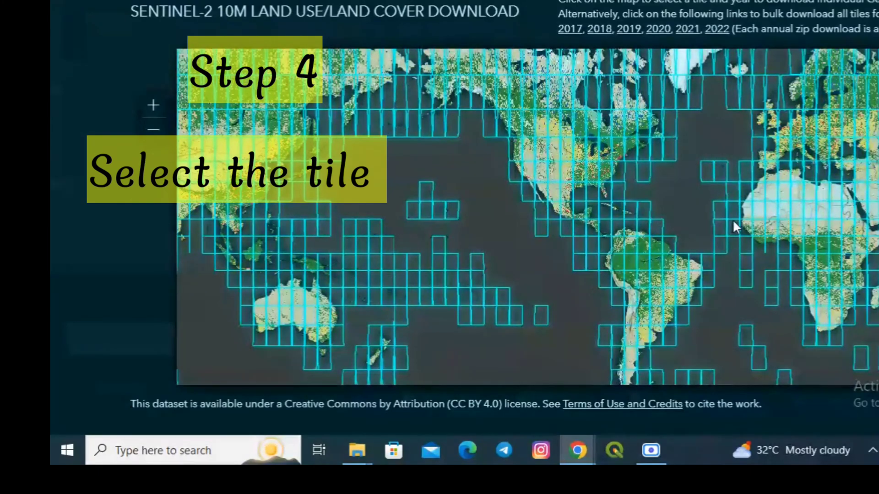
{"action": "scroll", "coordinate": [874, 228], "scroll_direction": "up", "scroll_amount": 1}
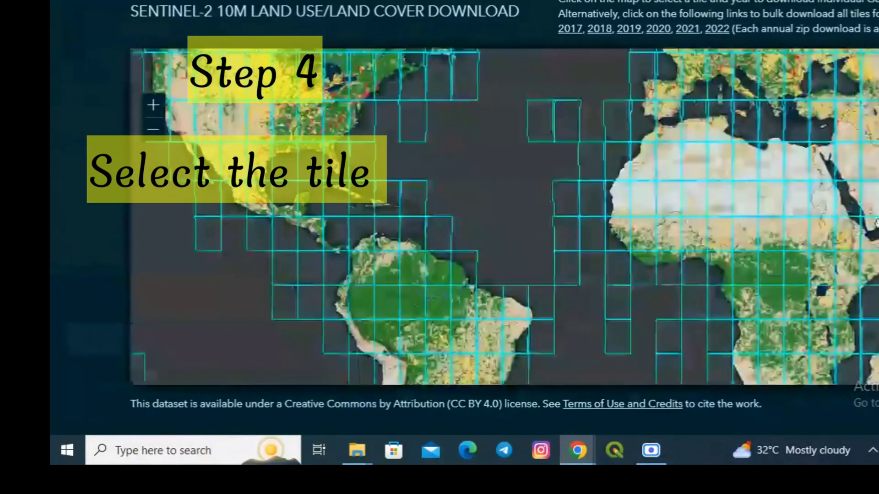
{"action": "scroll", "coordinate": [869, 270], "scroll_direction": "down", "scroll_amount": 3}
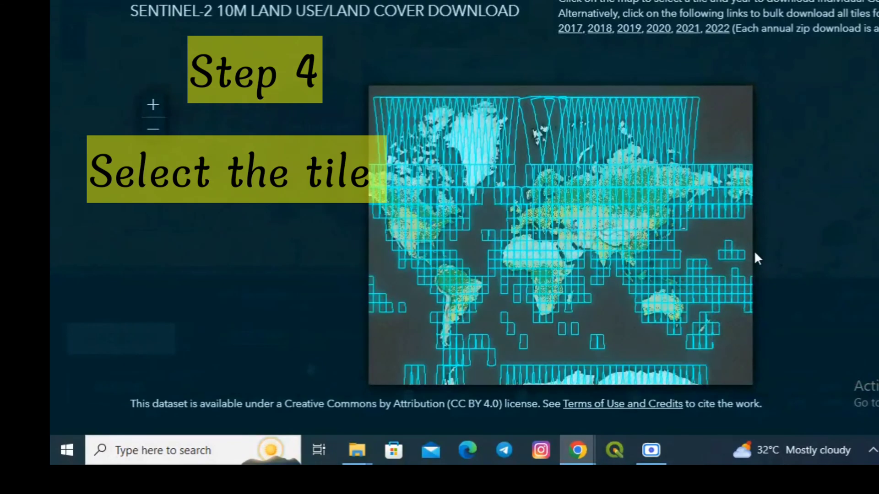
{"action": "scroll", "coordinate": [750, 252], "scroll_direction": "up", "scroll_amount": 1}
{"action": "scroll", "coordinate": [453, 255], "scroll_direction": "up", "scroll_amount": 3}
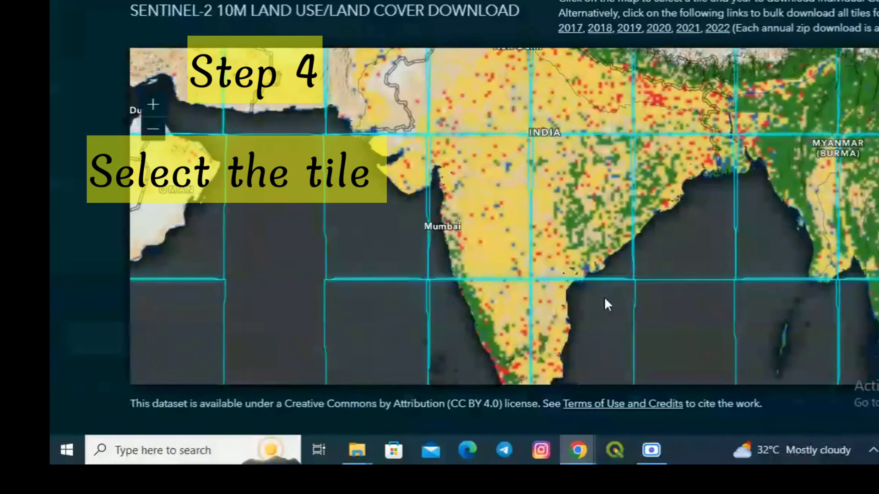
{"action": "scroll", "coordinate": [565, 301], "scroll_direction": "down", "scroll_amount": 3}
{"action": "scroll", "coordinate": [581, 302], "scroll_direction": "up", "scroll_amount": 5}
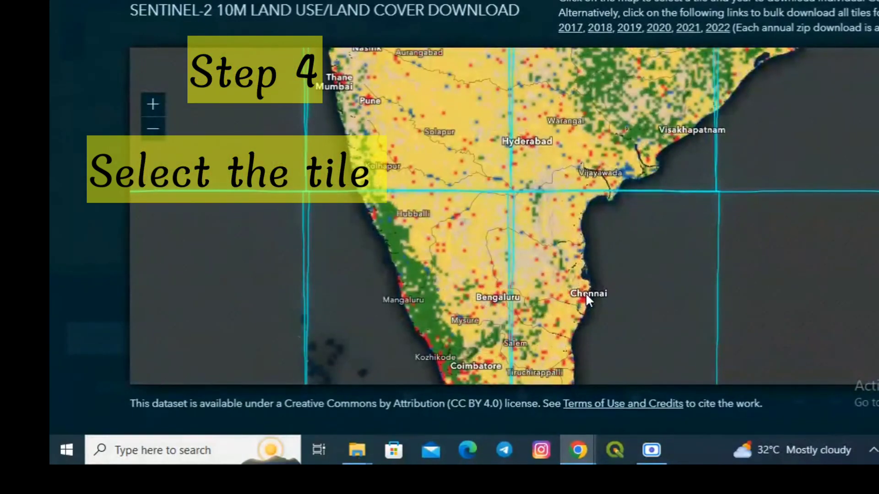
{"action": "left_click", "coordinate": [586, 296]}
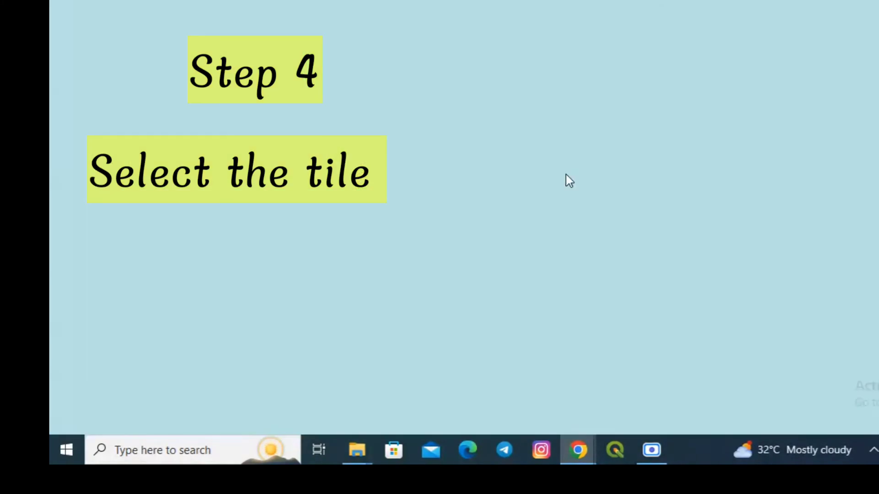
{"action": "left_click", "coordinate": [566, 175]}
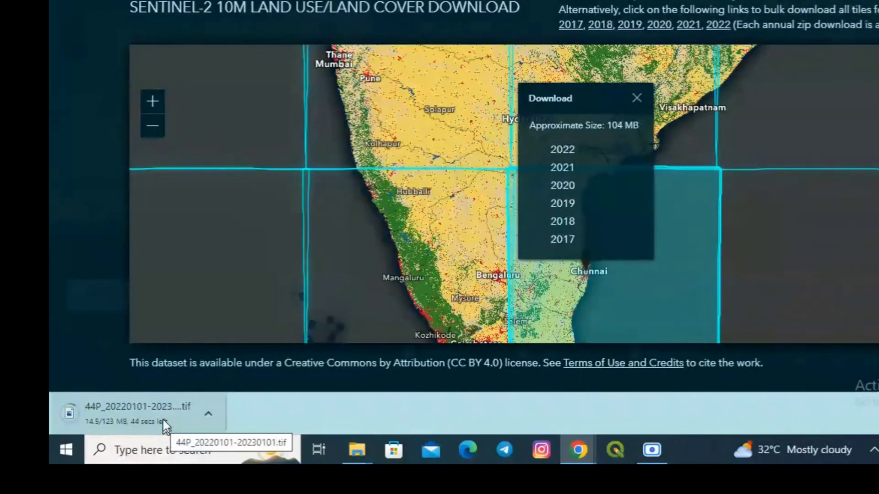
Launch ArcMap 10.8.2 from the Start menu and create a new Blank Map.
{"action": "left_click", "coordinate": [69, 452]}
{"action": "type", "text": "arc"}
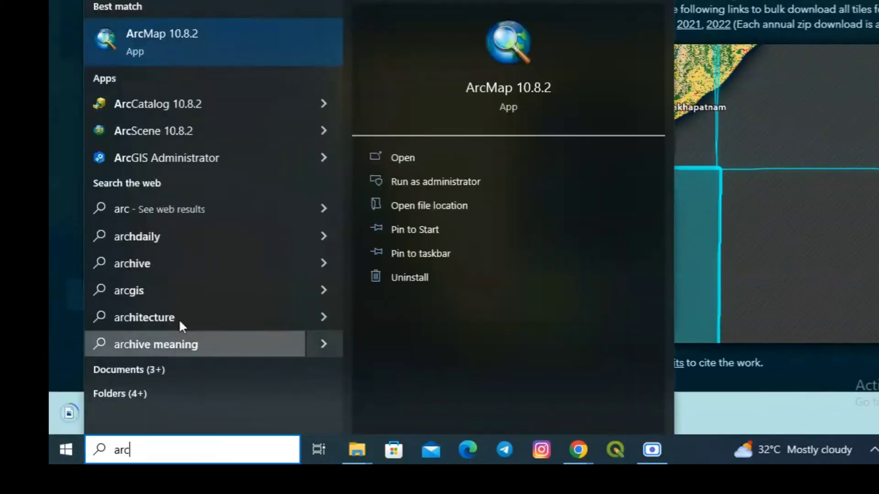
{"action": "left_click", "coordinate": [403, 156]}
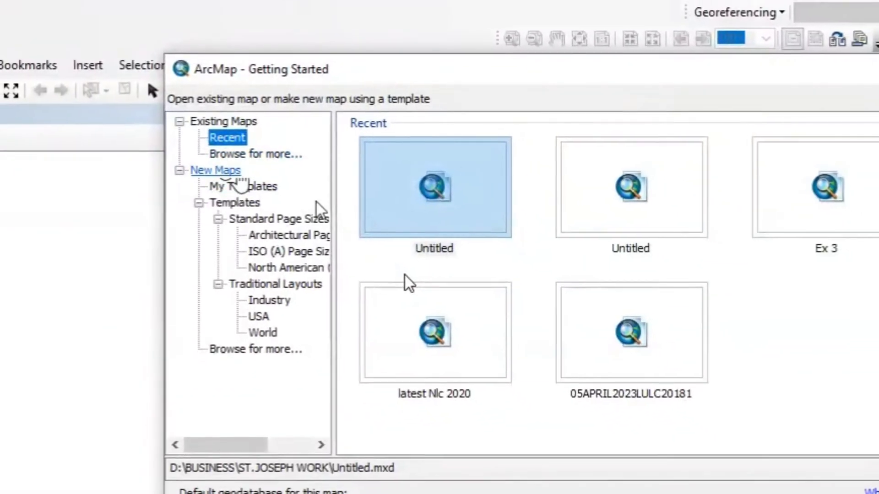
{"action": "left_click", "coordinate": [231, 175]}
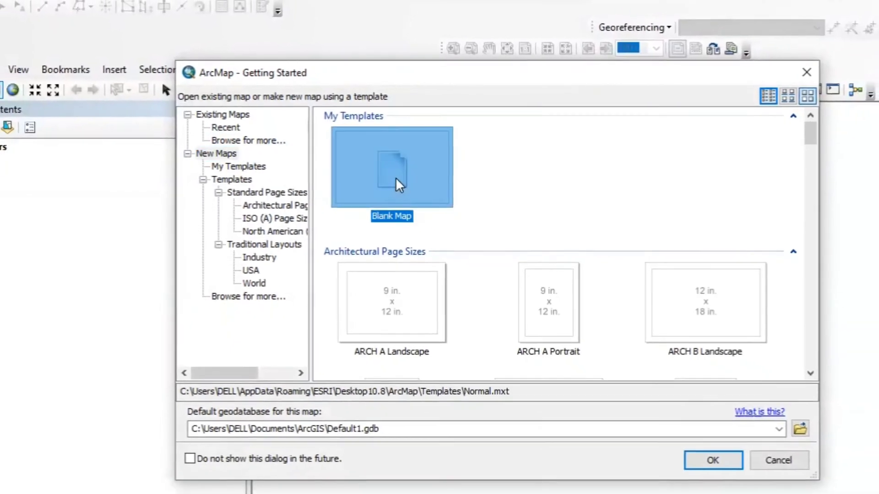
{"action": "left_click", "coordinate": [738, 480]}
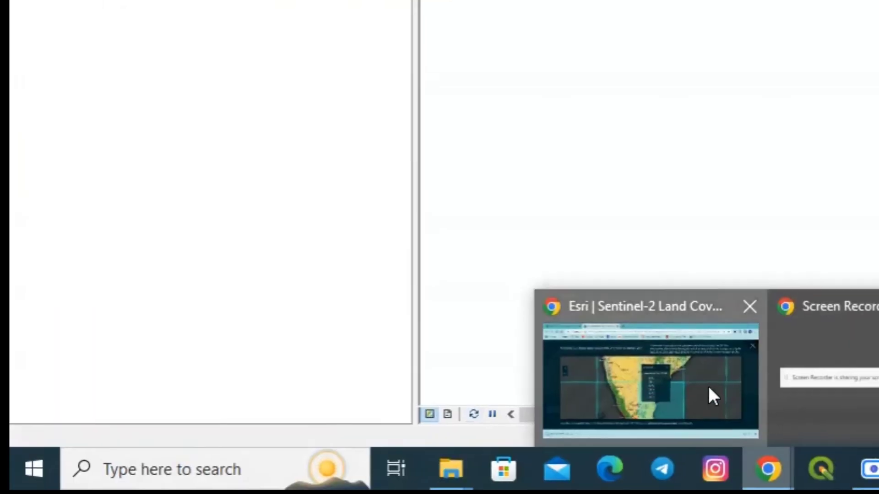
{"action": "left_click", "coordinate": [429, 468]}
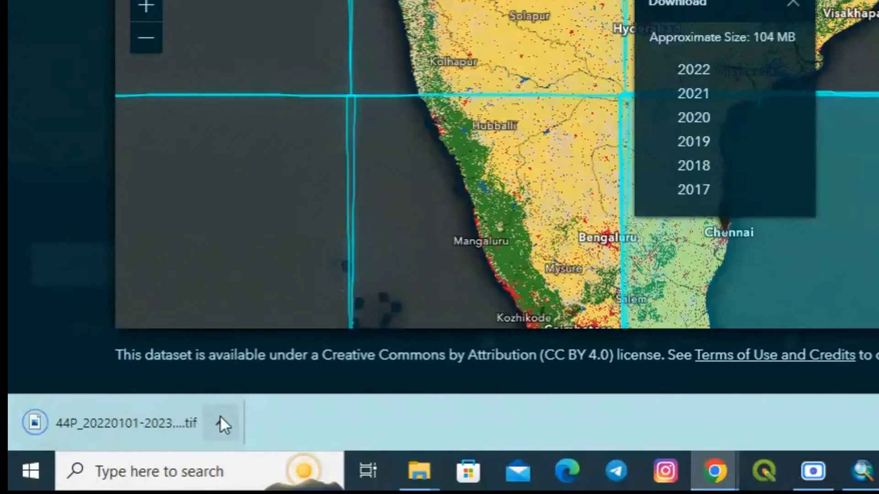
{"action": "left_click", "coordinate": [228, 420]}
{"action": "left_click", "coordinate": [302, 360]}
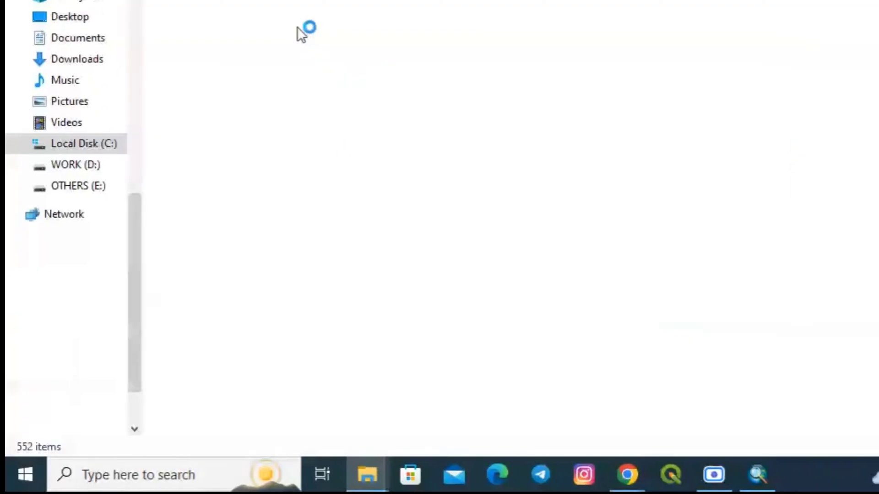
{"action": "right_click", "coordinate": [252, 3]}
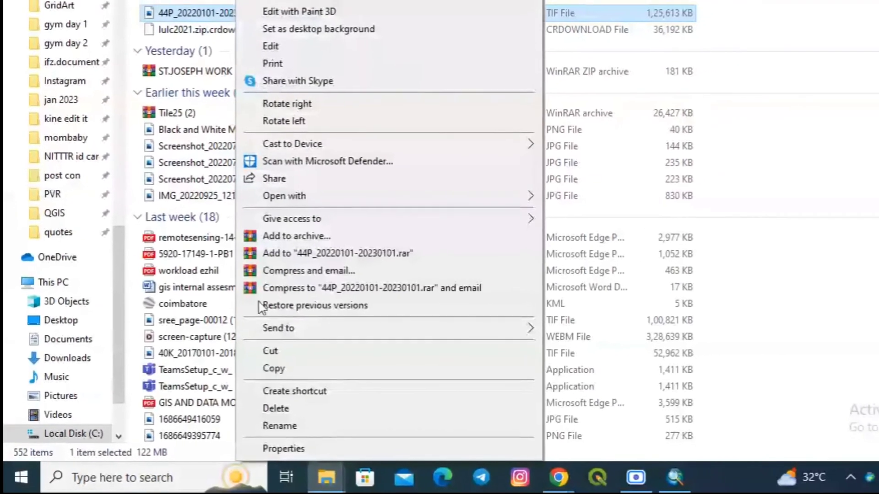
{"action": "left_click", "coordinate": [265, 356]}
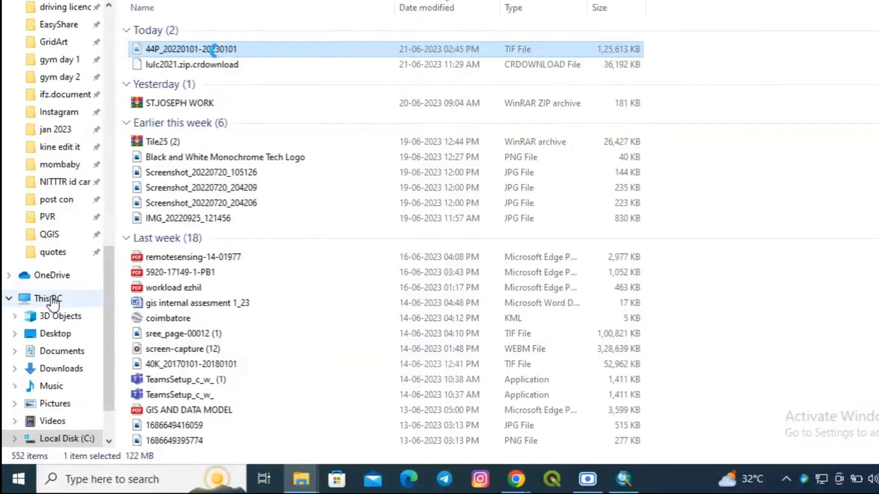
Paste the TIF into WORK (D:) > GIS LAB > LULC USING SENTINEL 2A.
{"action": "left_click", "coordinate": [51, 300]}
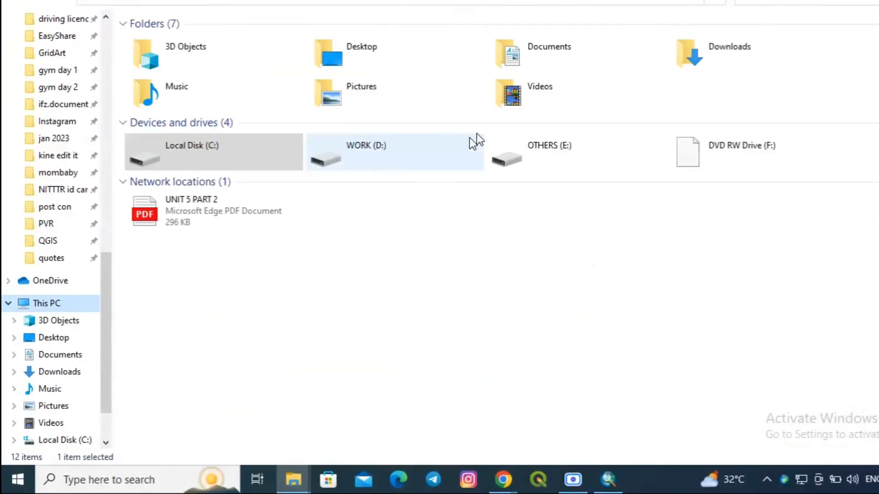
{"action": "double_click", "coordinate": [428, 159]}
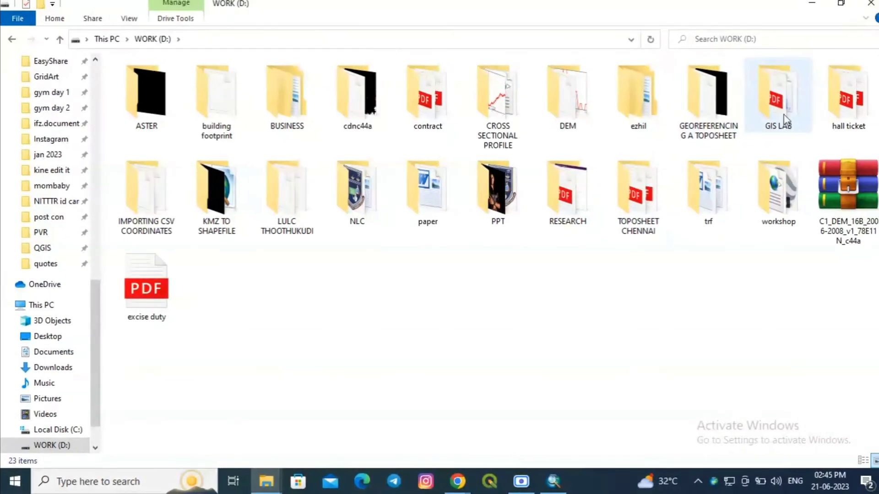
{"action": "double_click", "coordinate": [796, 104]}
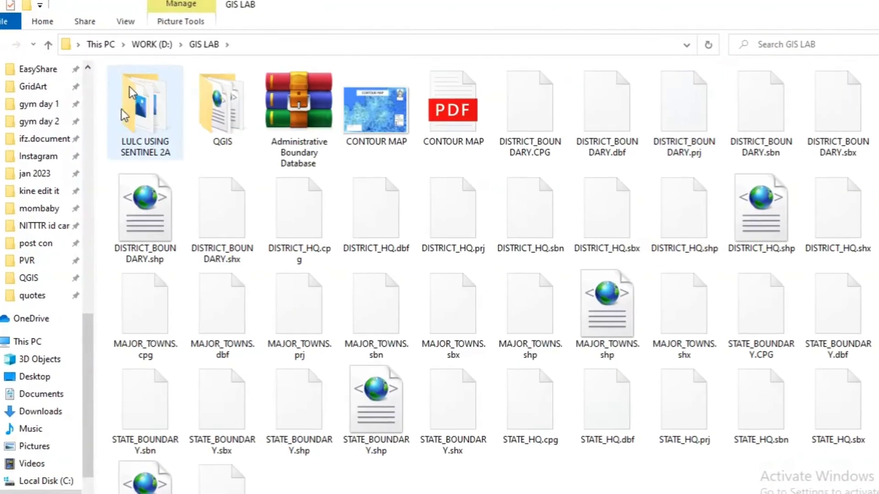
{"action": "double_click", "coordinate": [141, 121]}
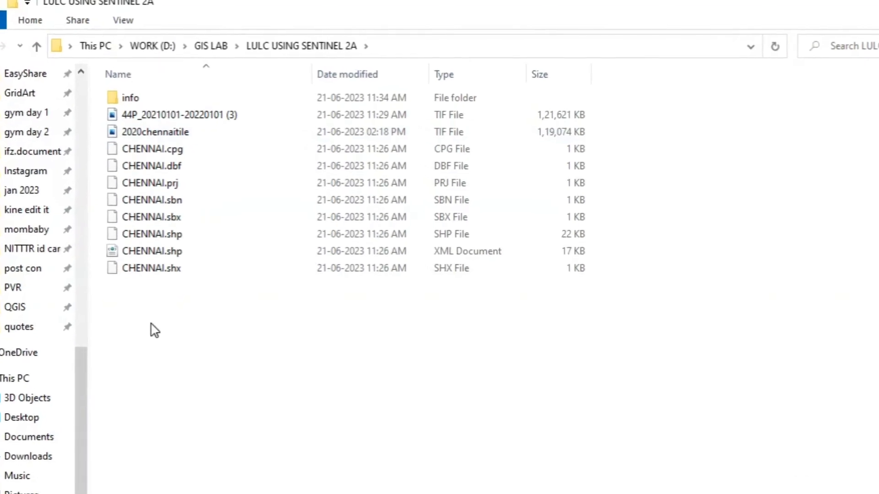
{"action": "right_click", "coordinate": [154, 330]}
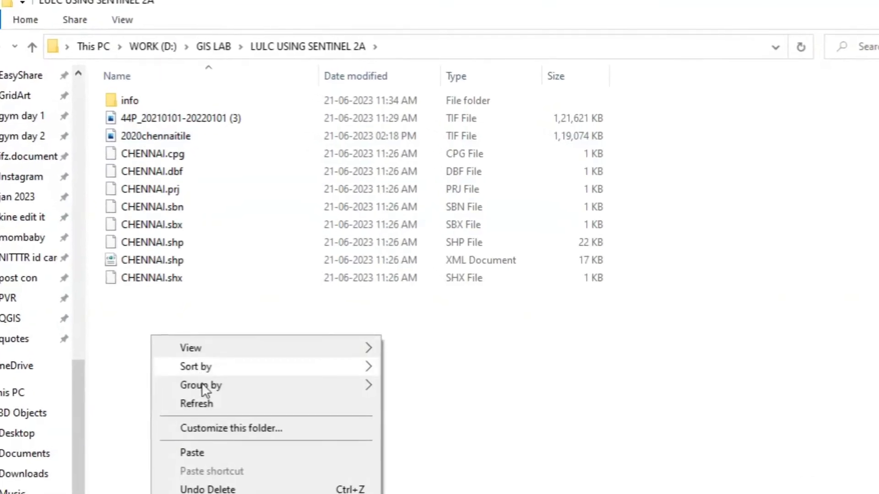
{"action": "key", "text": "Escape"}
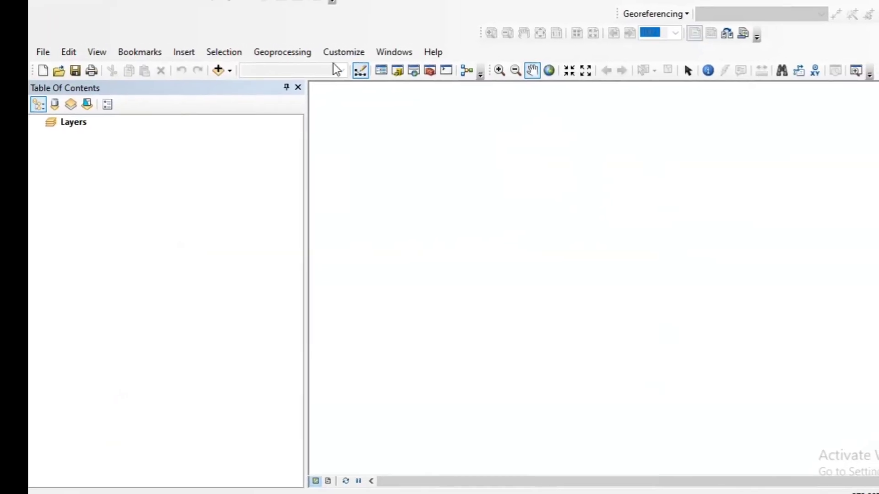
Add the 44P_20220101-20230101.tif land-cover raster to the map.
{"action": "left_click", "coordinate": [231, 67]}
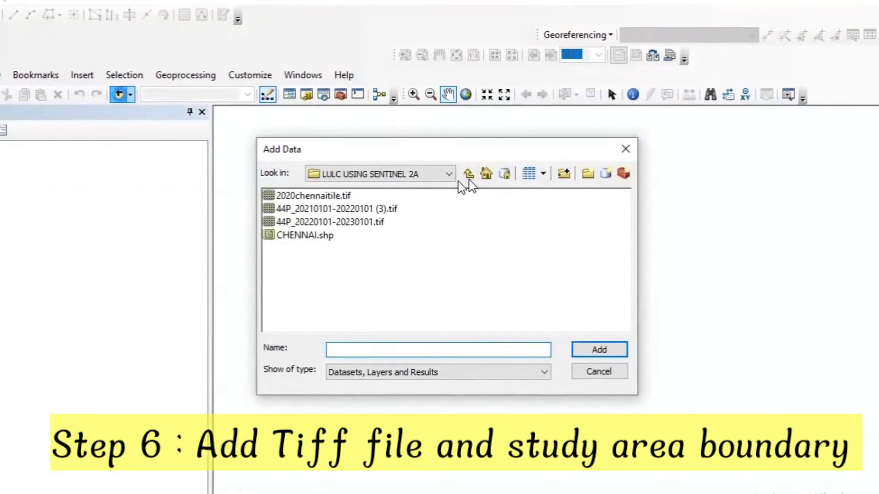
{"action": "left_click", "coordinate": [468, 174]}
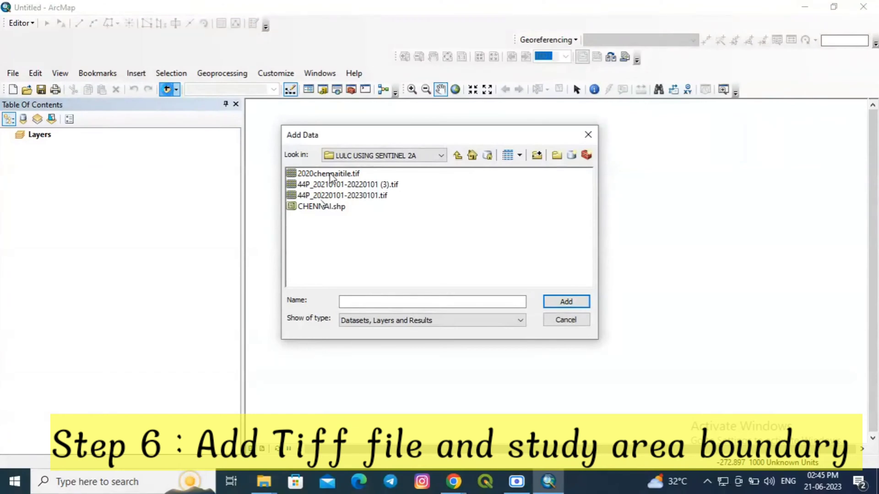
{"action": "left_click", "coordinate": [566, 302]}
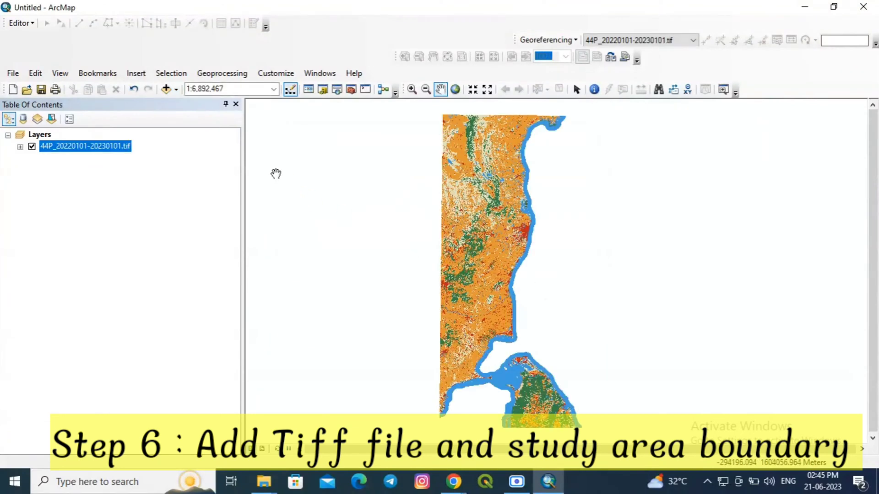
{"action": "scroll", "coordinate": [438, 227], "scroll_direction": "down", "scroll_amount": 2}
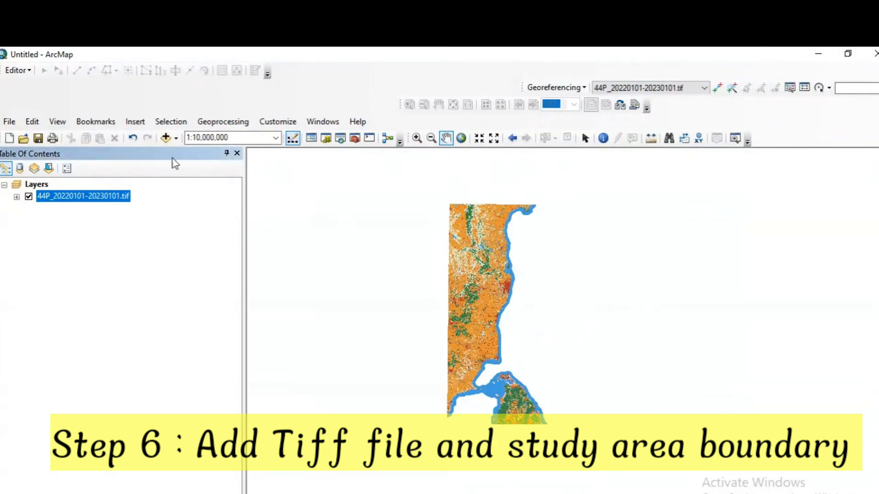
{"action": "scroll", "coordinate": [480, 309], "scroll_direction": "up", "scroll_amount": 2}
Add the CHENNAI.shp boundary shapefile to the map.
{"action": "left_click", "coordinate": [165, 137]}
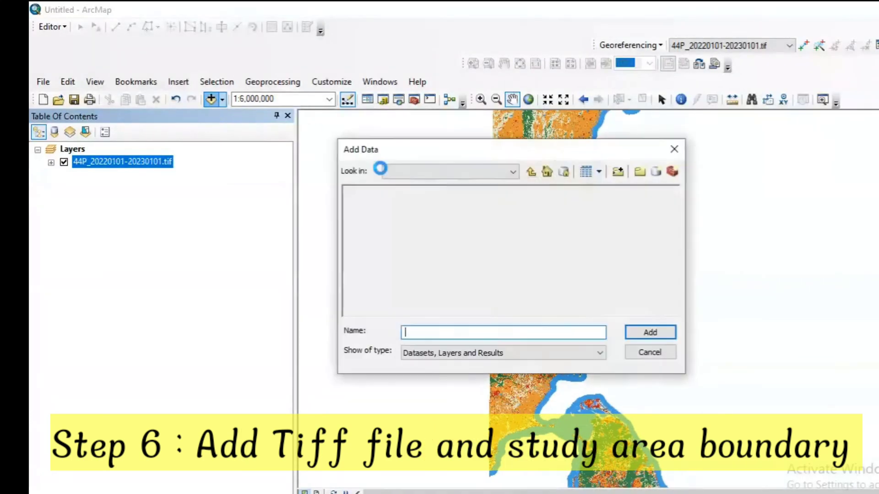
{"action": "left_click", "coordinate": [396, 228]}
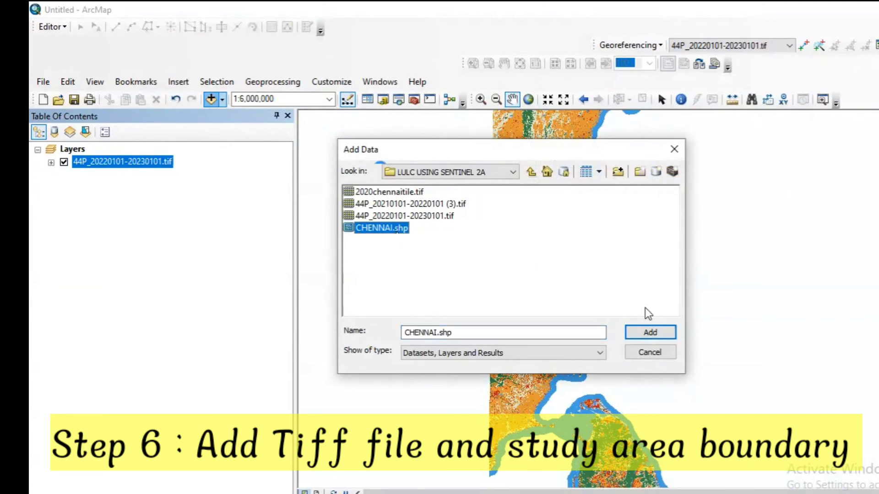
{"action": "left_click", "coordinate": [650, 332]}
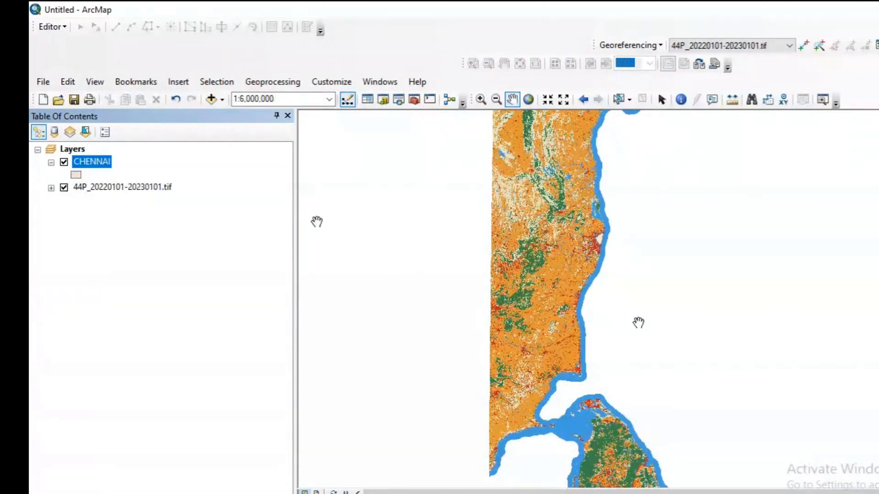
Zoom the map to the CHENNAI layer and hide the land-cover raster.
{"action": "right_click", "coordinate": [108, 161]}
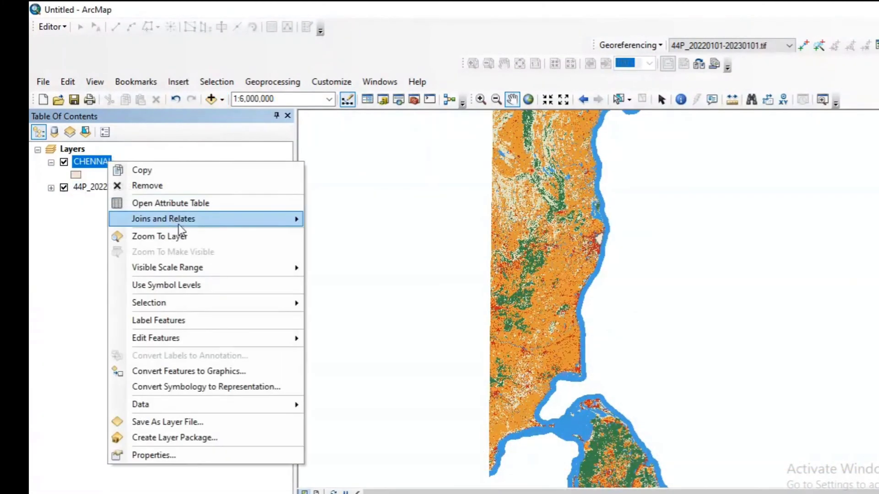
{"action": "left_click", "coordinate": [182, 234]}
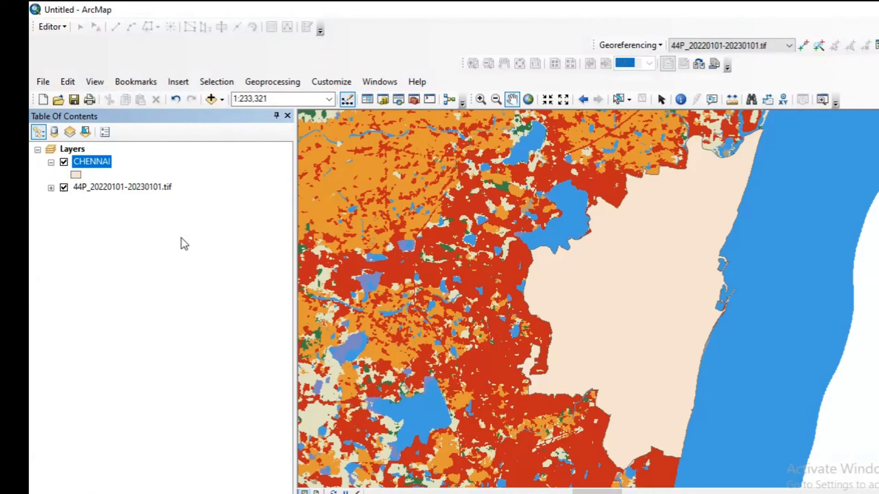
{"action": "left_click", "coordinate": [63, 187]}
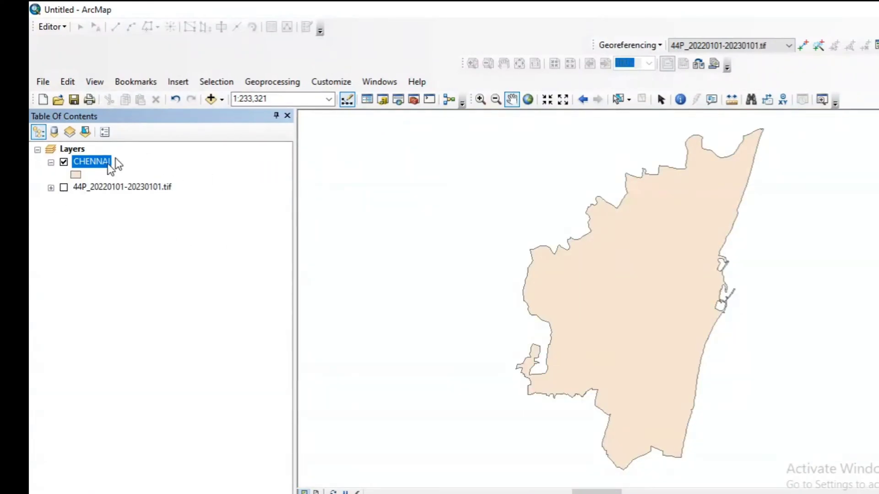
Symbolize CHENNAI as Hollow with outline width 2, then show the raster again.
{"action": "left_click", "coordinate": [75, 174]}
{"action": "left_click", "coordinate": [327, 204]}
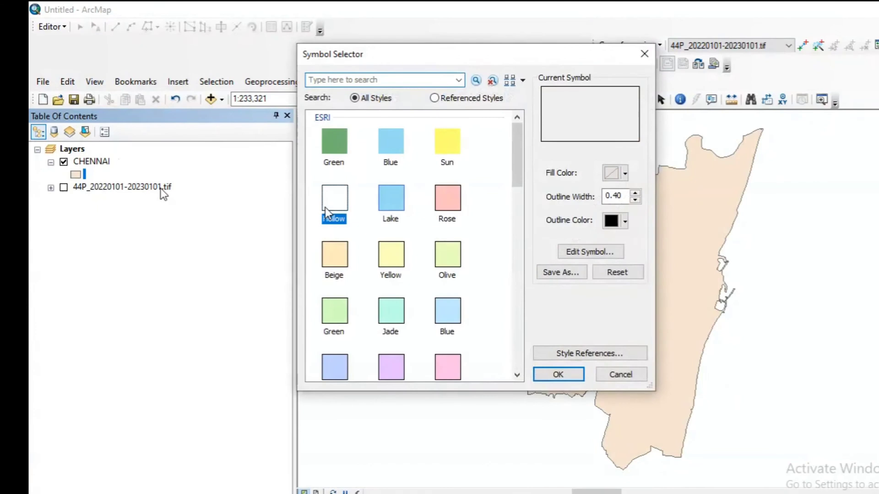
{"action": "left_click", "coordinate": [635, 193]}
{"action": "left_click", "coordinate": [635, 193]}
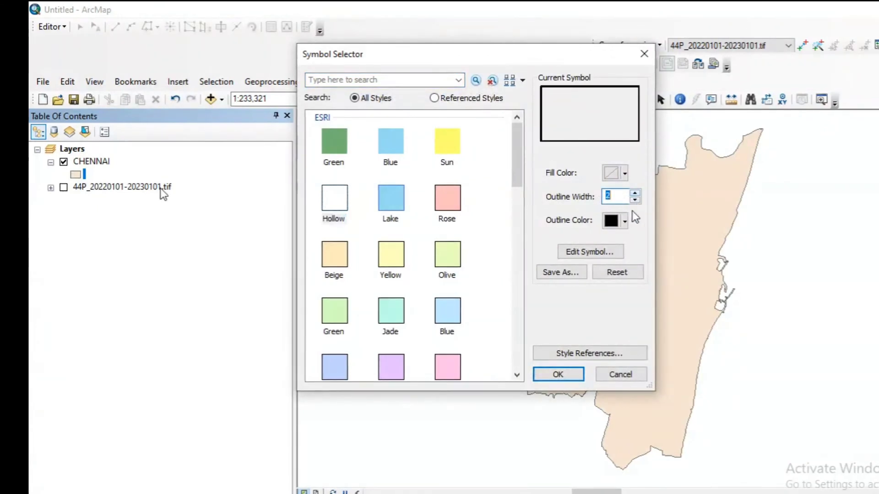
{"action": "left_click", "coordinate": [558, 374]}
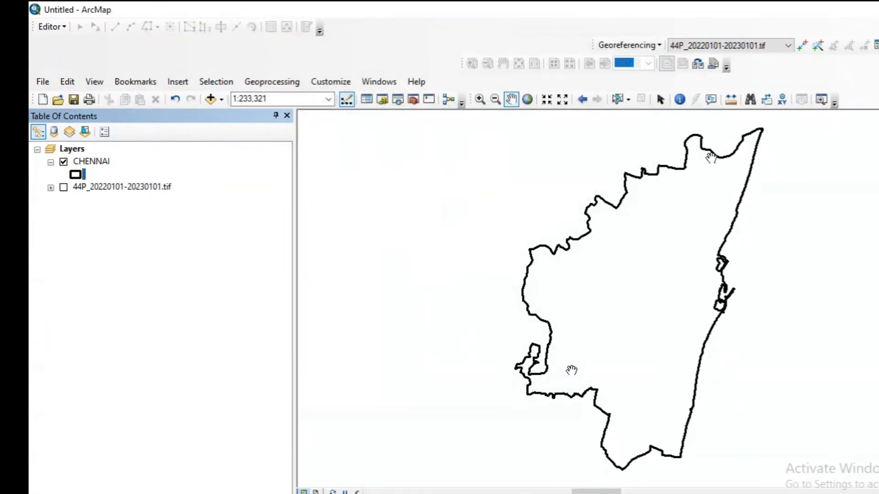
{"action": "left_click", "coordinate": [63, 188]}
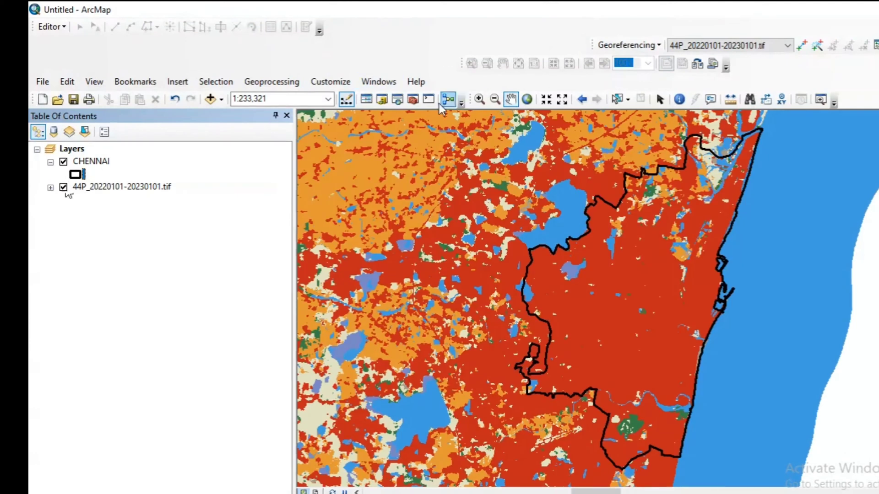
Run Extract by Mask on 44P_20220101-20230101.tif with CHENNAI as the mask.
{"action": "left_click", "coordinate": [397, 102]}
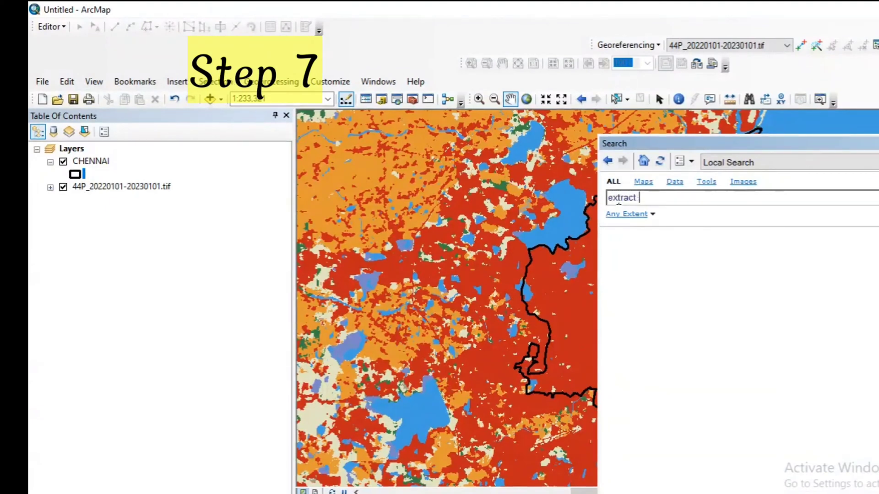
{"action": "type", "text": "extract by m"}
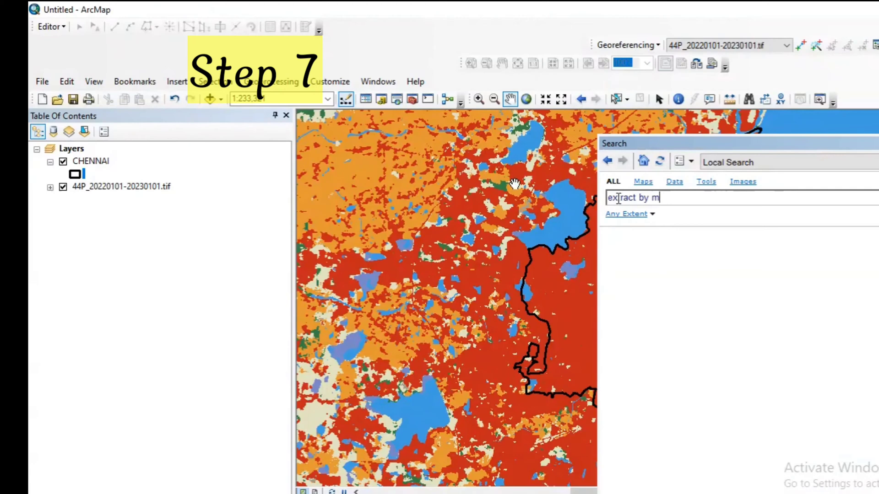
{"action": "type", "text": "ask"}
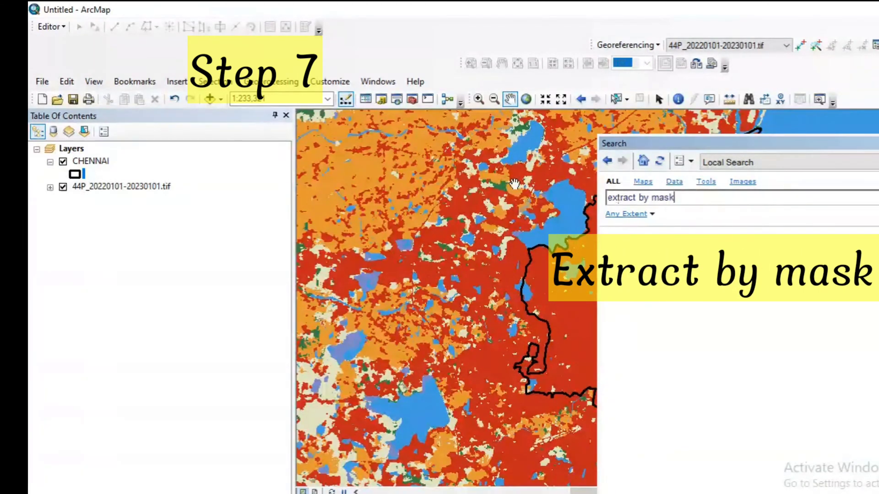
{"action": "key", "text": "Return"}
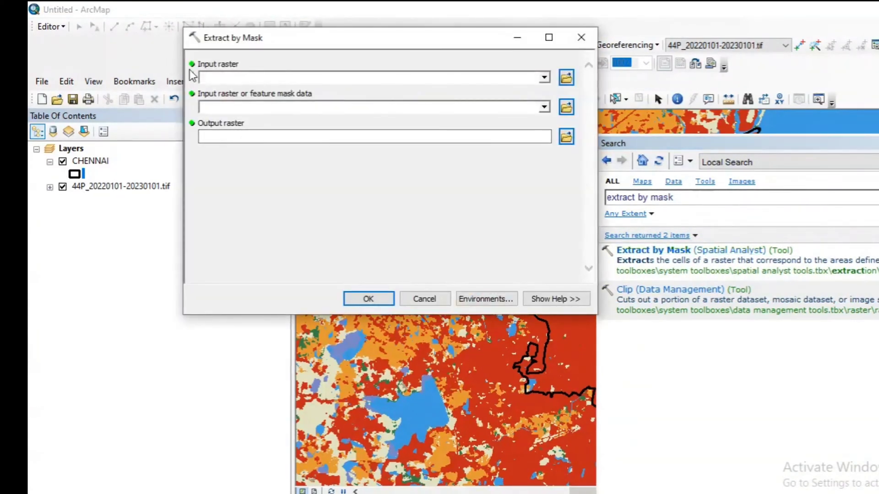
{"action": "left_click", "coordinate": [546, 76]}
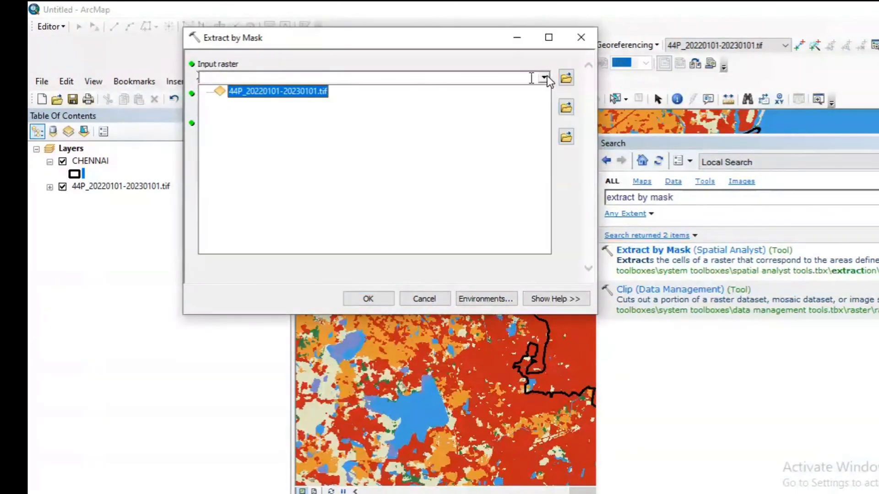
{"action": "left_click", "coordinate": [304, 95]}
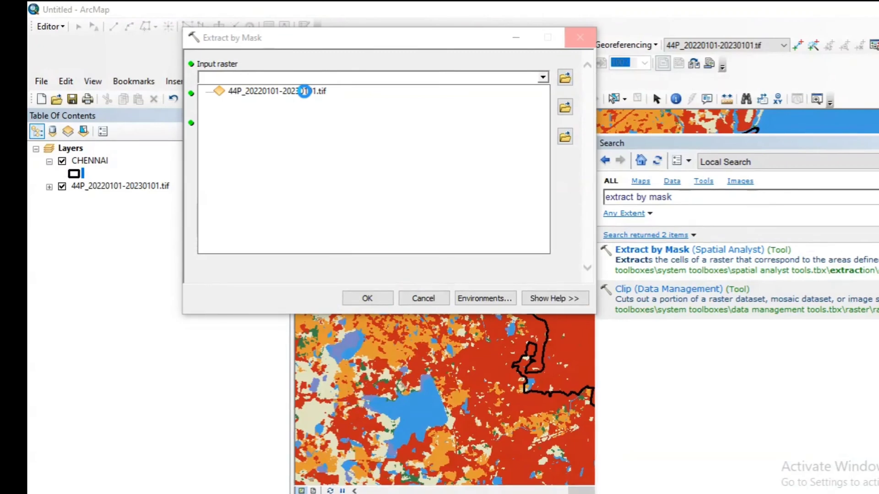
{"action": "left_click", "coordinate": [305, 91]}
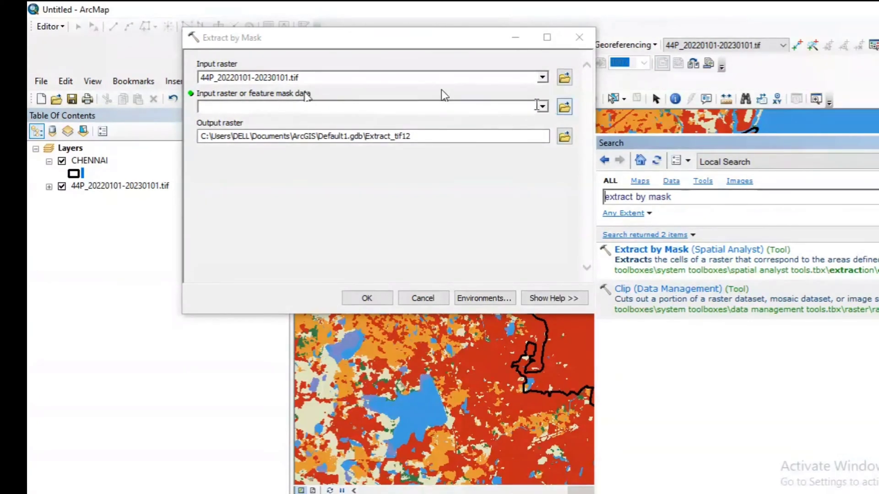
{"action": "left_click", "coordinate": [543, 106]}
{"action": "left_click", "coordinate": [260, 121]}
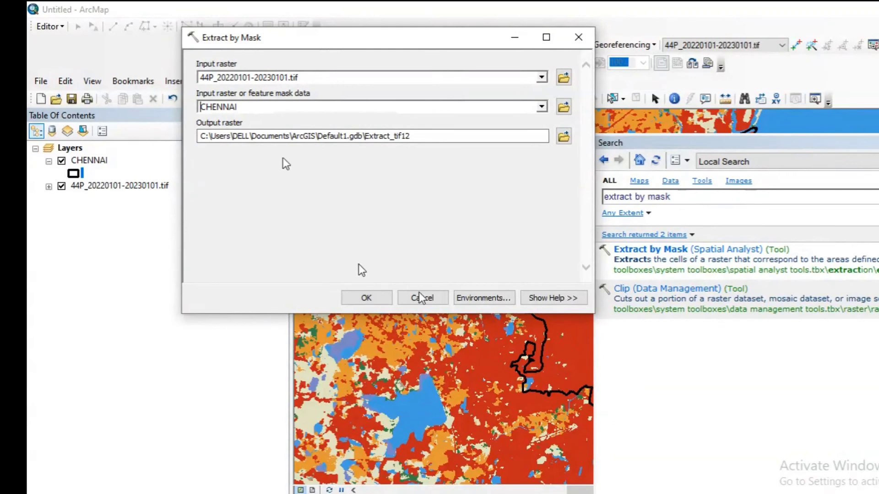
{"action": "left_click", "coordinate": [380, 298]}
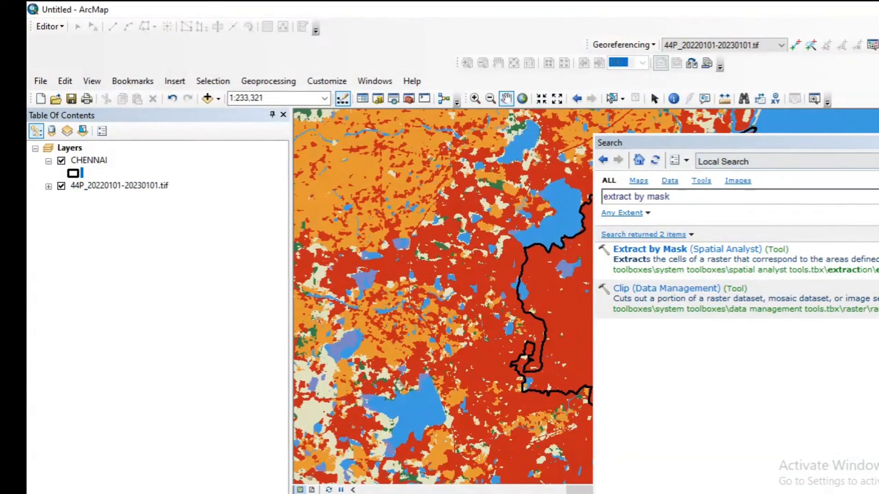
Check the Extract by Mask entry in the Results window, then close it so Extract_tif12 loads.
{"action": "left_click", "coordinate": [270, 83]}
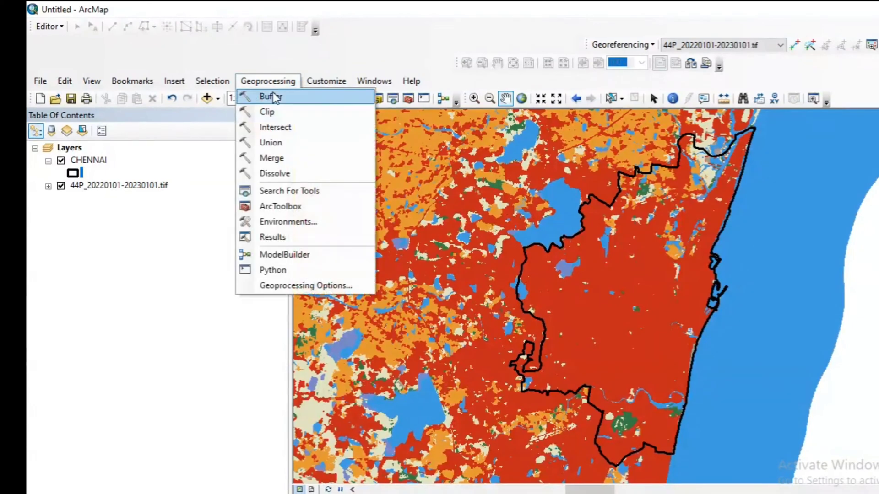
{"action": "left_click", "coordinate": [272, 243]}
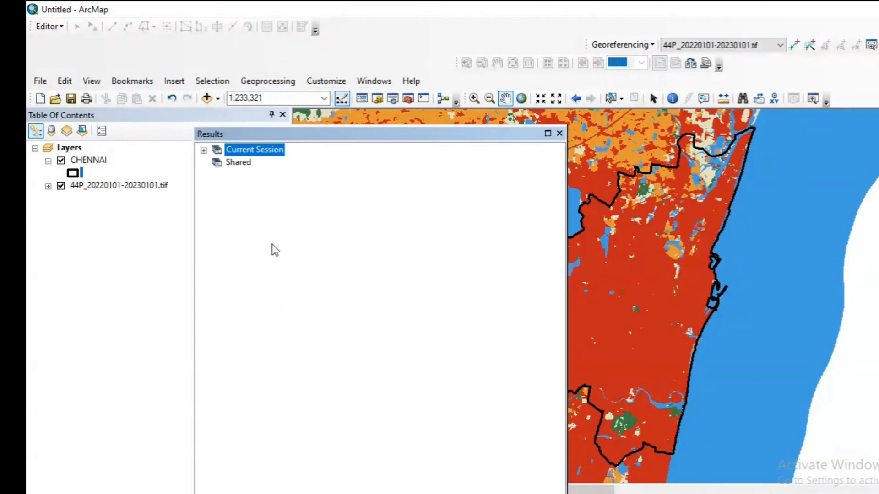
{"action": "double_click", "coordinate": [252, 155]}
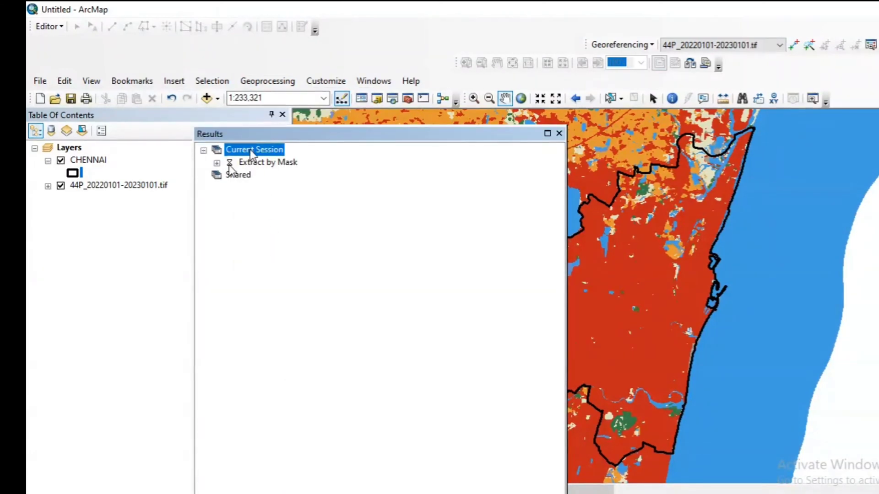
{"action": "left_click", "coordinate": [559, 134]}
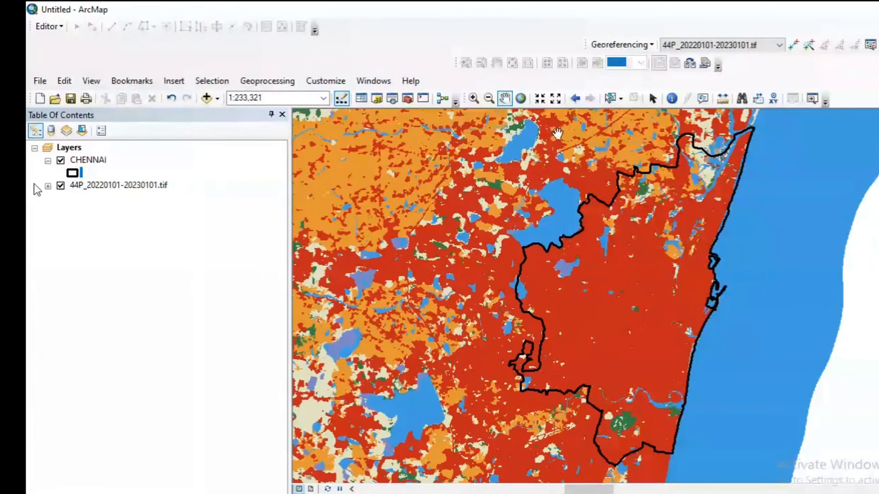
{"action": "left_click", "coordinate": [332, 224]}
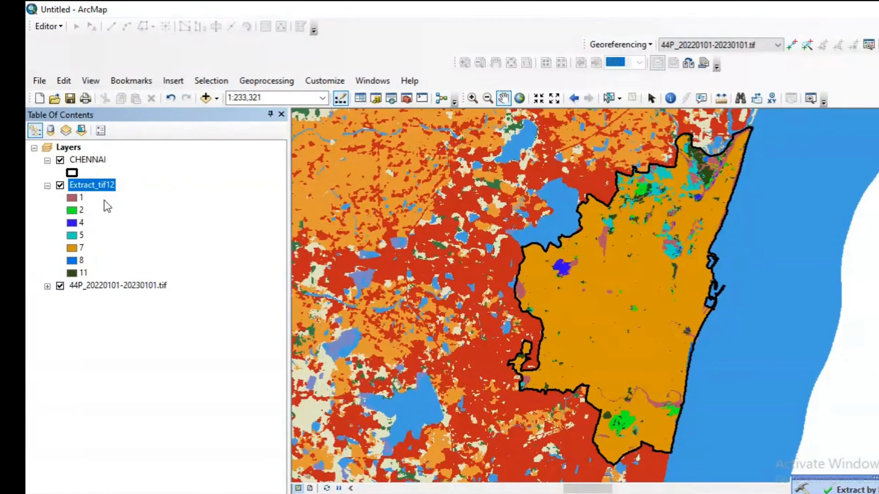
Rename the Extract_tif12 layer to 'CHENNAI 2022 LULC' in its Layer Properties.
{"action": "right_click", "coordinate": [106, 188]}
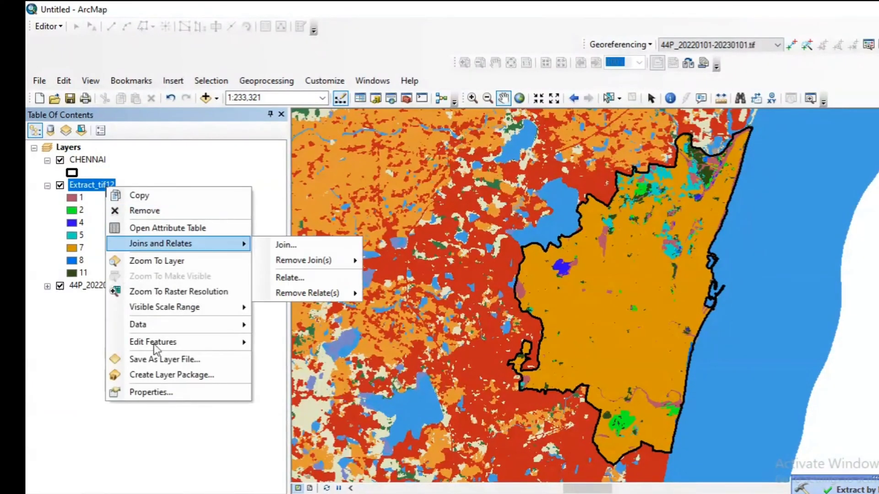
{"action": "left_click", "coordinate": [163, 388]}
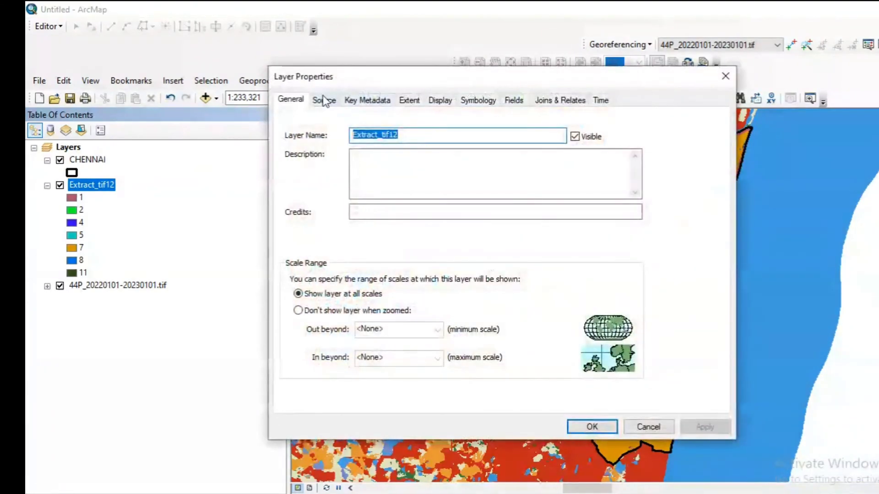
{"action": "left_click", "coordinate": [324, 99]}
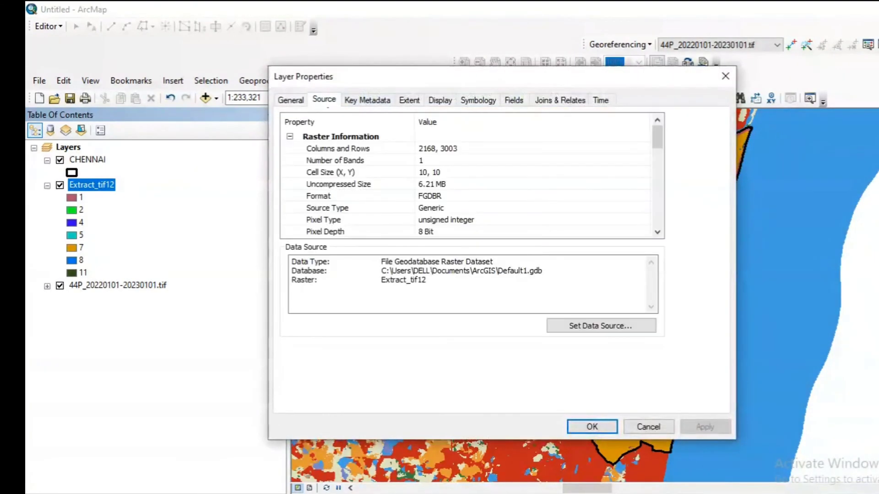
{"action": "left_click", "coordinate": [290, 99]}
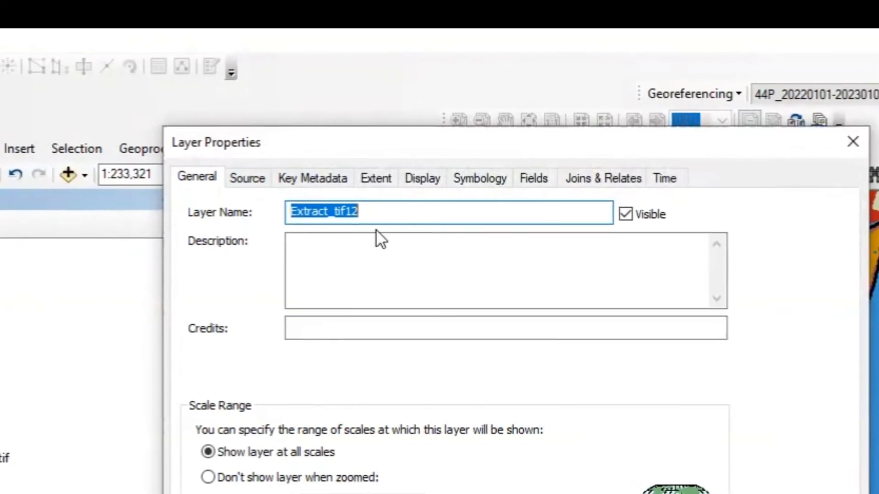
{"action": "type", "text": "CH"}
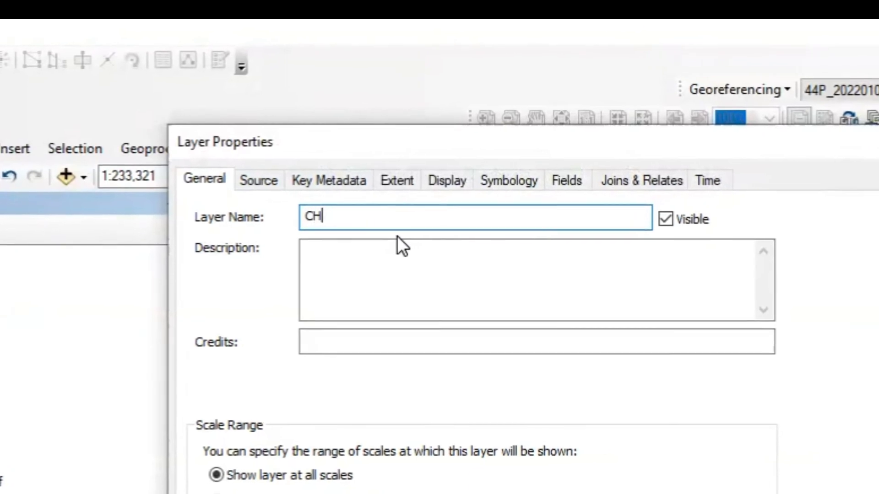
{"action": "type", "text": "ENNAI 2020"}
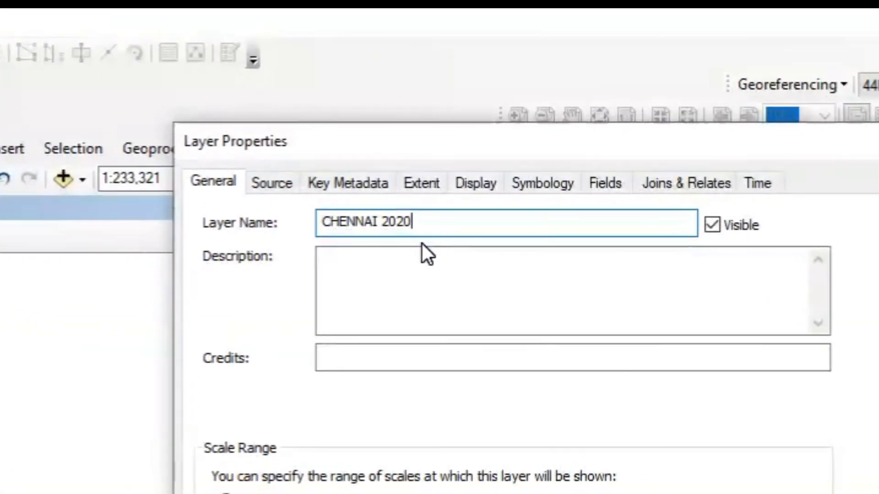
{"action": "type", "text": " LULC"}
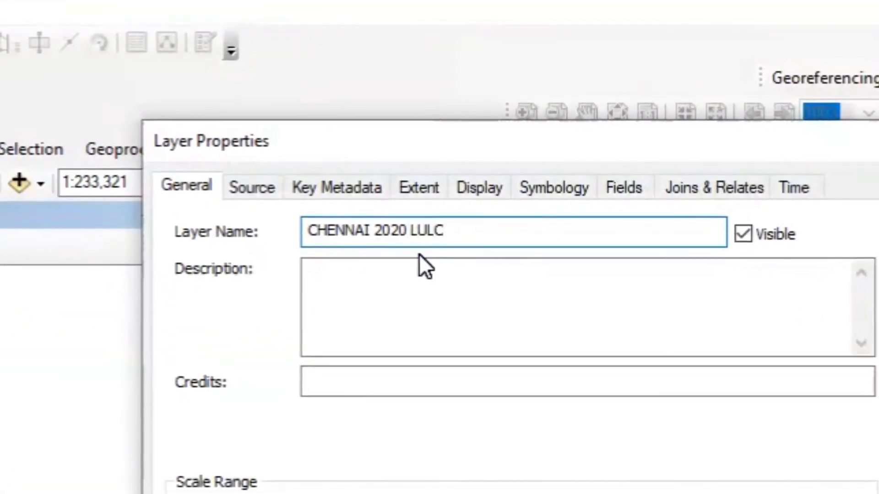
{"action": "key", "text": "BackSpace"}
{"action": "key", "text": "BackSpace"}
{"action": "key", "text": "BackSpace"}
{"action": "key", "text": "BackSpace"}
{"action": "key", "text": "BackSpace"}
{"action": "key", "text": "BackSpace"}
{"action": "type", "text": "2"}
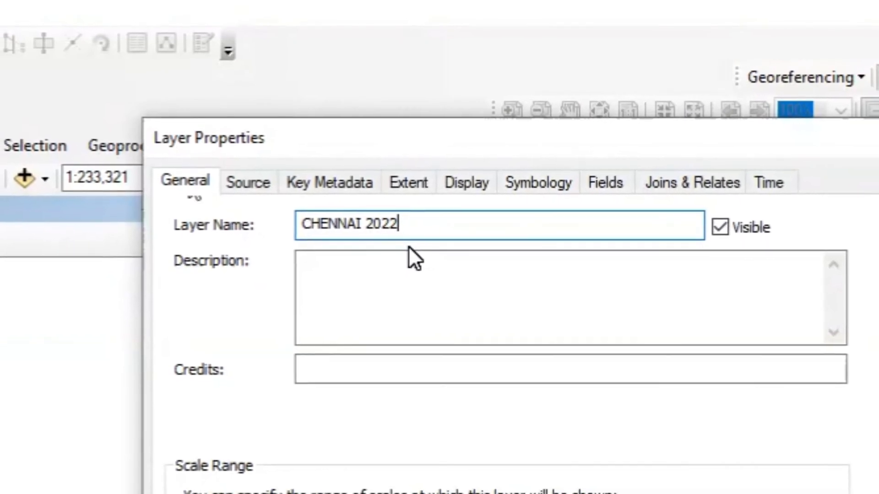
{"action": "type", "text": " ;ULC"}
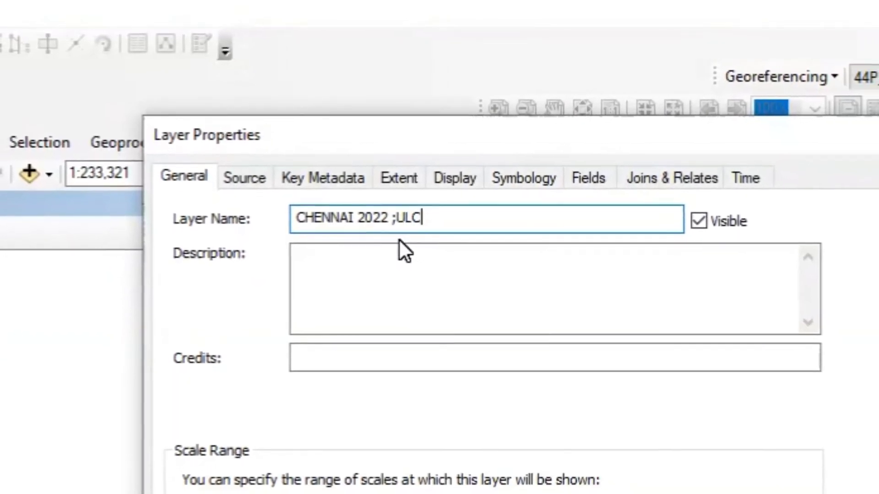
{"action": "key", "text": "BackSpace"}
{"action": "key", "text": "BackSpace"}
{"action": "key", "text": "BackSpace"}
{"action": "key", "text": "BackSpace"}
{"action": "type", "text": "LUL"}
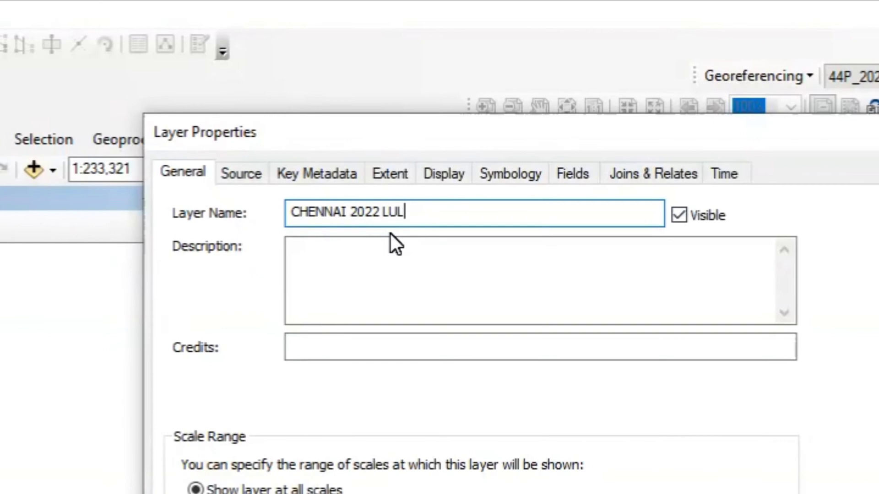
{"action": "type", "text": "C"}
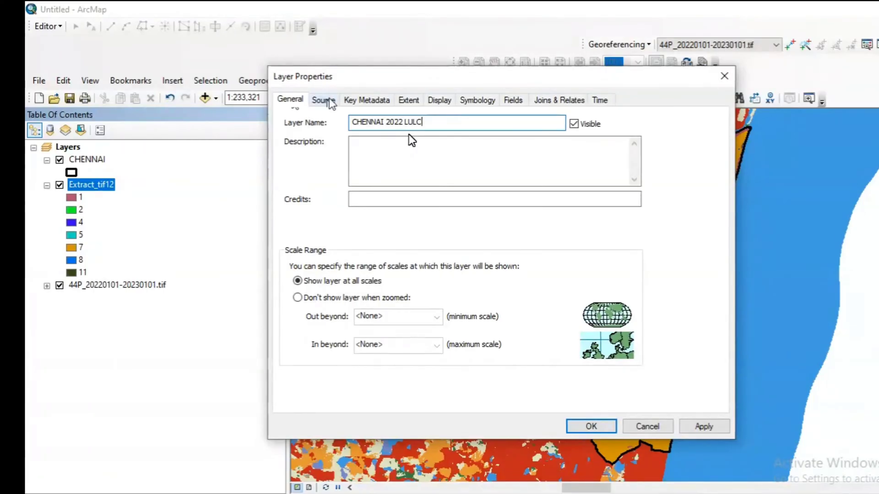
Review the layer's Source, Extent and Display tabs, then bring up its Symbology unique values.
{"action": "left_click", "coordinate": [326, 100]}
{"action": "left_click", "coordinate": [367, 100]}
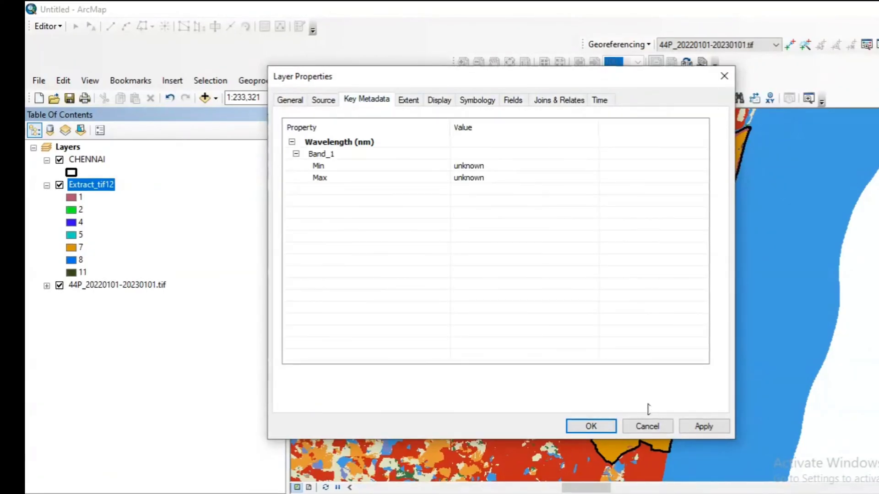
{"action": "left_click", "coordinate": [420, 104]}
{"action": "left_click", "coordinate": [439, 98]}
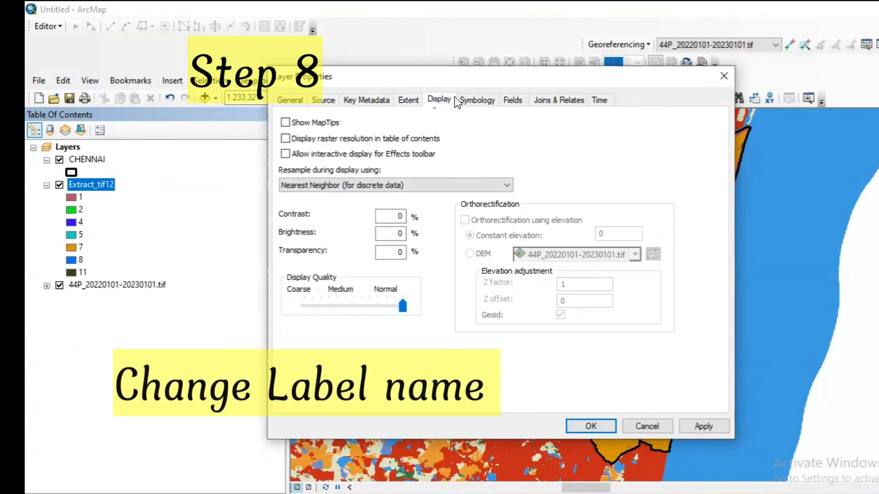
{"action": "left_click", "coordinate": [467, 102]}
{"action": "double_click", "coordinate": [523, 228]}
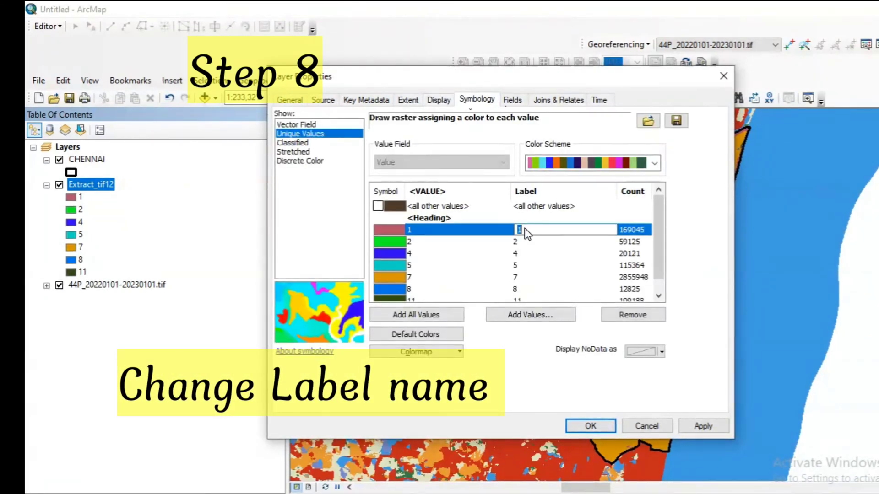
Switch to the Sentinel-2 land cover item page in Chrome to read the class definitions.
{"action": "left_click", "coordinate": [498, 480]}
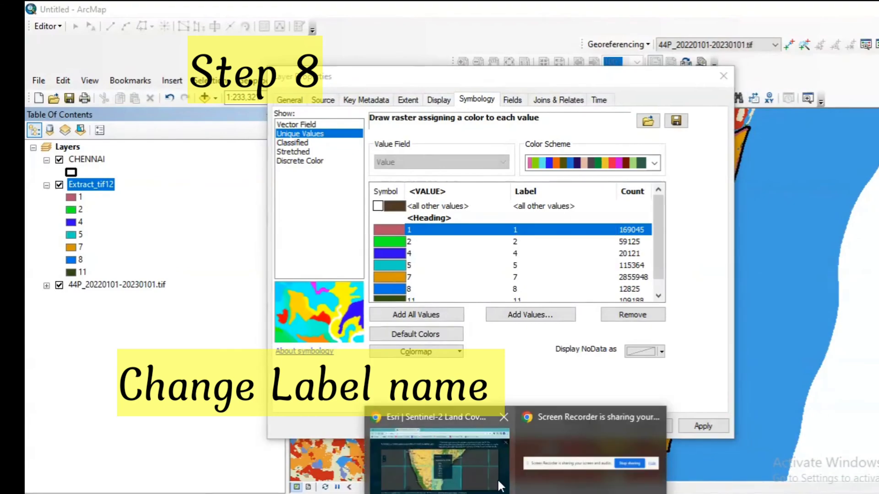
{"action": "left_click", "coordinate": [460, 468]}
{"action": "left_click", "coordinate": [127, 12]}
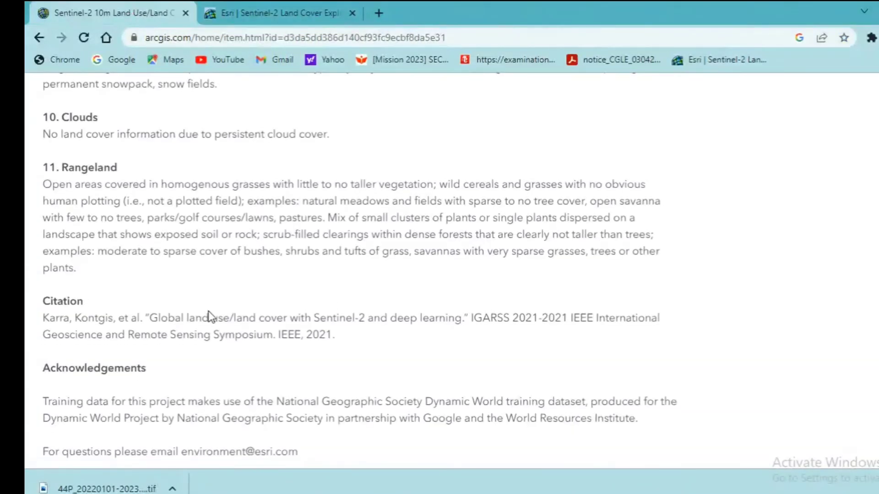
{"action": "scroll", "coordinate": [210, 316], "scroll_direction": "up", "scroll_amount": 20}
{"action": "scroll", "coordinate": [172, 299], "scroll_direction": "down", "scroll_amount": 3}
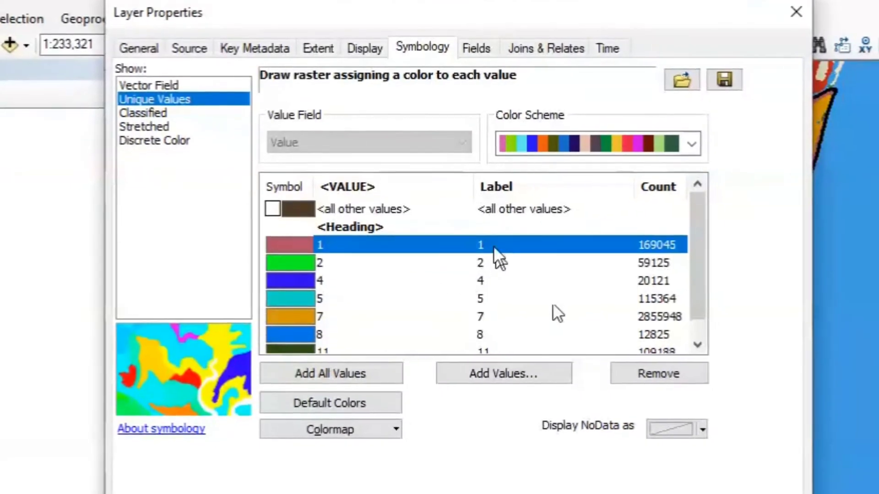
Label values 1, 2 and 4 as WATER, TREES and FLOODED VEGETATION.
{"action": "left_click", "coordinate": [492, 242]}
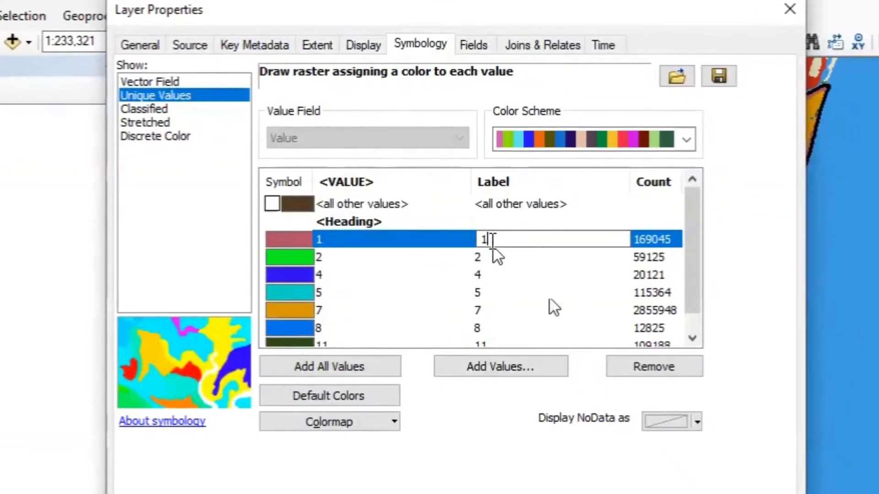
{"action": "key", "text": "BackSpace"}
{"action": "type", "text": "WATEP"}
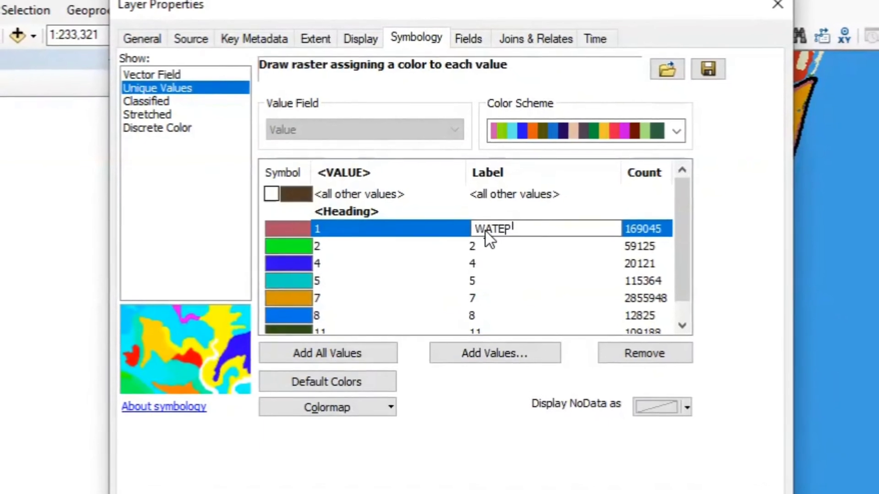
{"action": "left_click", "coordinate": [508, 249]}
{"action": "key", "text": "BackSpace"}
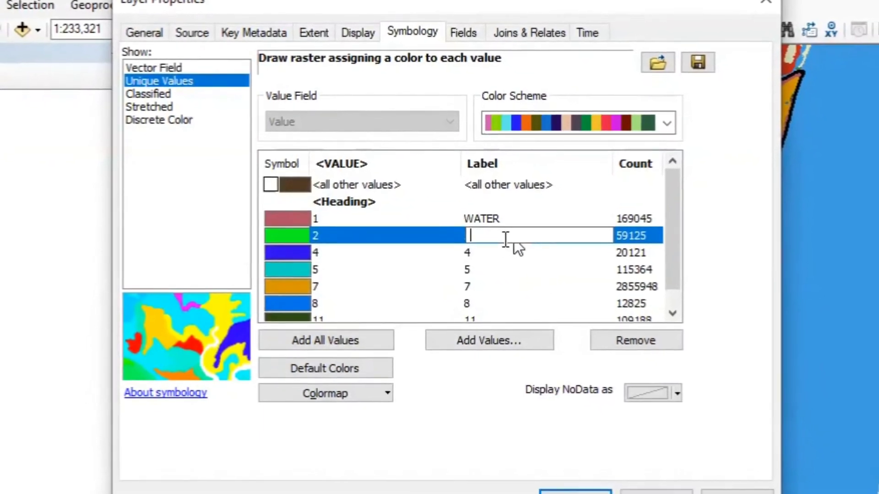
{"action": "type", "text": "TREES"}
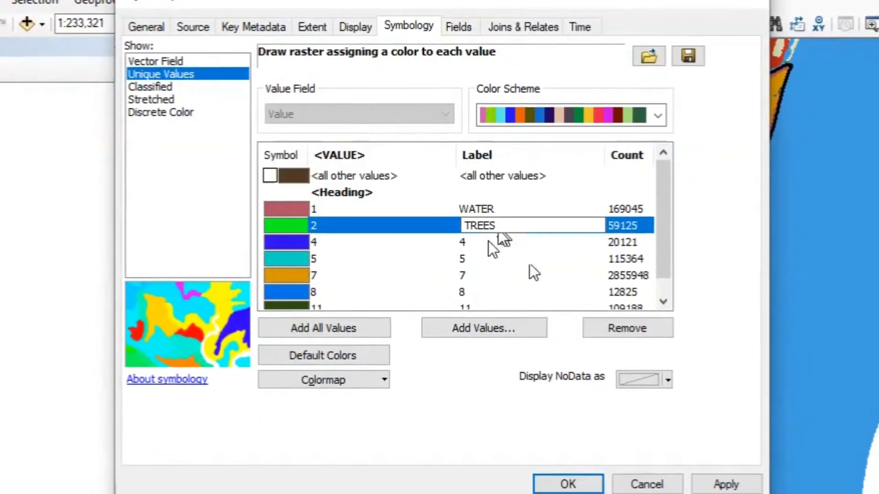
{"action": "left_click", "coordinate": [494, 244]}
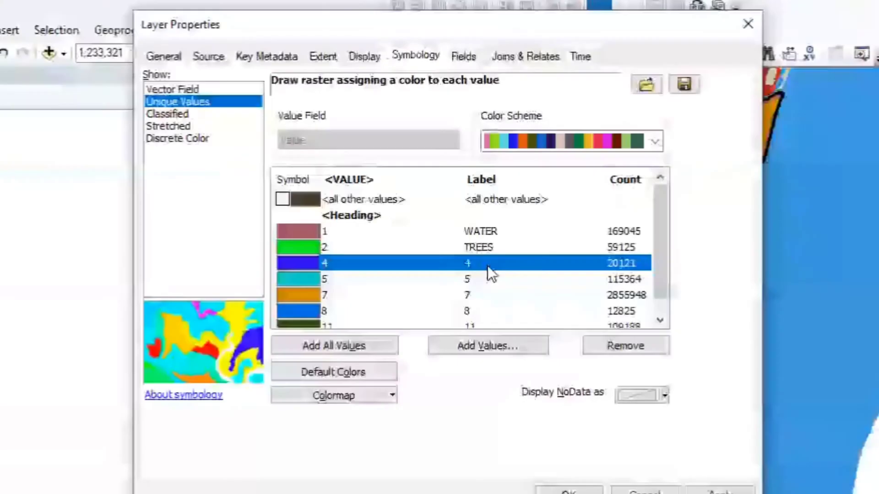
{"action": "key", "text": "BackSpace"}
{"action": "type", "text": "FLOODED VE"}
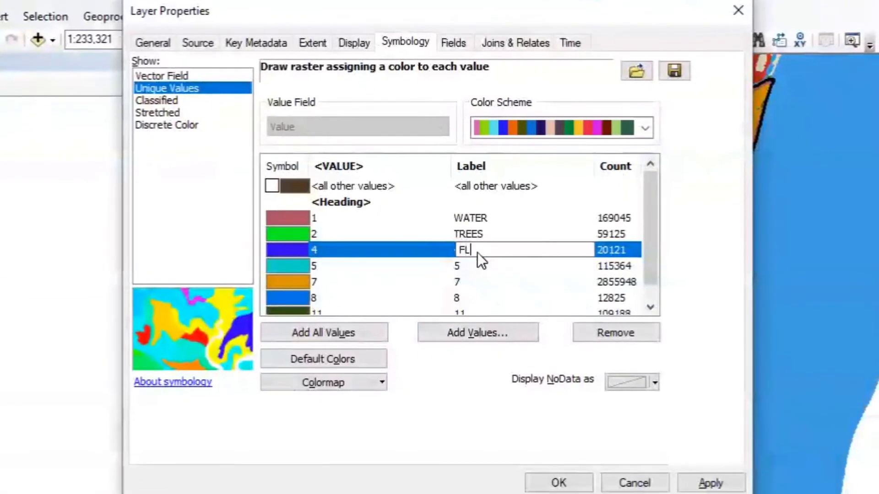
{"action": "type", "text": "GETATION"}
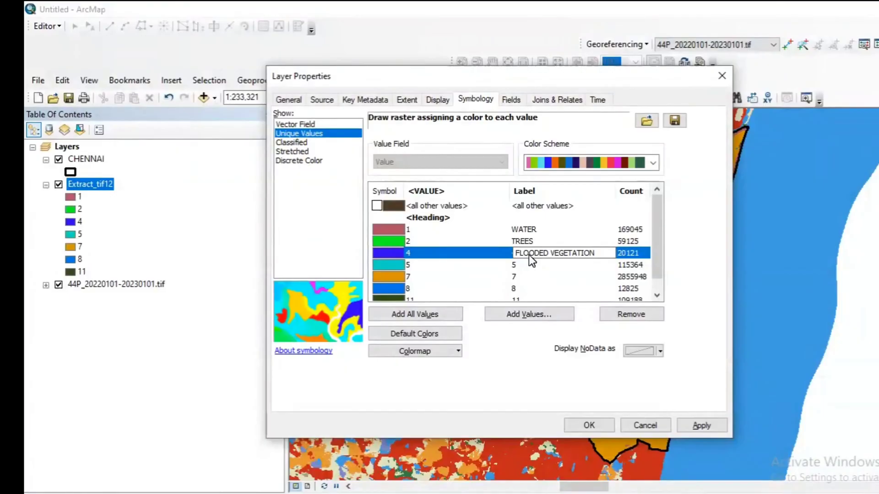
{"action": "left_click", "coordinate": [527, 264]}
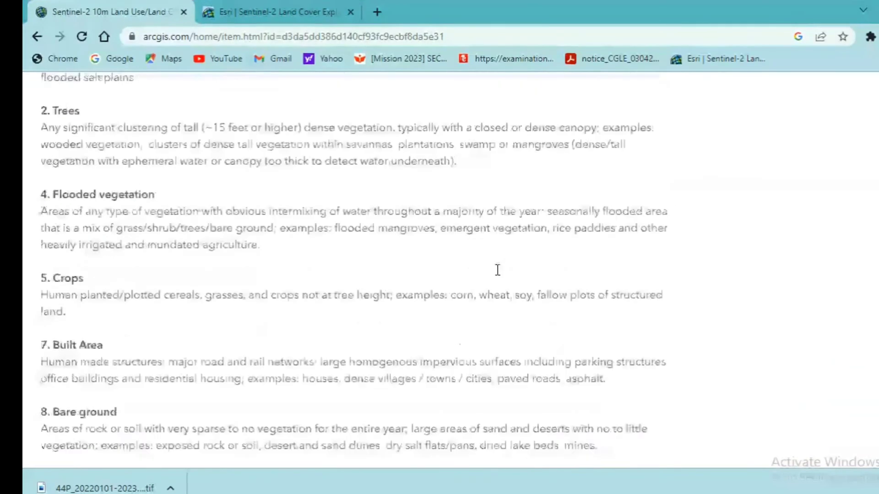
Label values 5, 7 and 8 as CROPS, BUILT AREA and BARE GROUND.
{"action": "scroll", "coordinate": [497, 271], "scroll_direction": "down", "scroll_amount": 3}
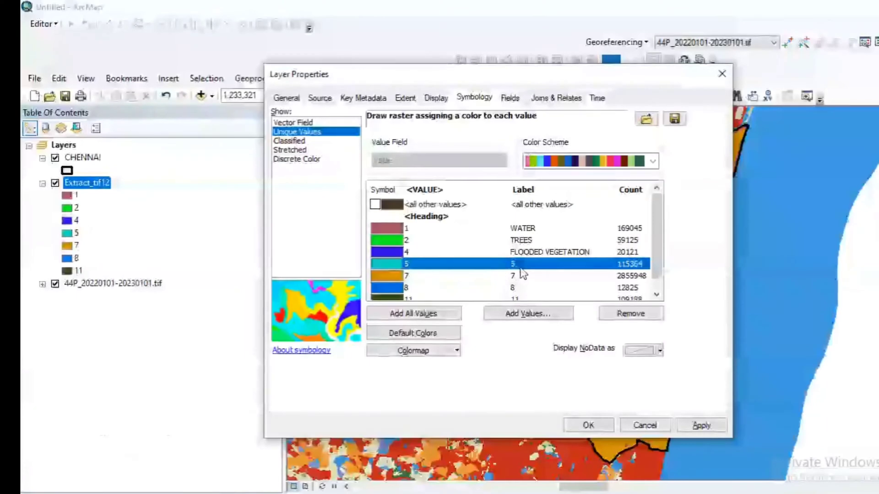
{"action": "left_click", "coordinate": [516, 270]}
{"action": "type", "text": "CROPS"}
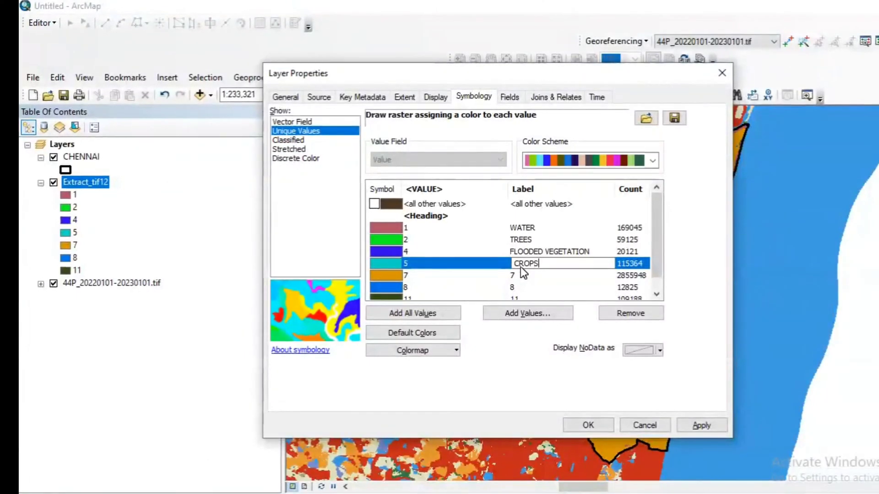
{"action": "left_click", "coordinate": [526, 276]}
{"action": "left_click", "coordinate": [528, 277]}
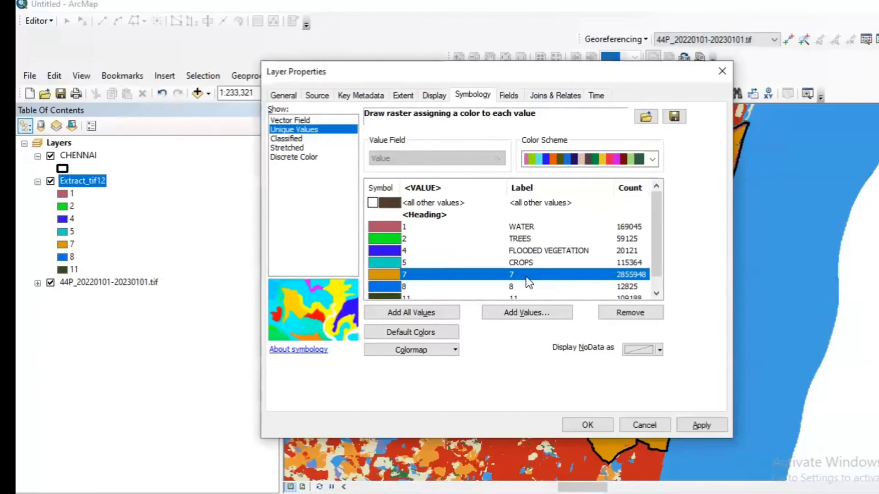
{"action": "left_click", "coordinate": [527, 277]}
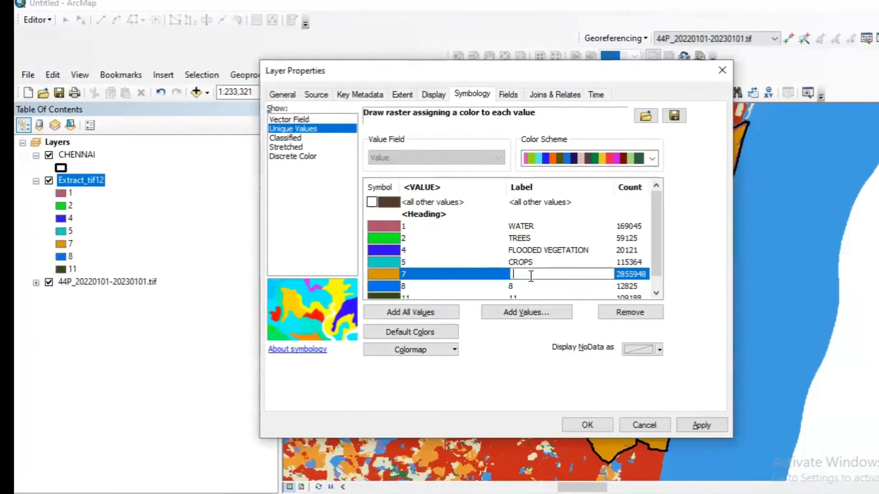
{"action": "type", "text": "BUILT AREA"}
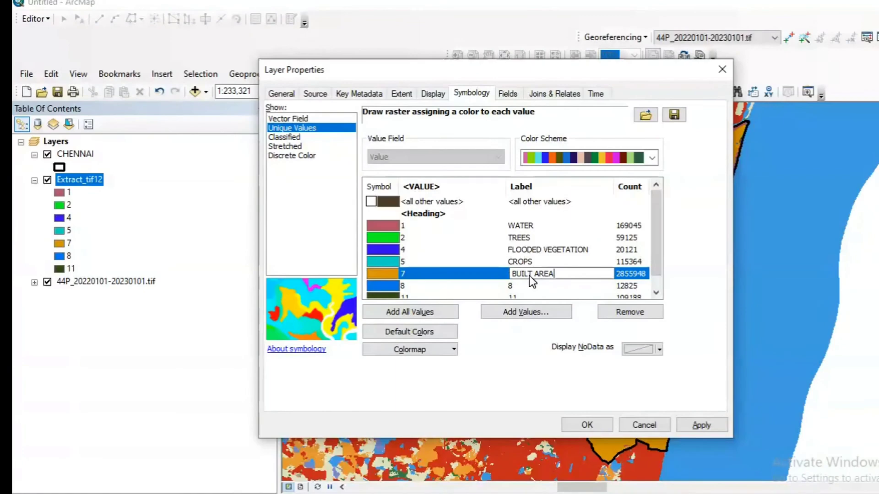
{"action": "left_click", "coordinate": [522, 284]}
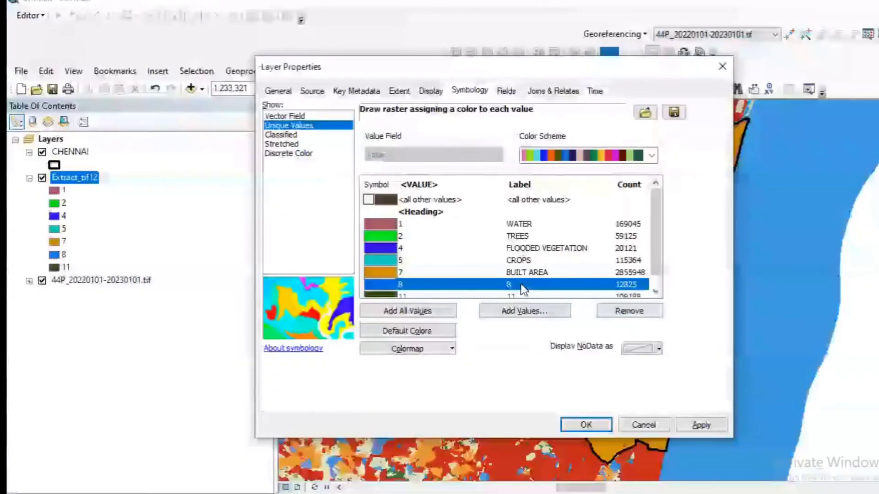
{"action": "left_click", "coordinate": [522, 285]}
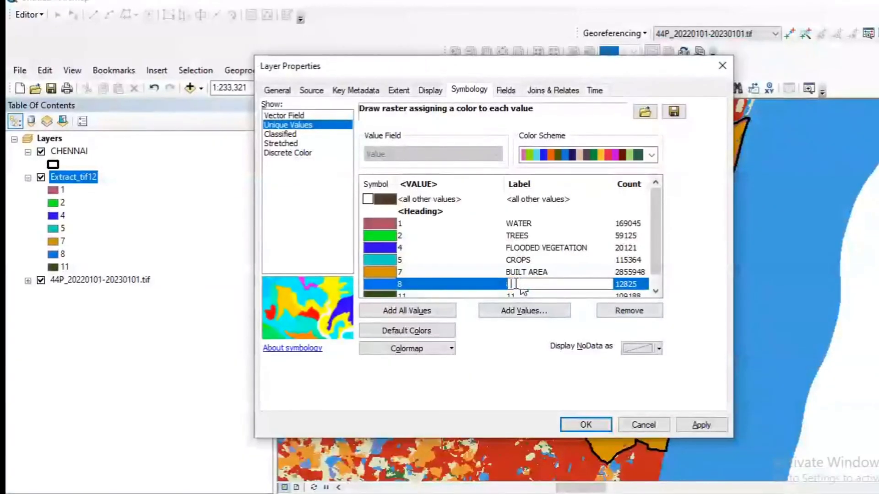
{"action": "type", "text": "BARE GR"}
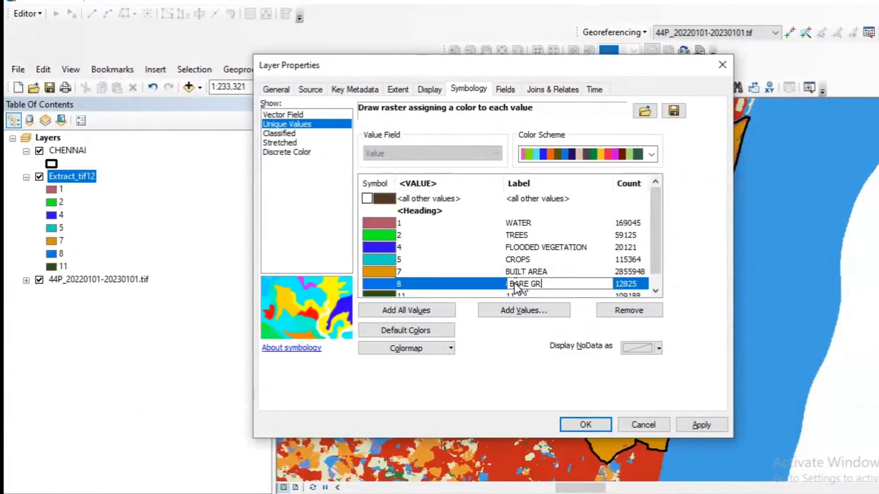
{"action": "type", "text": "OUND"}
{"action": "left_click", "coordinate": [539, 246]}
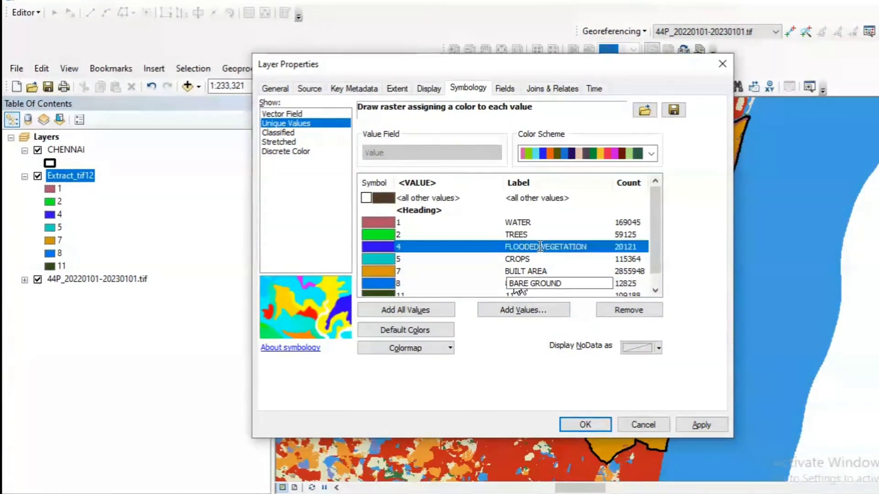
Label value 11 RANGE LAND after checking the class descriptions, and apply the labels.
{"action": "scroll", "coordinate": [539, 245], "scroll_direction": "down", "scroll_amount": 1}
{"action": "left_click", "coordinate": [530, 285]}
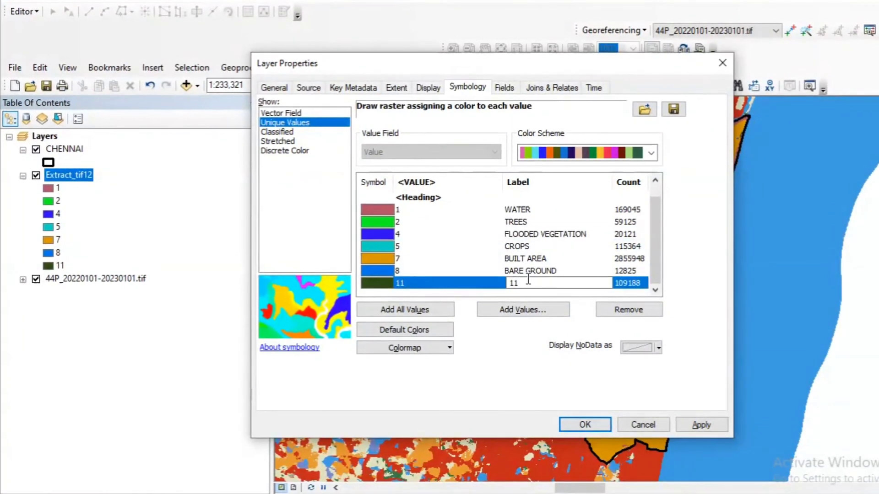
{"action": "key", "text": "BackSpace"}
{"action": "key", "text": "BackSpace"}
{"action": "type", "text": "RANG"}
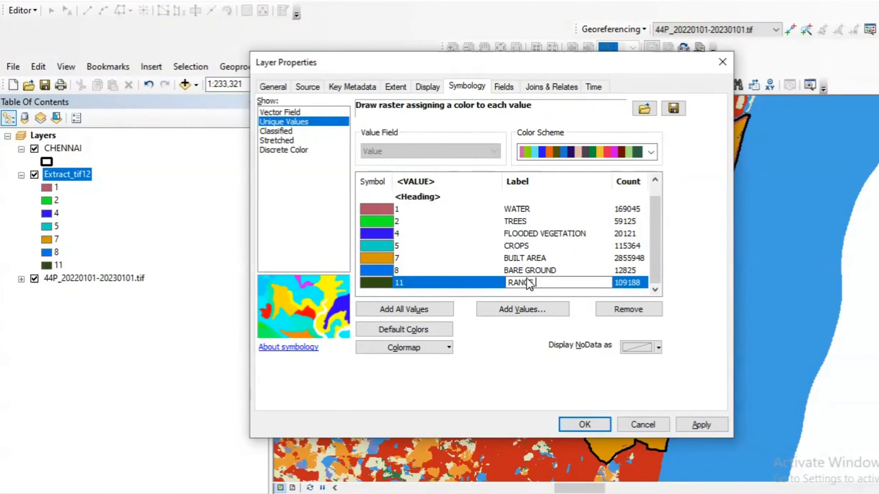
{"action": "type", "text": "E LAND"}
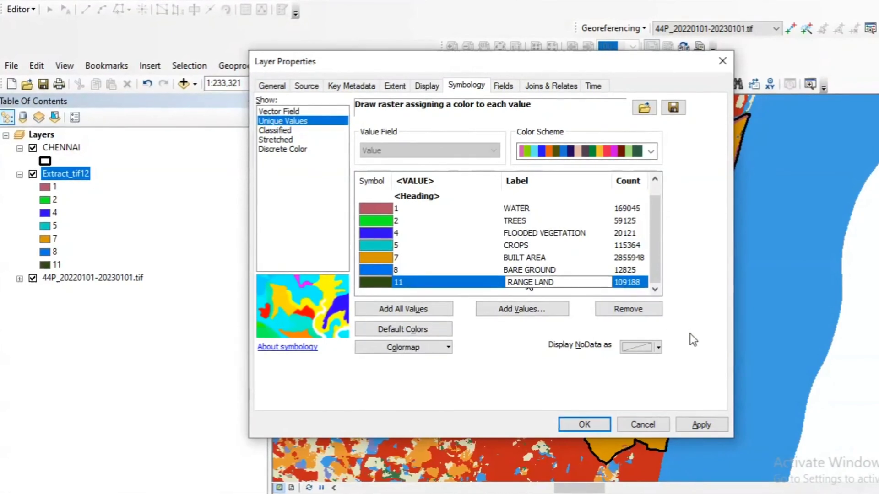
{"action": "key", "text": "alt+Tab"}
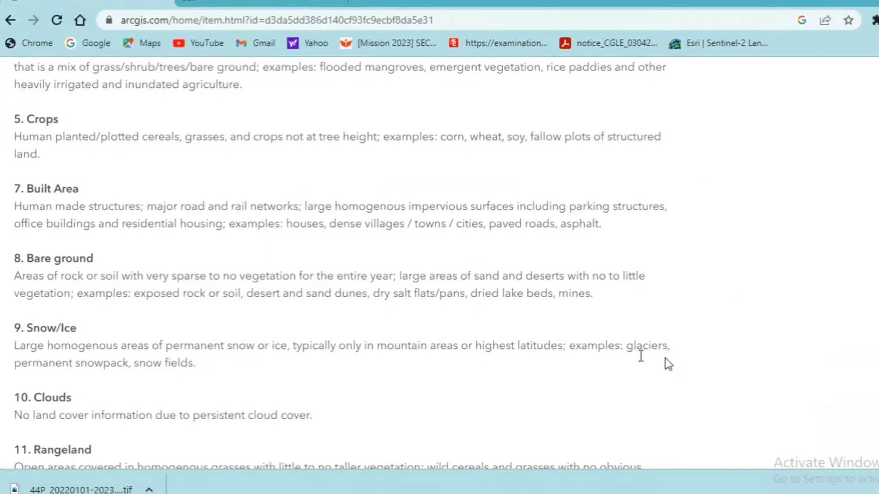
{"action": "key", "text": "alt+Tab"}
{"action": "left_click", "coordinate": [699, 426]}
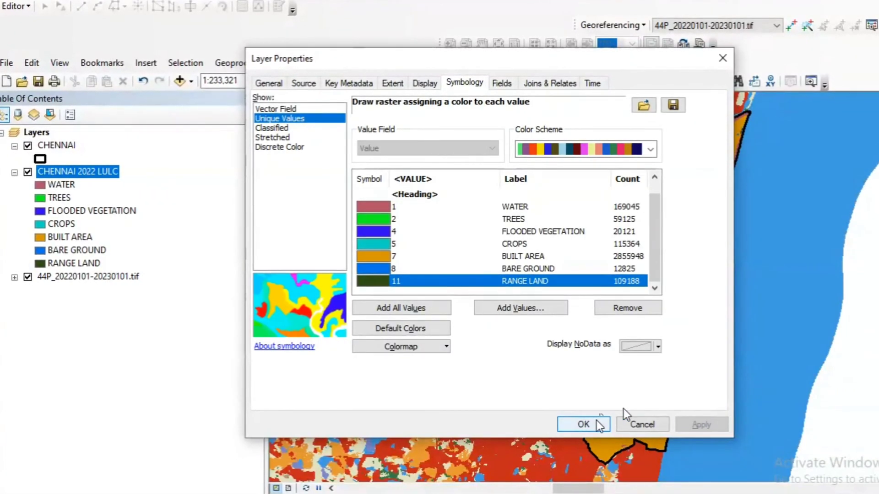
Colour WATER light blue, TREES dark green, FLOODED VEGETATION light green and CROPS yellow.
{"action": "left_click", "coordinate": [378, 208]}
{"action": "left_click", "coordinate": [377, 207]}
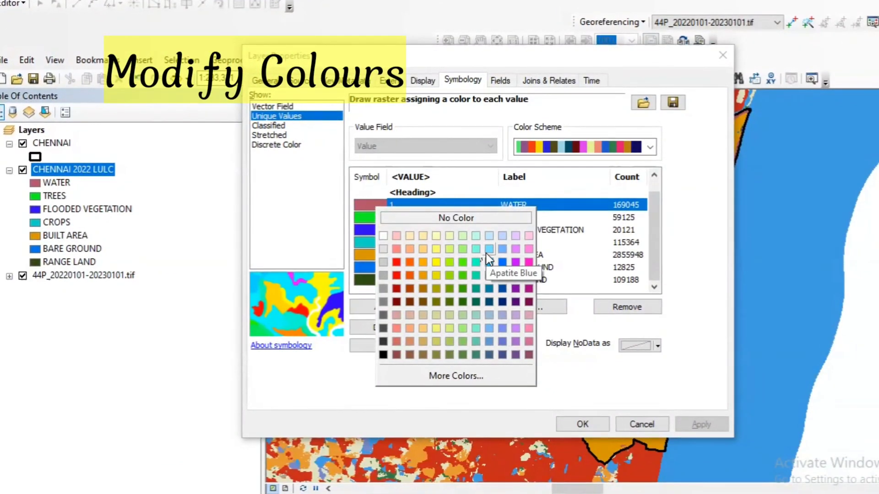
{"action": "left_click", "coordinate": [488, 251]}
{"action": "left_click", "coordinate": [381, 218]}
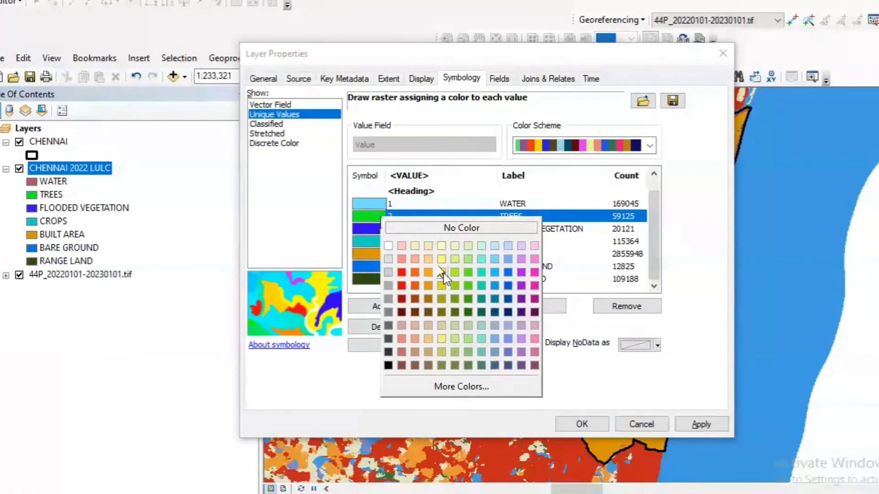
{"action": "left_click", "coordinate": [467, 312]}
{"action": "left_click", "coordinate": [377, 226]}
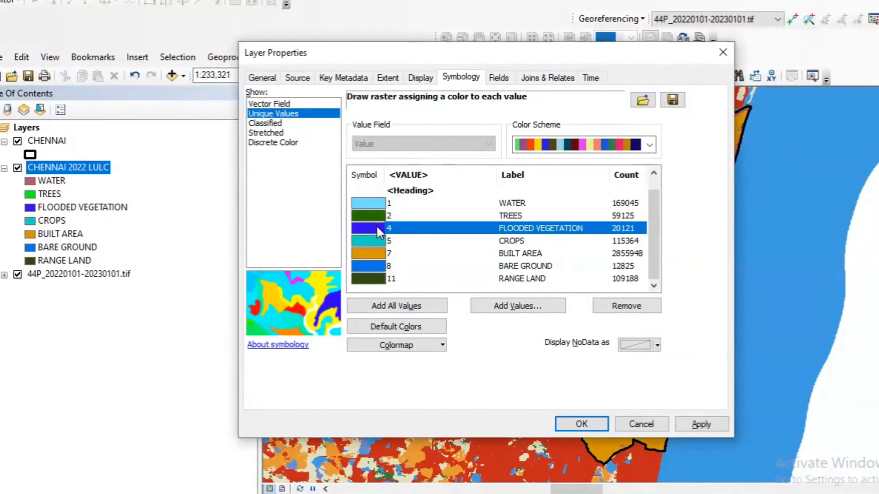
{"action": "left_click", "coordinate": [463, 269]}
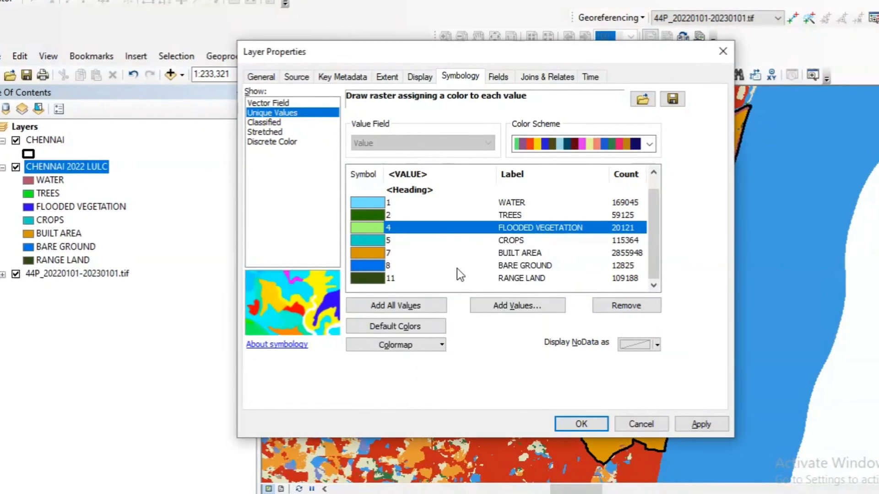
{"action": "left_click", "coordinate": [372, 239]}
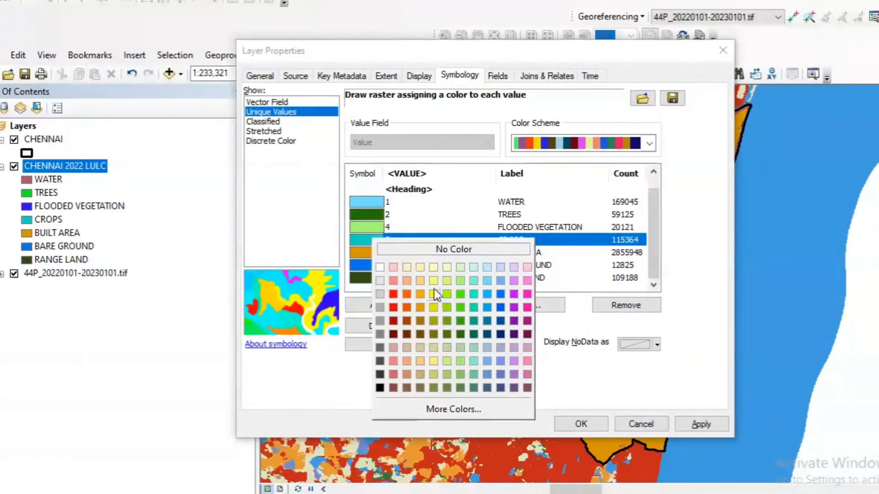
{"action": "left_click", "coordinate": [434, 289]}
Colour BUILT AREA red, BARE GROUND lilac and RANGE LAND fern green, then apply and close.
{"action": "left_click", "coordinate": [374, 251]}
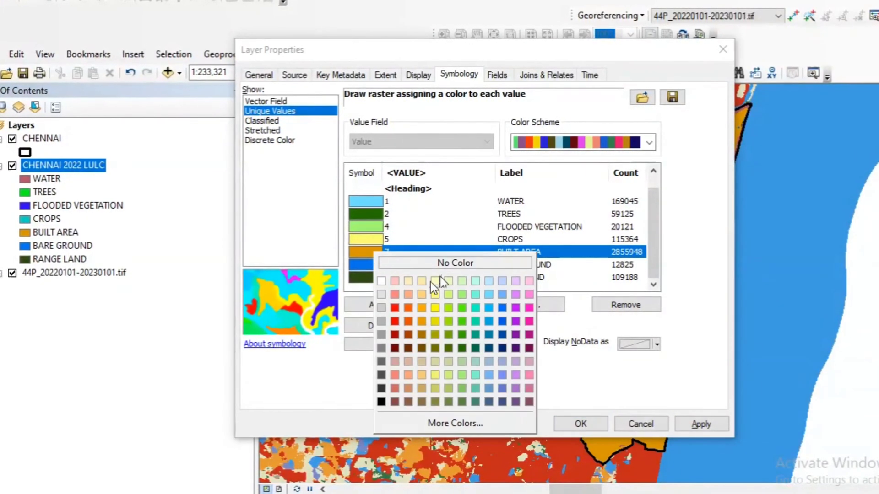
{"action": "left_click", "coordinate": [395, 307]}
{"action": "left_click", "coordinate": [386, 264]}
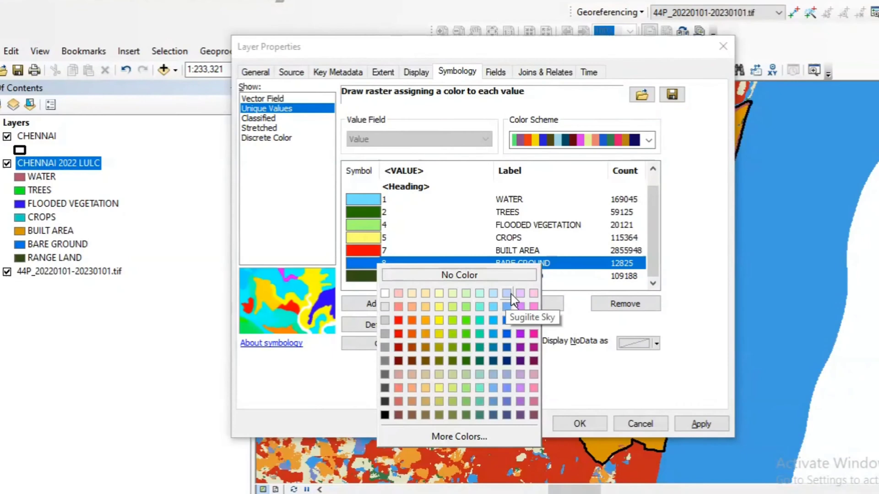
{"action": "left_click", "coordinate": [517, 294]}
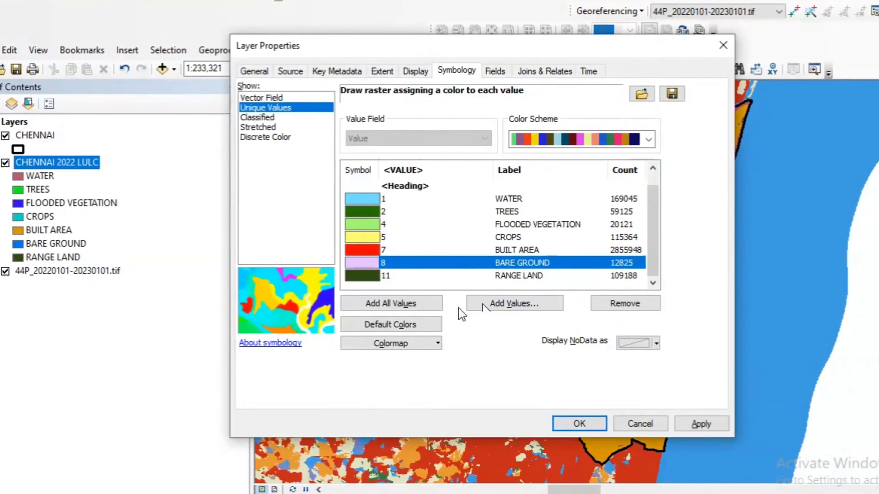
{"action": "left_click", "coordinate": [364, 275]}
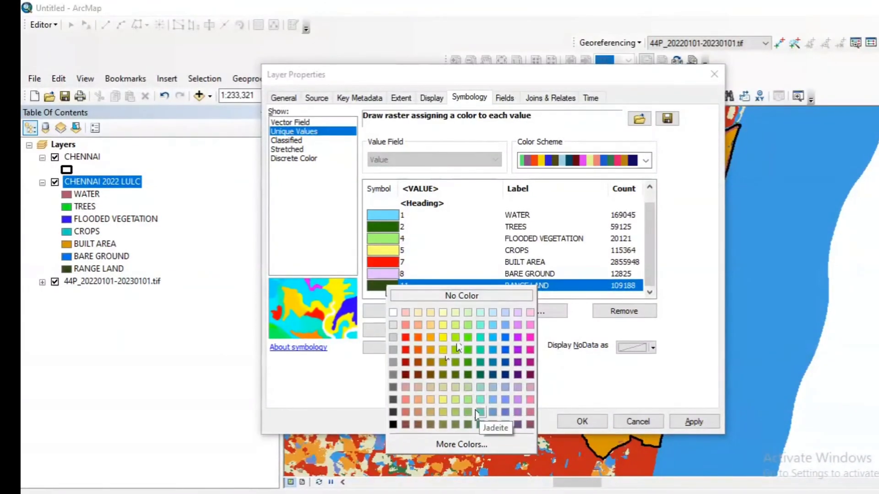
{"action": "left_click", "coordinate": [471, 410]}
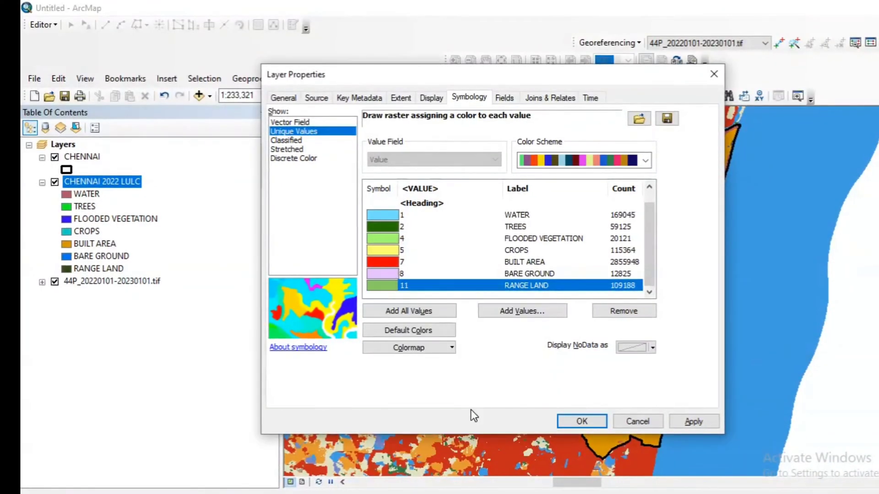
{"action": "left_click", "coordinate": [692, 421]}
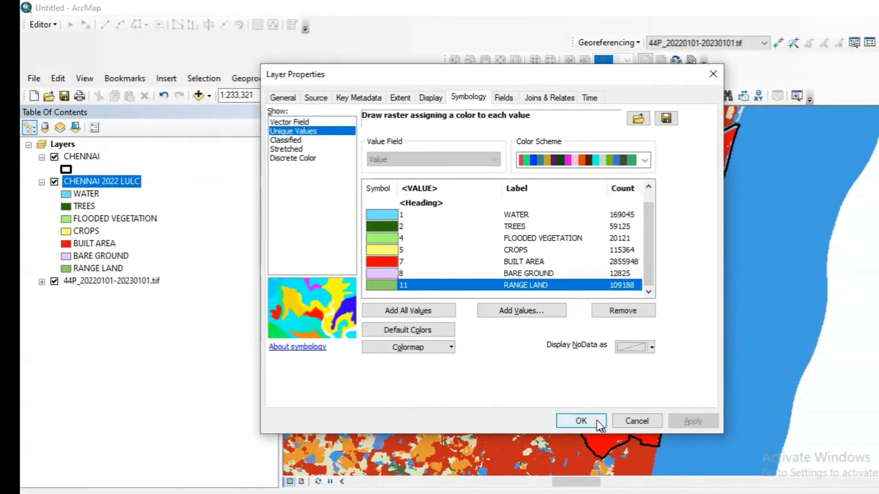
{"action": "left_click", "coordinate": [600, 425]}
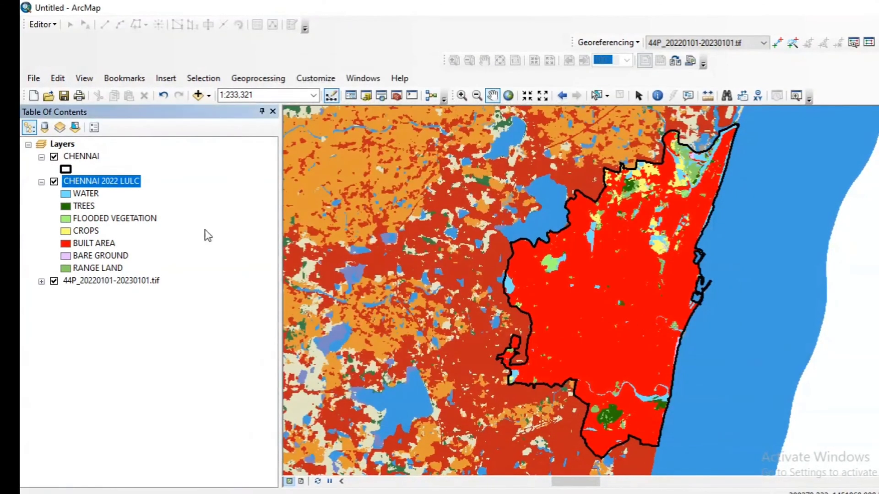
Hide and remove the 44P_20220101-20230101.tif raster, then shift the Chennai map left.
{"action": "left_click", "coordinate": [54, 281]}
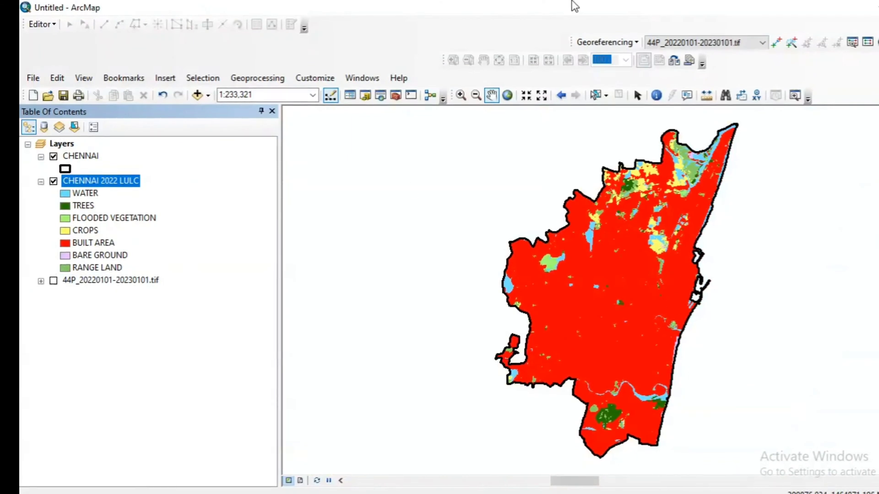
{"action": "left_click_drag", "start_coordinate": [94, 268], "coordinate": [102, 283]}
{"action": "right_click", "coordinate": [101, 283]}
{"action": "left_click", "coordinate": [130, 298]}
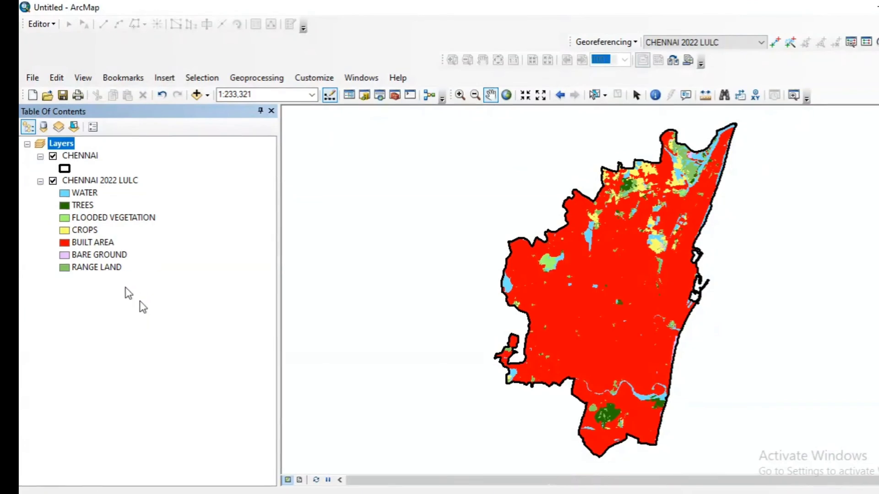
{"action": "left_click_drag", "start_coordinate": [650, 285], "coordinate": [586, 298]}
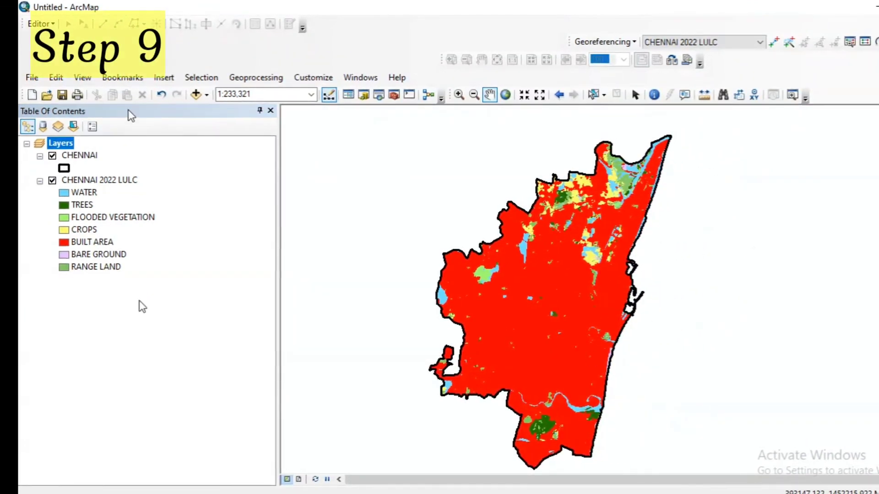
In Layout View, zoom to the CHENNAI 2022 LULC layer and nudge it to fit the frame.
{"action": "left_click", "coordinate": [299, 479]}
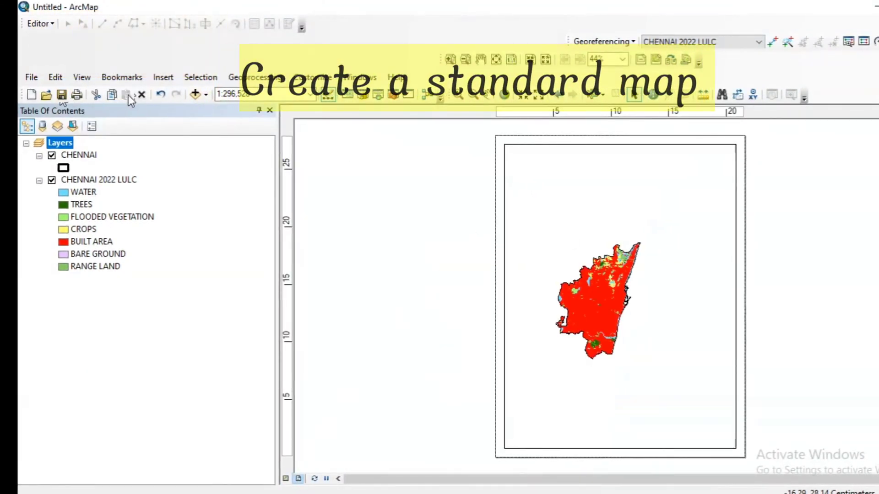
{"action": "right_click", "coordinate": [133, 179]}
{"action": "left_click", "coordinate": [193, 252]}
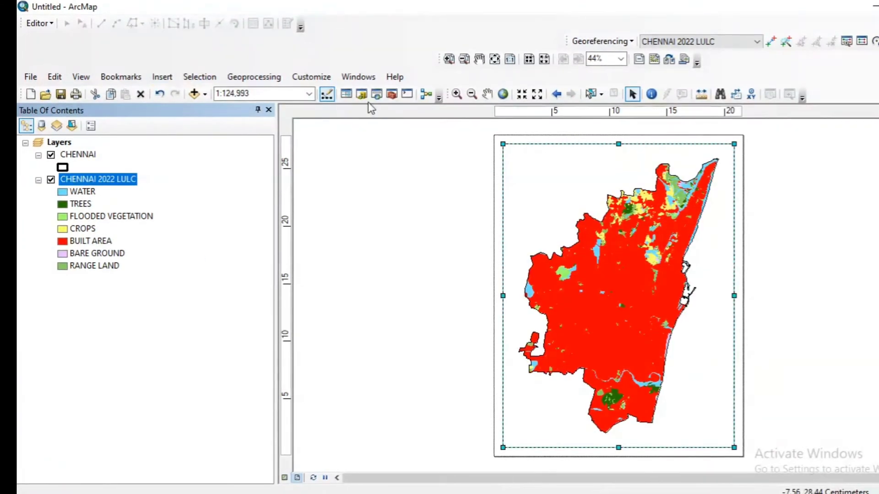
{"action": "left_click", "coordinate": [486, 94]}
{"action": "left_click_drag", "start_coordinate": [652, 283], "coordinate": [642, 291]}
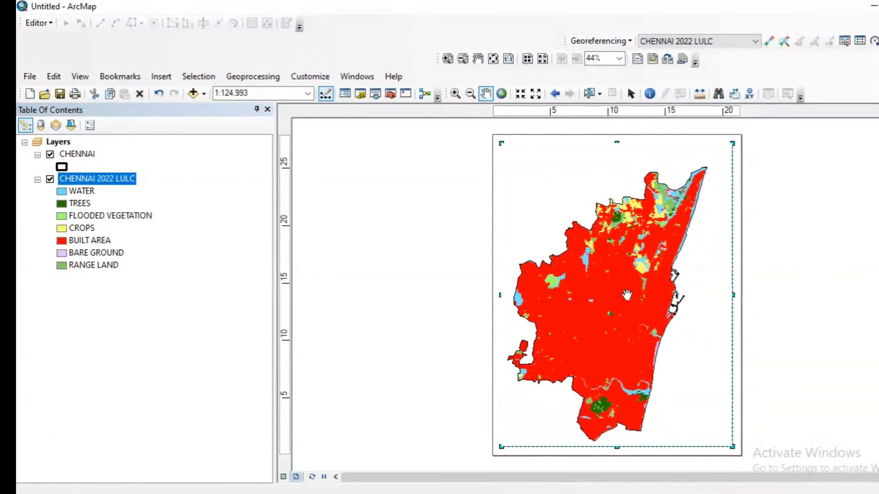
Insert an ESRI North 3 north arrow, enlarge it and place it top-right.
{"action": "left_click", "coordinate": [161, 76]}
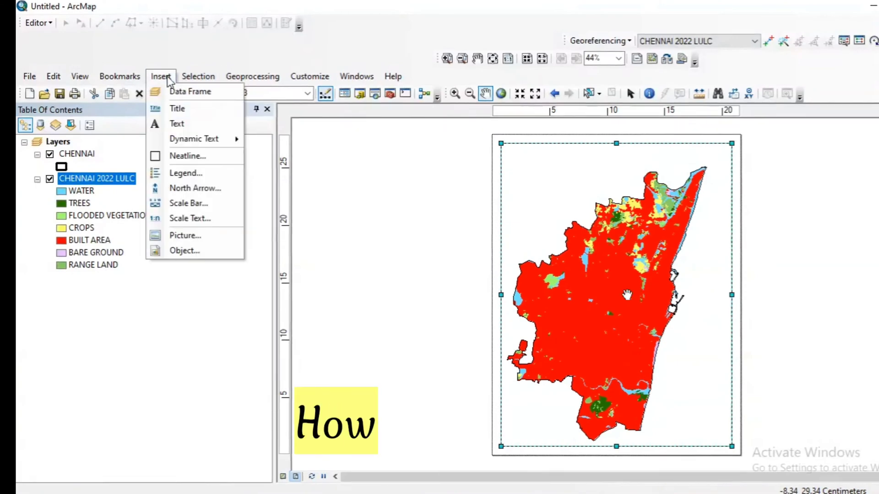
{"action": "left_click", "coordinate": [191, 189]}
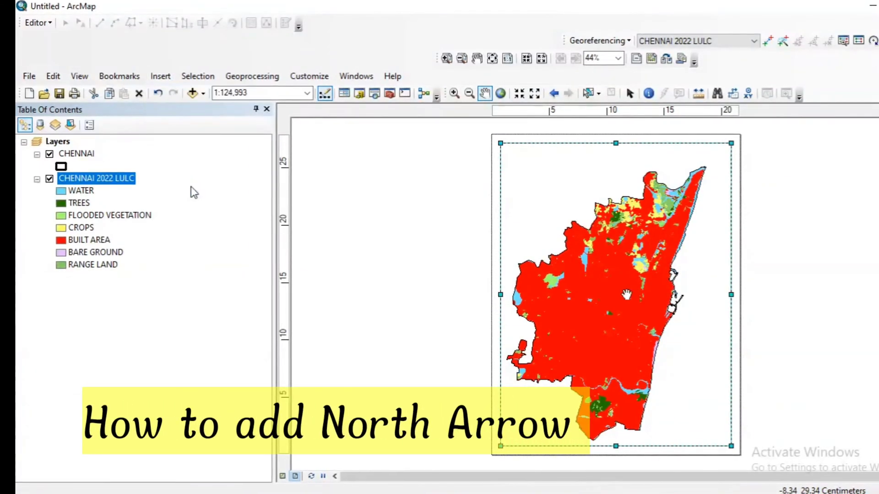
{"action": "left_click", "coordinate": [179, 95]}
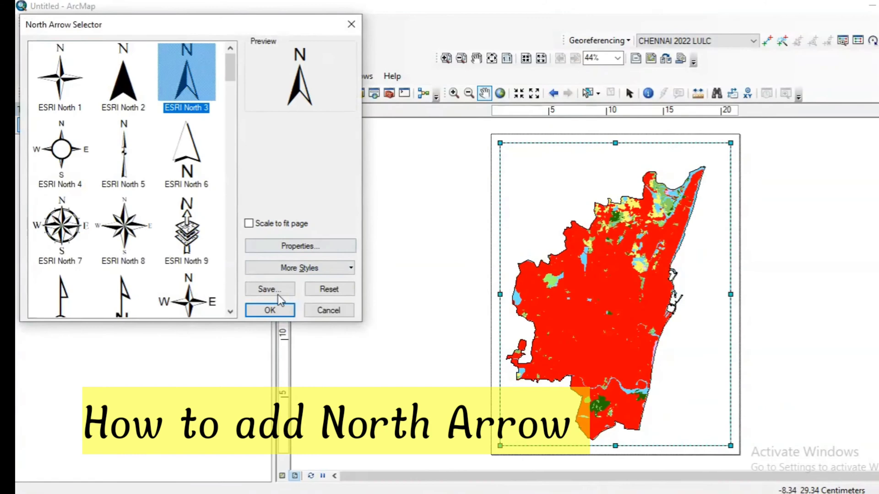
{"action": "left_click", "coordinate": [281, 309]}
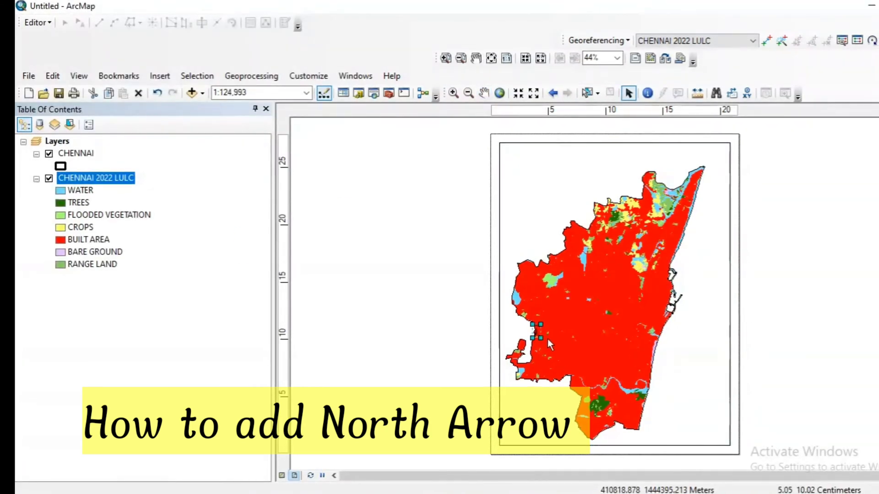
{"action": "left_click_drag", "start_coordinate": [567, 357], "coordinate": [720, 164]}
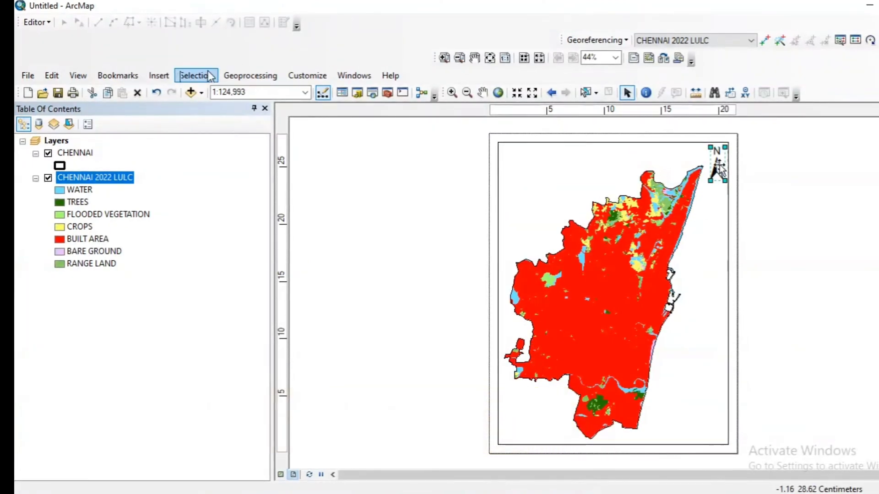
Start a legend and title it LEGEND in 18-point bold.
{"action": "left_click", "coordinate": [158, 75]}
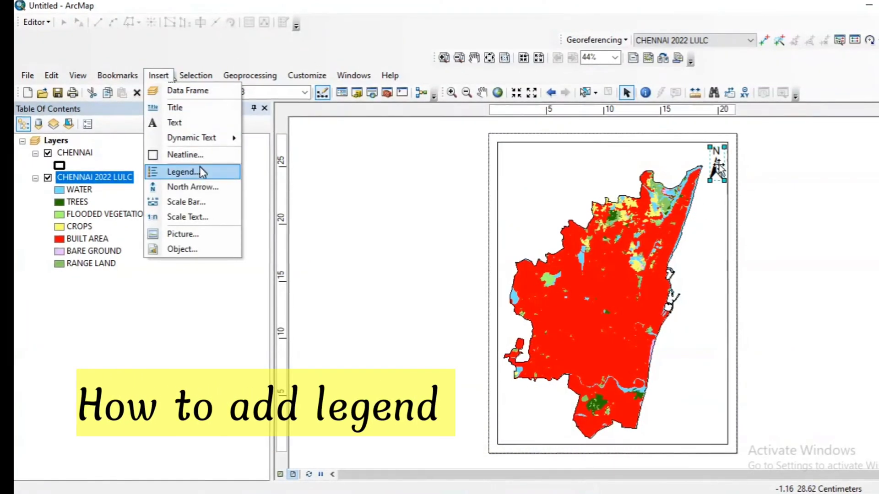
{"action": "left_click", "coordinate": [184, 173]}
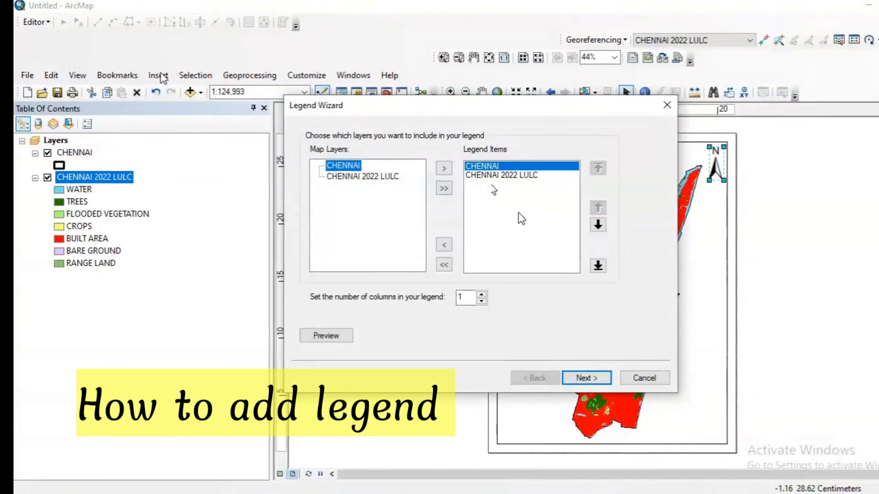
{"action": "left_click", "coordinate": [585, 379]}
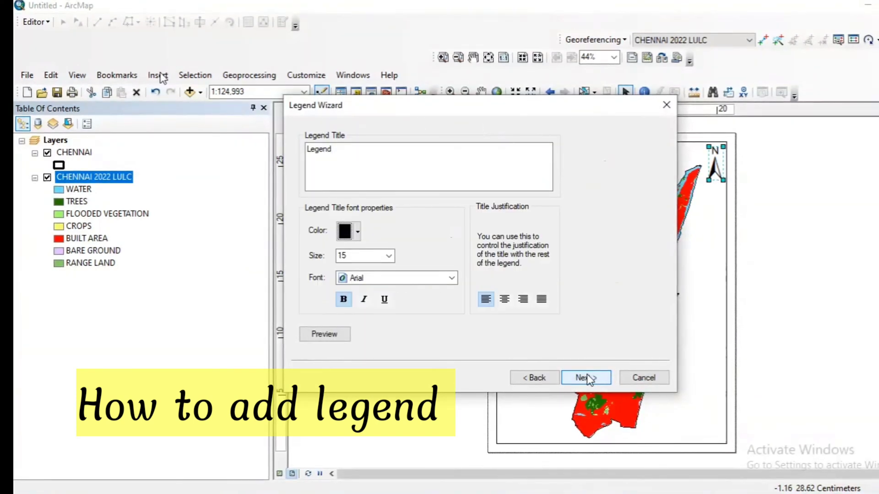
{"action": "left_click_drag", "start_coordinate": [352, 151], "coordinate": [299, 148]}
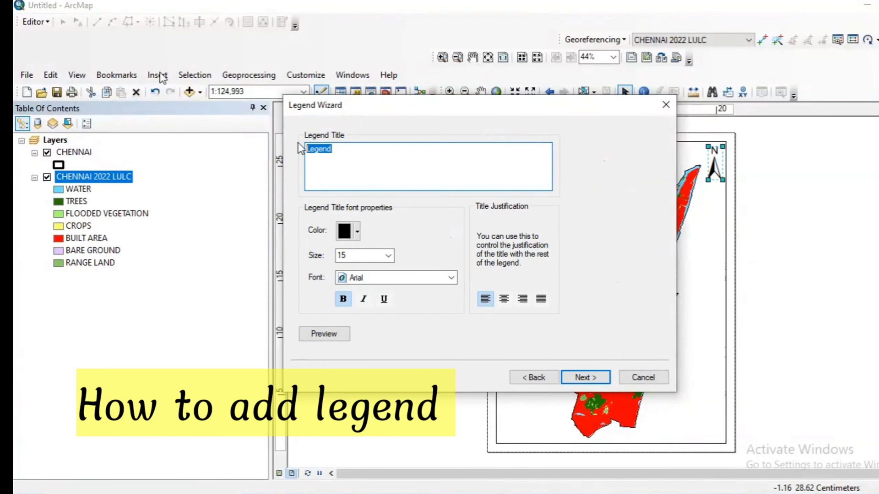
{"action": "type", "text": "LEGEND"}
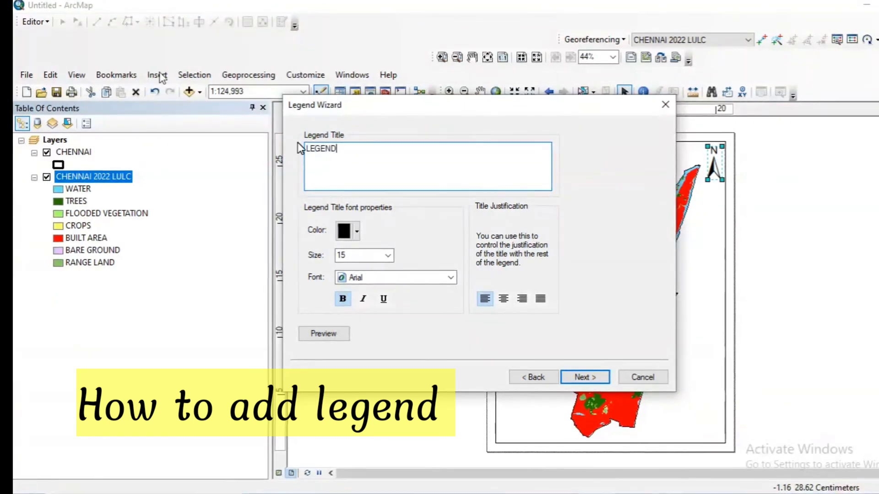
{"action": "left_click", "coordinate": [388, 256]}
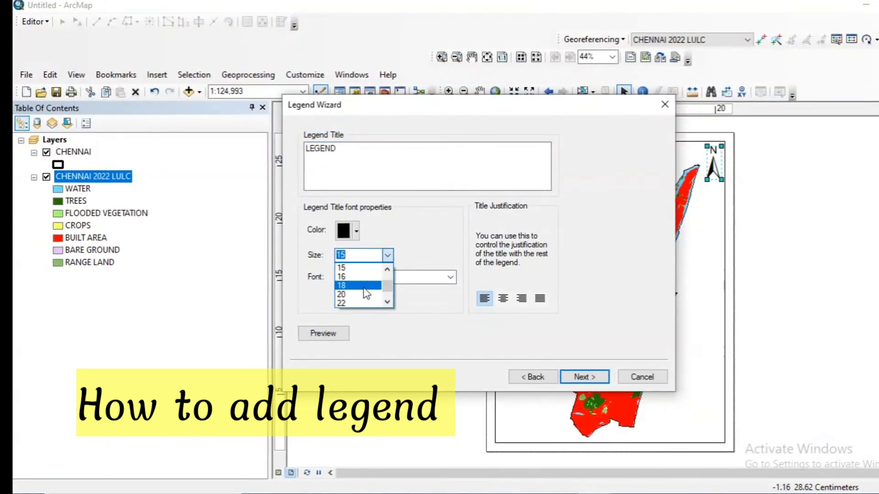
{"action": "left_click", "coordinate": [362, 285]}
{"action": "left_click", "coordinate": [342, 299]}
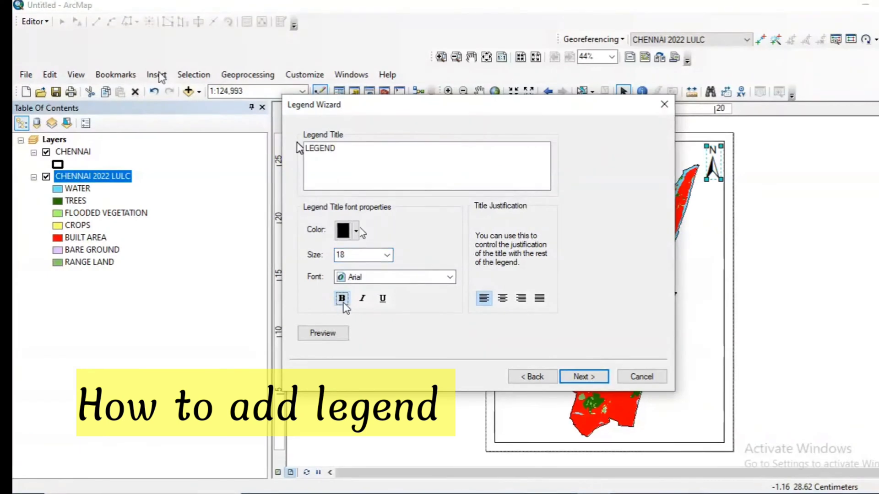
Give the legend an Olive background and finish placing it on the layout.
{"action": "left_click", "coordinate": [599, 388]}
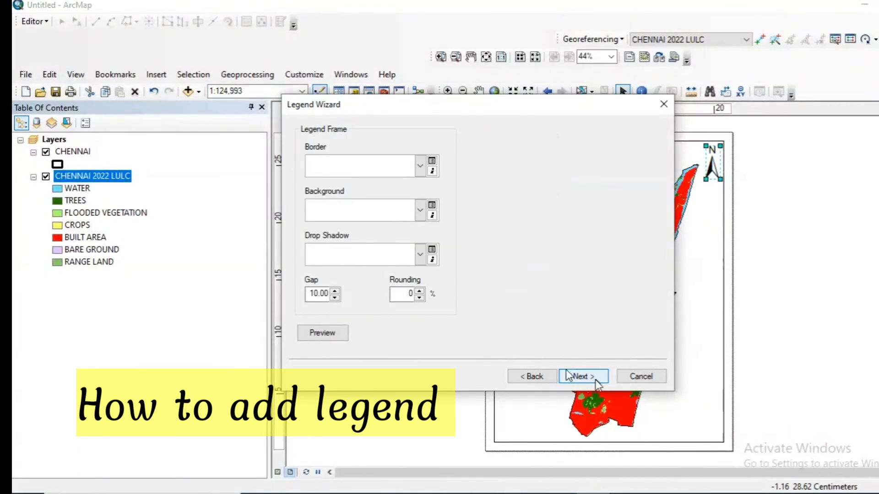
{"action": "left_click", "coordinate": [419, 210]}
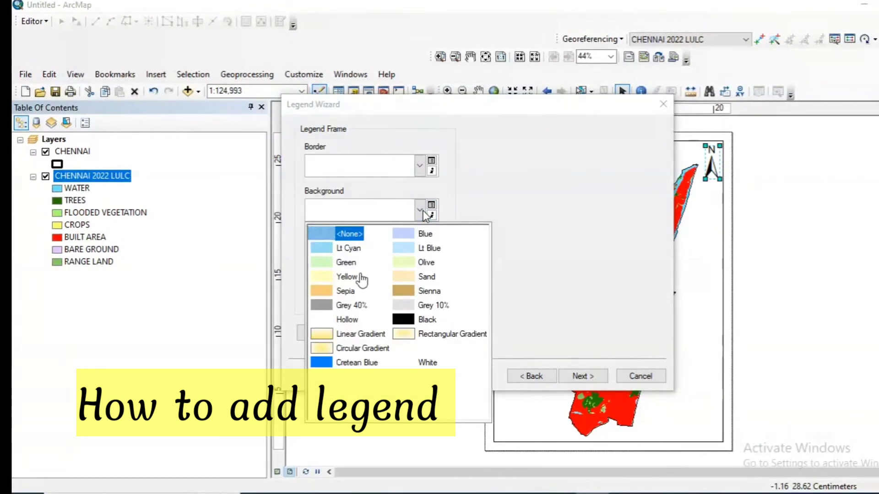
{"action": "left_click", "coordinate": [402, 262]}
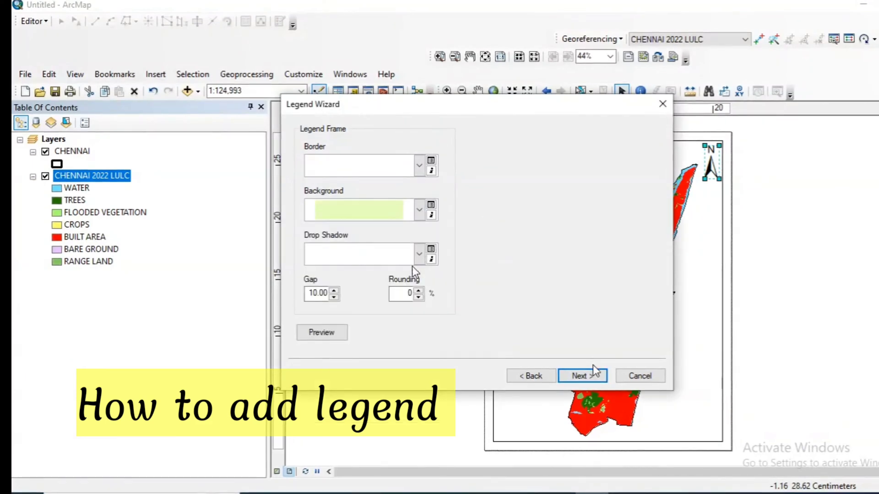
{"action": "left_click", "coordinate": [588, 377]}
{"action": "left_click", "coordinate": [575, 375]}
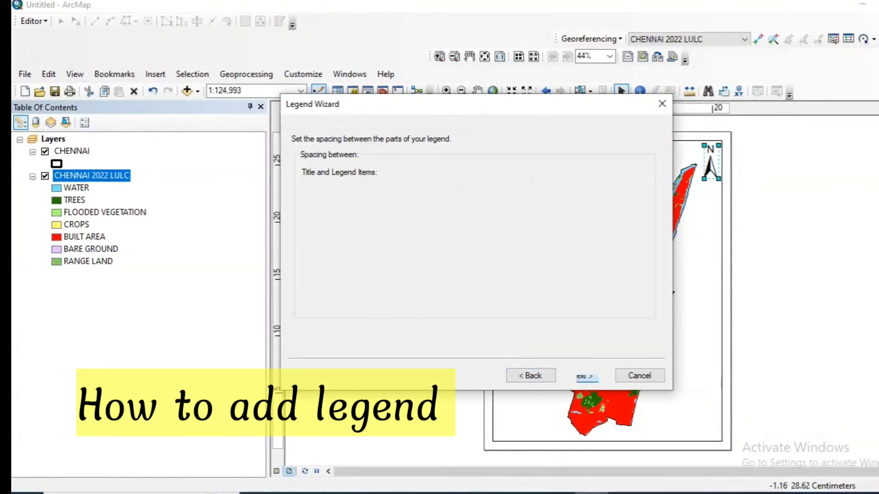
{"action": "left_click", "coordinate": [575, 375]}
Drag the legend to the map's lower-right corner and shrink it.
{"action": "left_click_drag", "start_coordinate": [559, 303], "coordinate": [683, 390]}
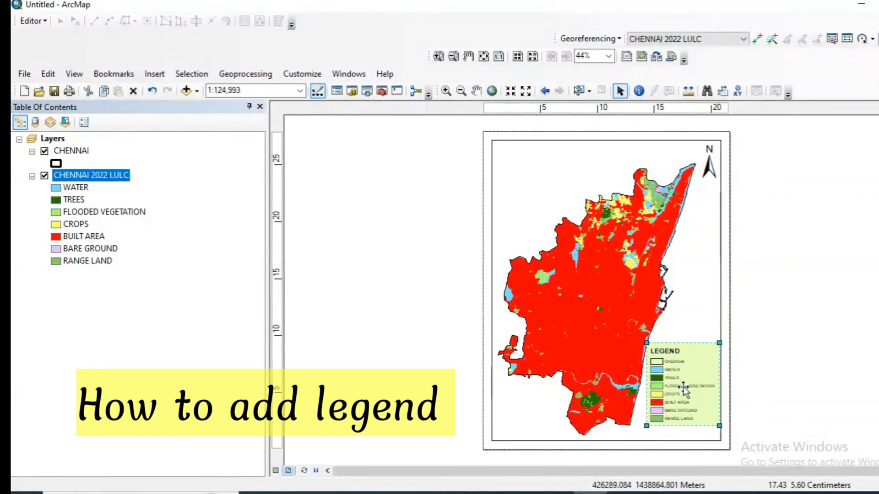
{"action": "left_click_drag", "start_coordinate": [718, 426], "coordinate": [687, 379]}
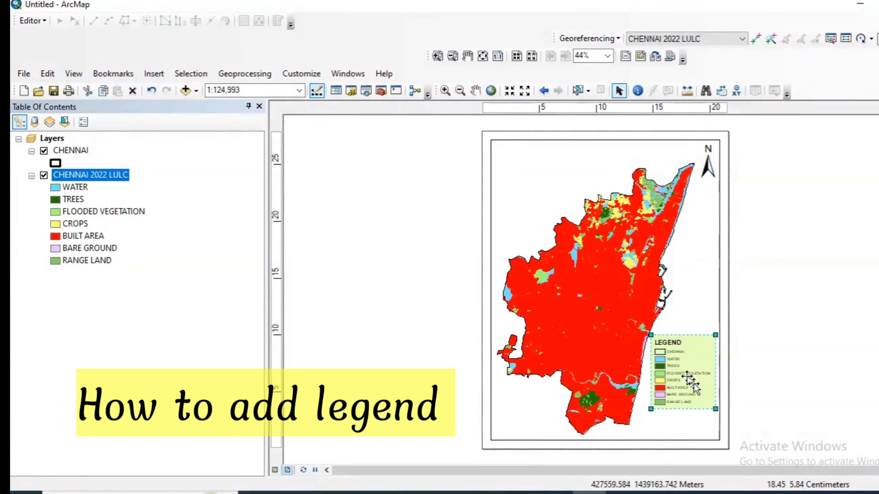
Pick the Alternating Scale Bar 1 style from the scale bar selector.
{"action": "left_click", "coordinate": [155, 74]}
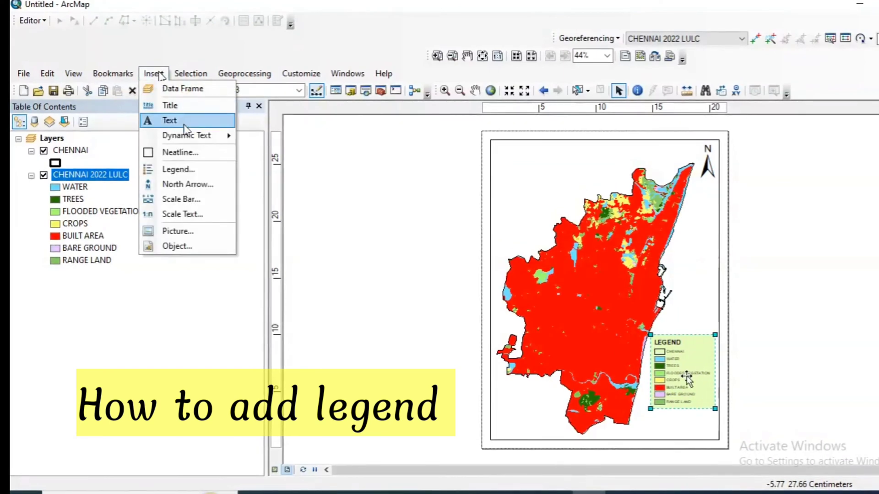
{"action": "left_click", "coordinate": [178, 184]}
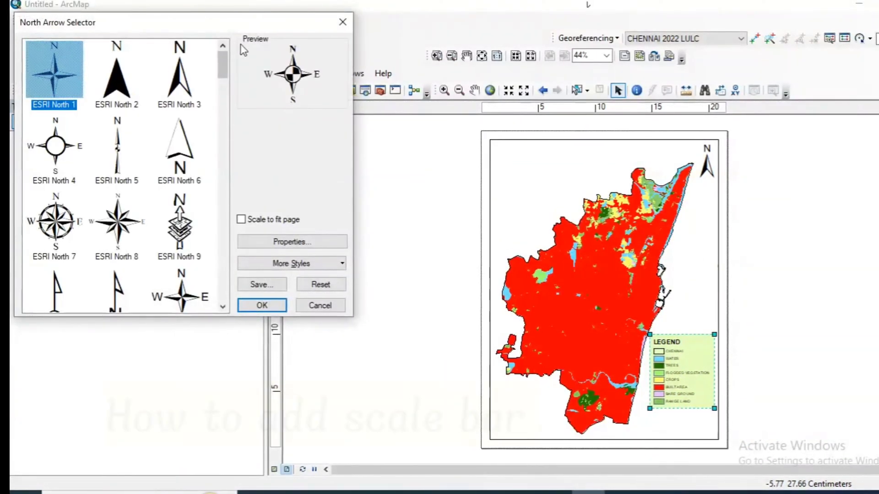
{"action": "left_click", "coordinate": [343, 22]}
{"action": "left_click", "coordinate": [152, 74]}
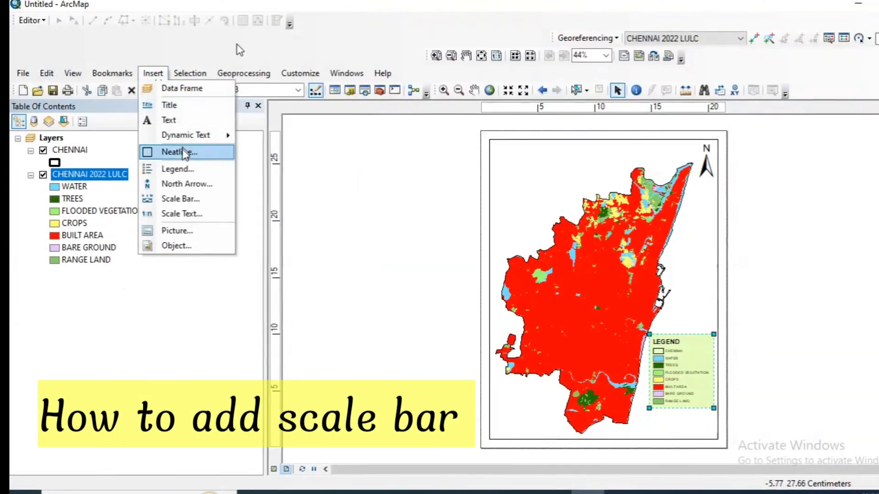
{"action": "left_click", "coordinate": [188, 197]}
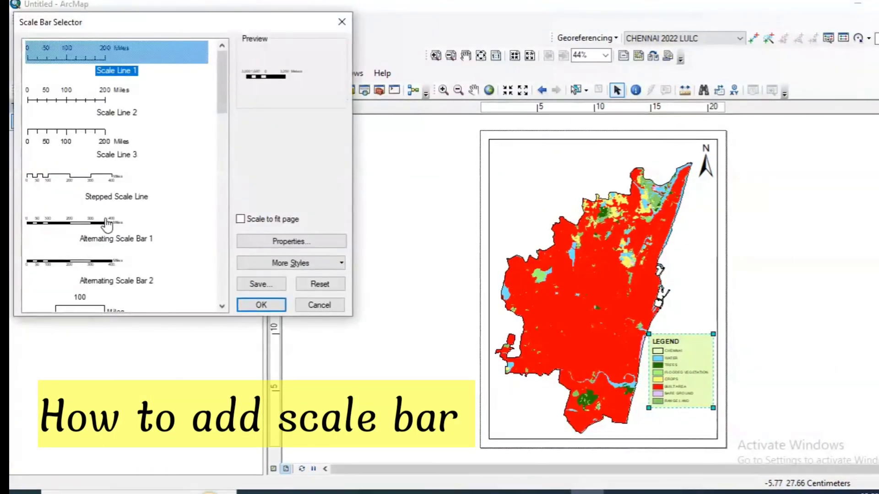
{"action": "left_click", "coordinate": [112, 222]}
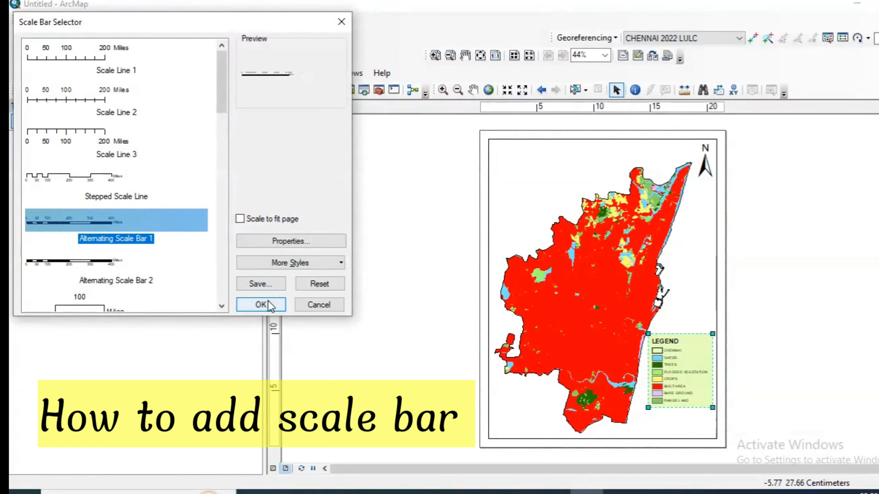
Set the scale bar to Kilometers labelled KM with 3 divisions and 3 subdivisions, and add it.
{"action": "left_click", "coordinate": [284, 243]}
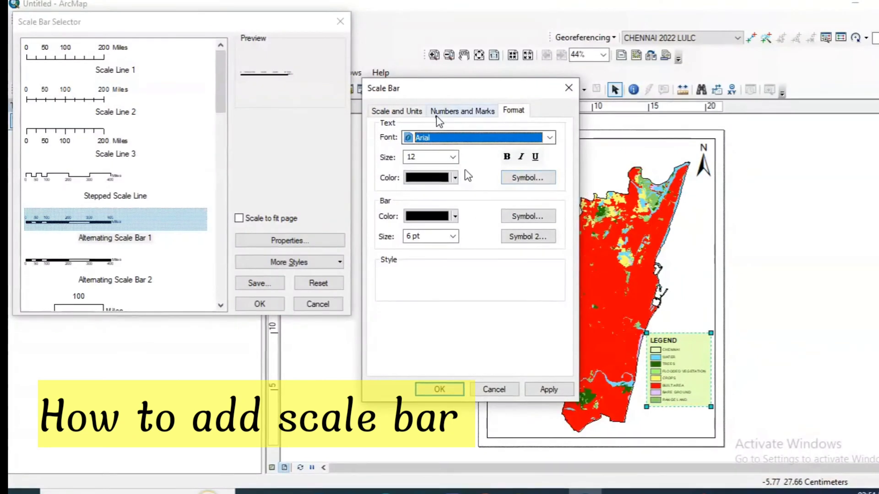
{"action": "left_click", "coordinate": [448, 113]}
{"action": "left_click", "coordinate": [413, 110]}
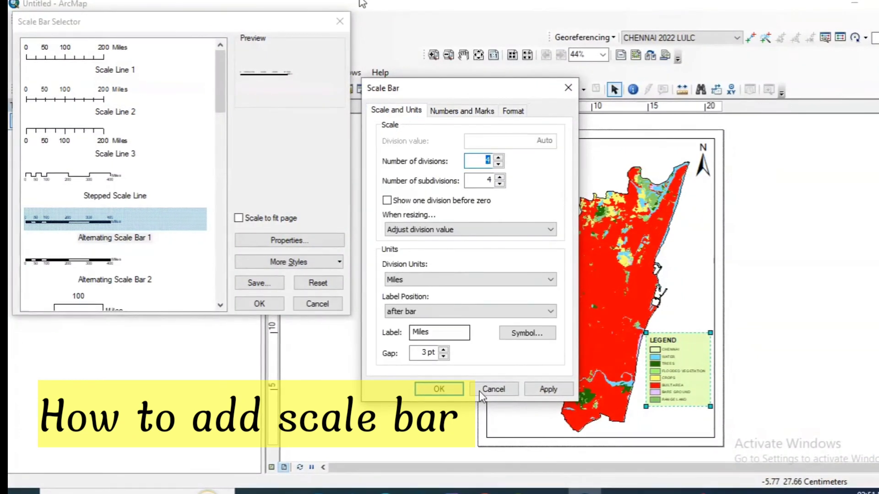
{"action": "left_click", "coordinate": [452, 278]}
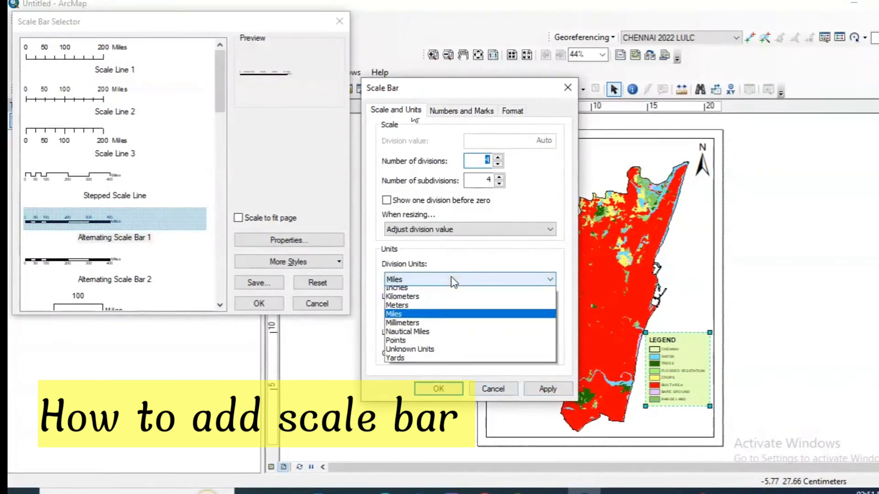
{"action": "left_click", "coordinate": [431, 338]}
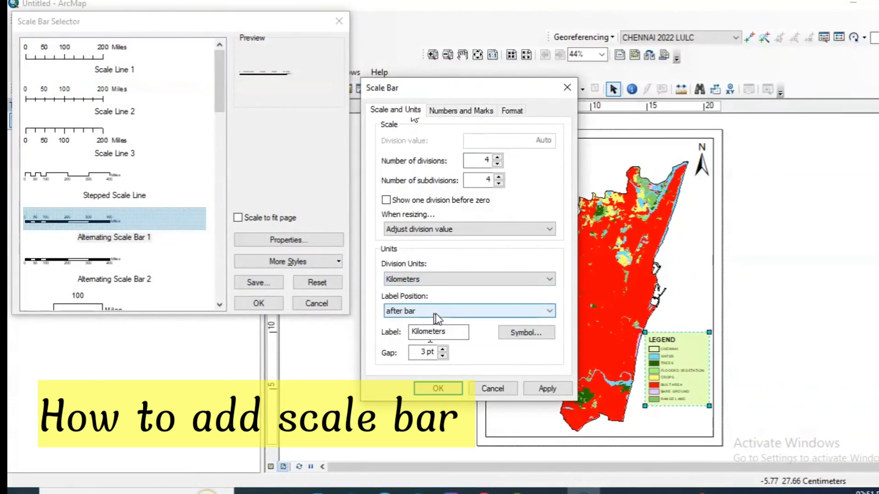
{"action": "left_click_drag", "start_coordinate": [455, 332], "coordinate": [394, 331]}
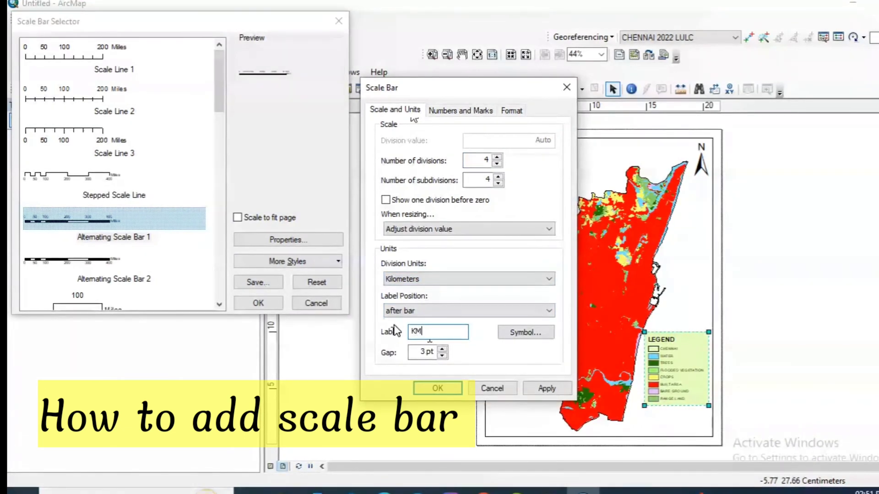
{"action": "type", "text": "KM"}
{"action": "left_click", "coordinate": [546, 387]}
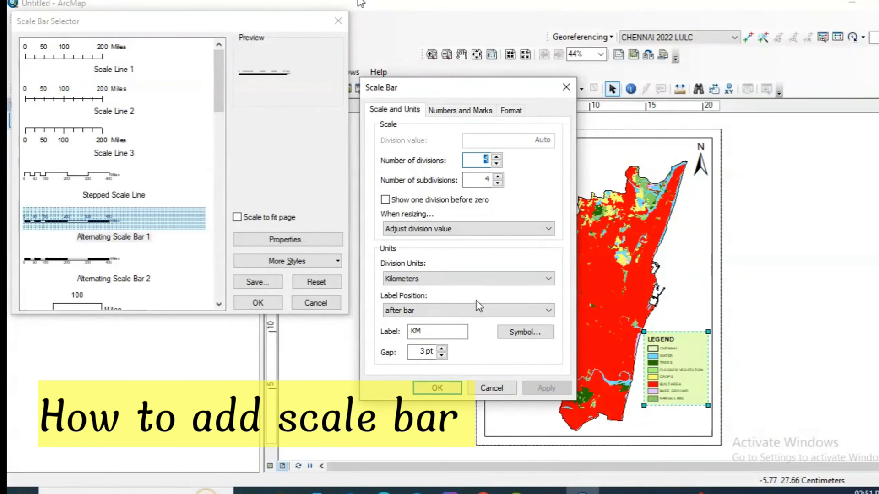
{"action": "left_click", "coordinate": [496, 163]}
{"action": "left_click", "coordinate": [496, 163]}
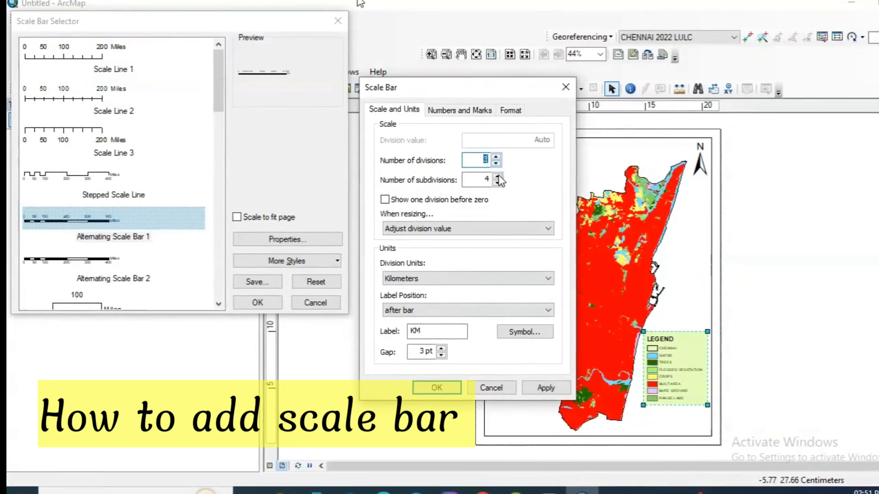
{"action": "left_click", "coordinate": [497, 182]}
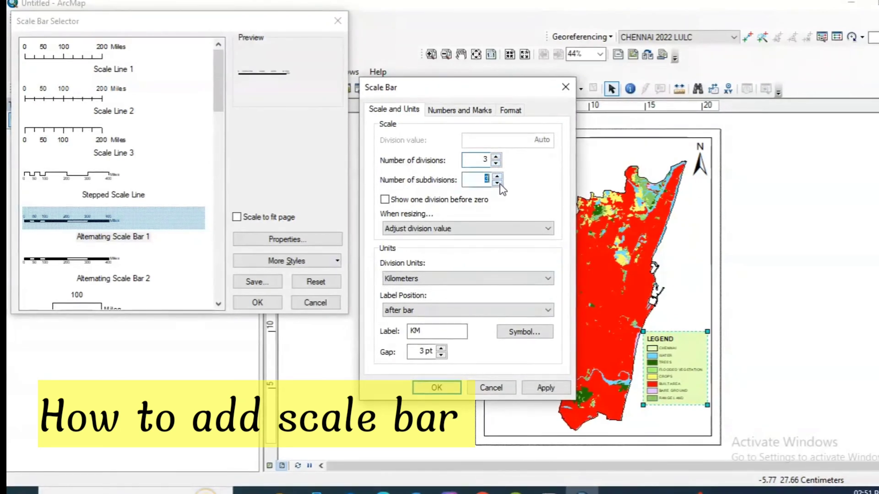
{"action": "left_click", "coordinate": [436, 389]}
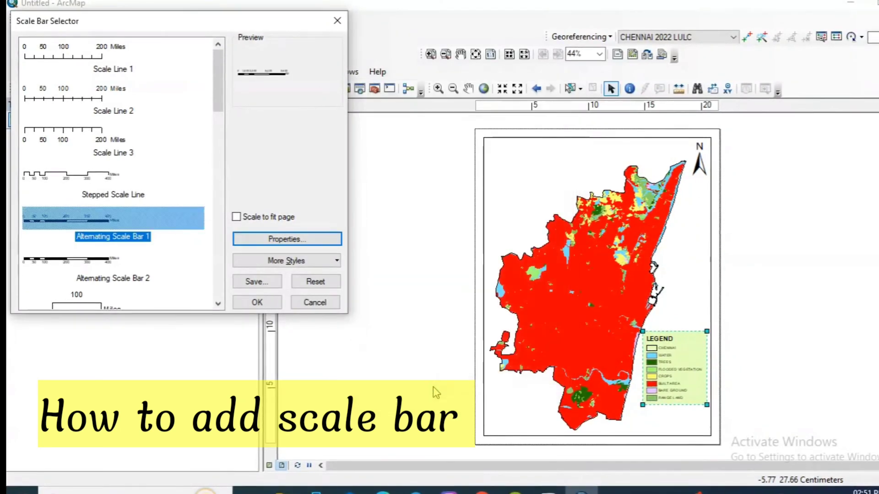
{"action": "left_click", "coordinate": [266, 302]}
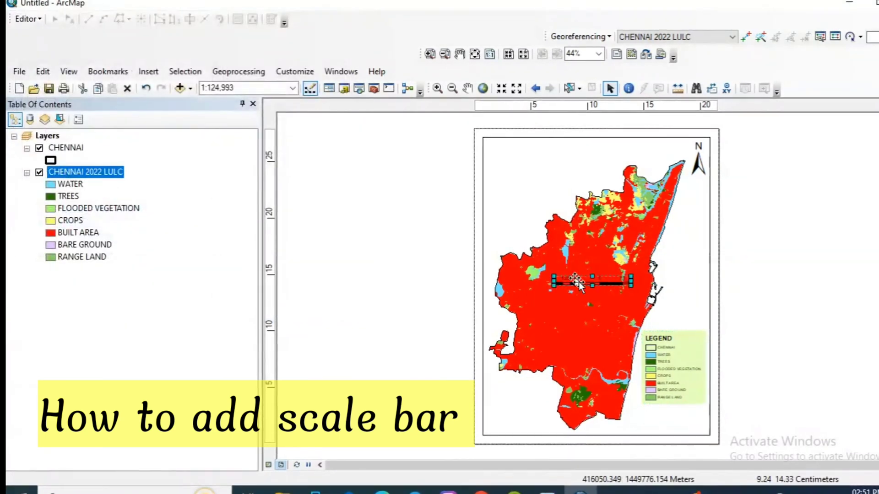
Move the scale bar to the bottom-right corner and give it an Olive background.
{"action": "left_click_drag", "start_coordinate": [577, 283], "coordinate": [653, 430]}
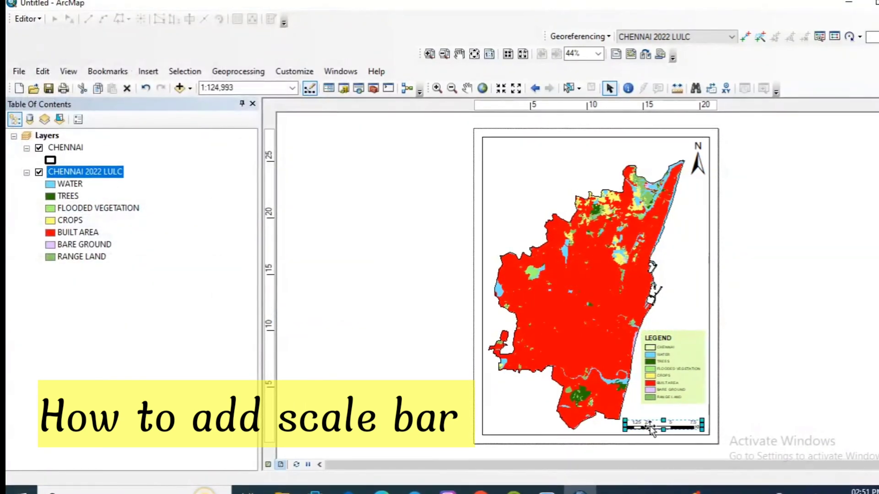
{"action": "right_click", "coordinate": [654, 428]}
{"action": "left_click", "coordinate": [671, 417]}
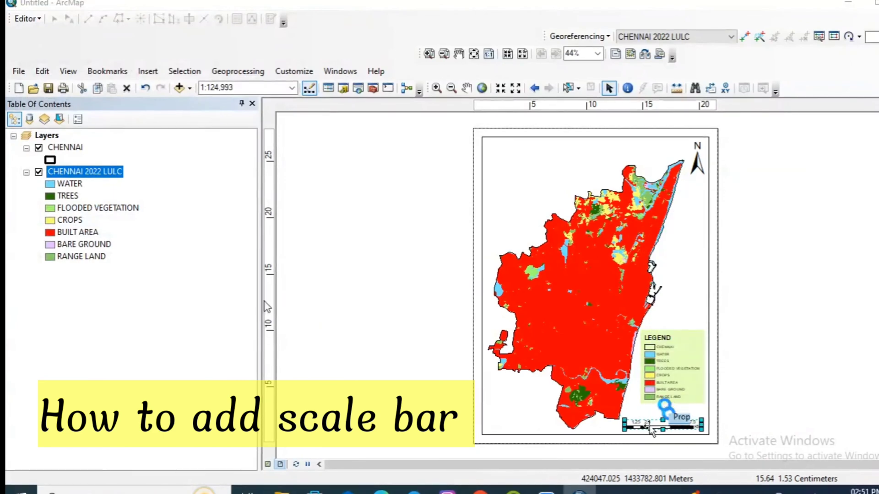
{"action": "left_click", "coordinate": [463, 221]}
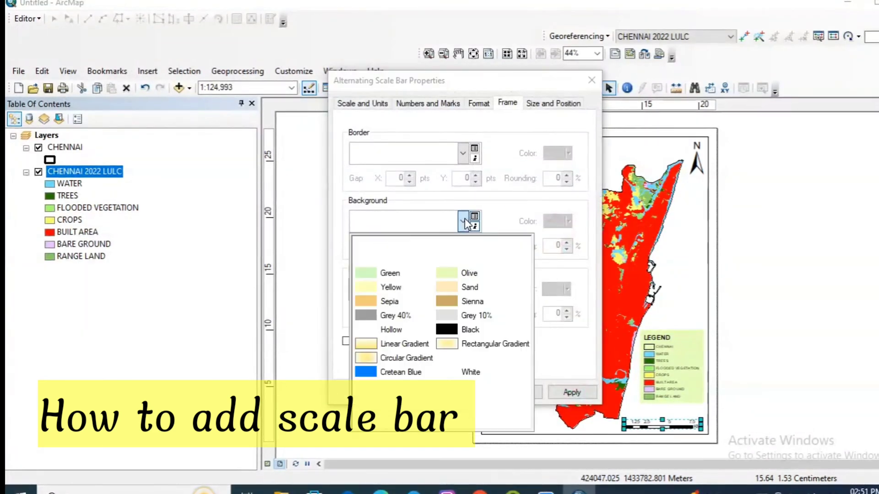
{"action": "left_click", "coordinate": [462, 279]}
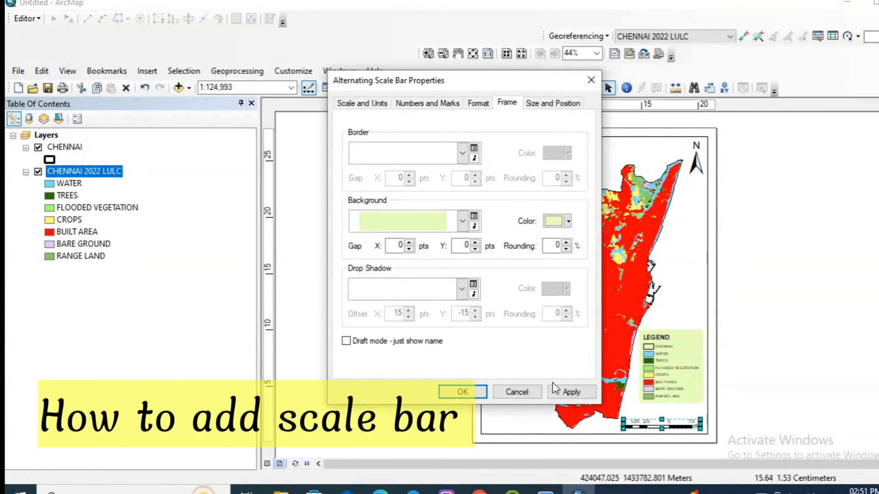
{"action": "left_click", "coordinate": [554, 390]}
{"action": "left_click", "coordinate": [531, 389]}
Set the north arrow's frame background to Olive and apply it.
{"action": "right_click", "coordinate": [692, 169]}
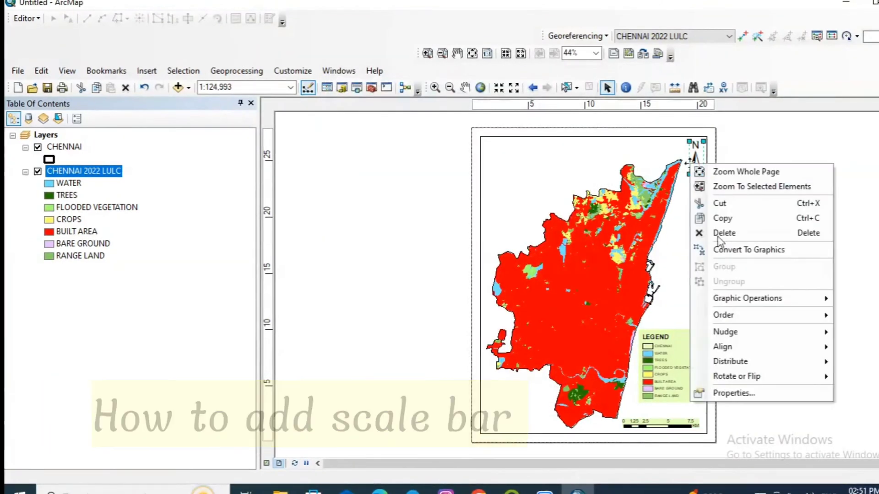
{"action": "left_click", "coordinate": [714, 392]}
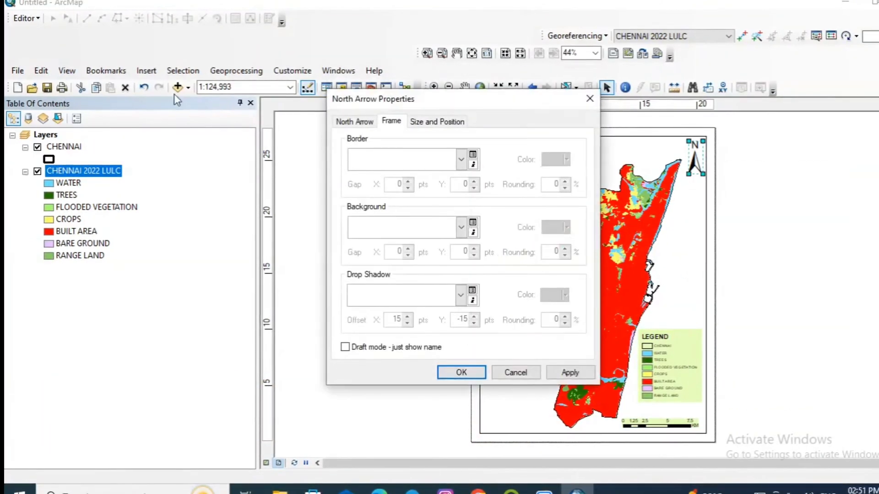
{"action": "left_click", "coordinate": [461, 228]}
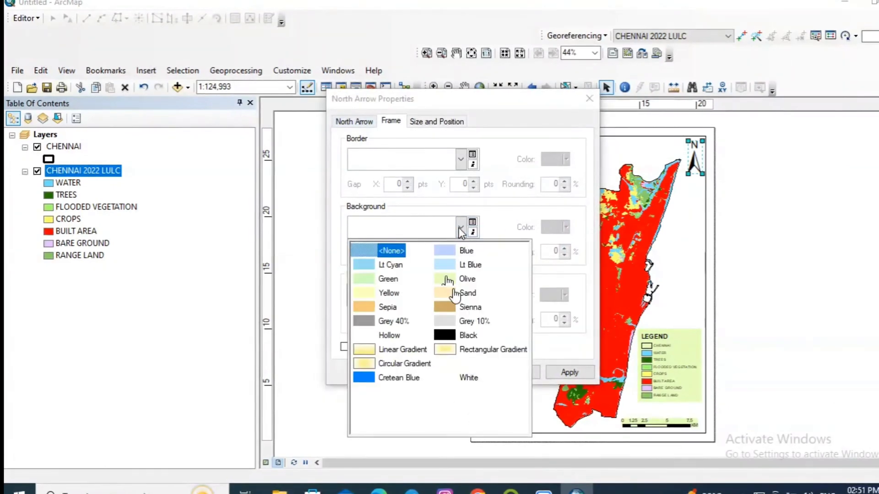
{"action": "left_click", "coordinate": [462, 280]}
{"action": "left_click", "coordinate": [564, 375]}
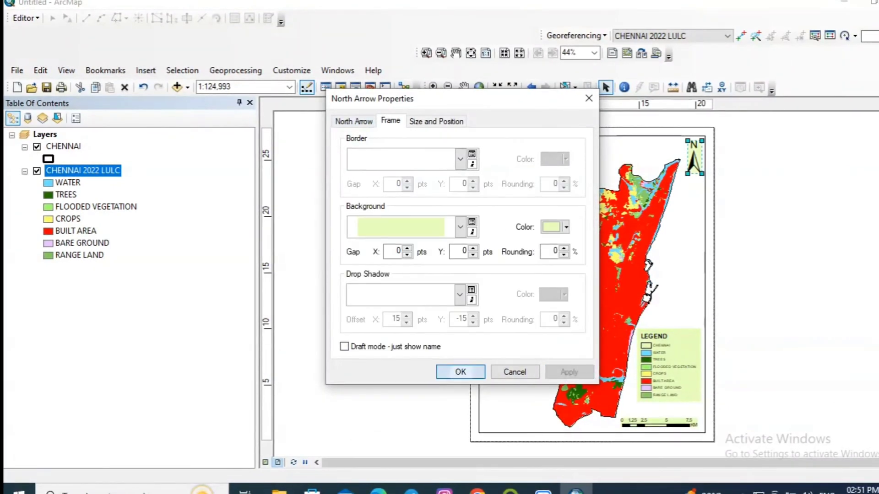
{"action": "left_click", "coordinate": [461, 371]}
{"action": "left_click", "coordinate": [145, 70]}
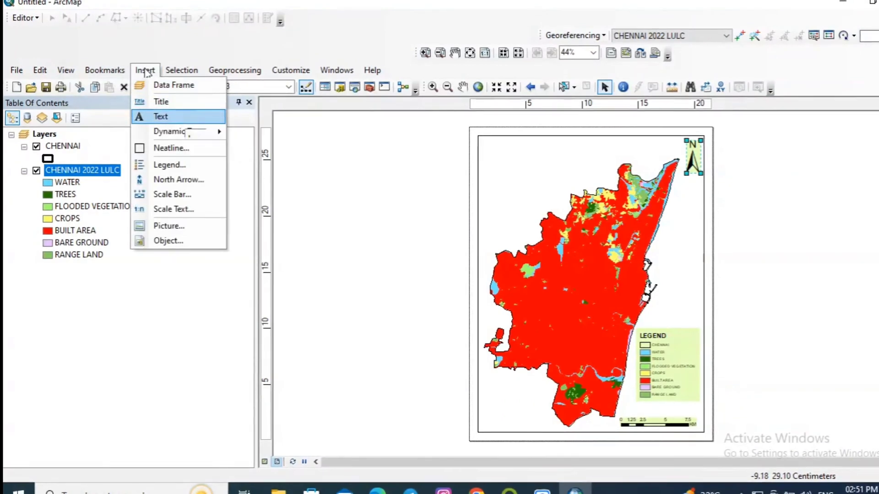
{"action": "left_click", "coordinate": [187, 120]}
{"action": "key", "text": "Return"}
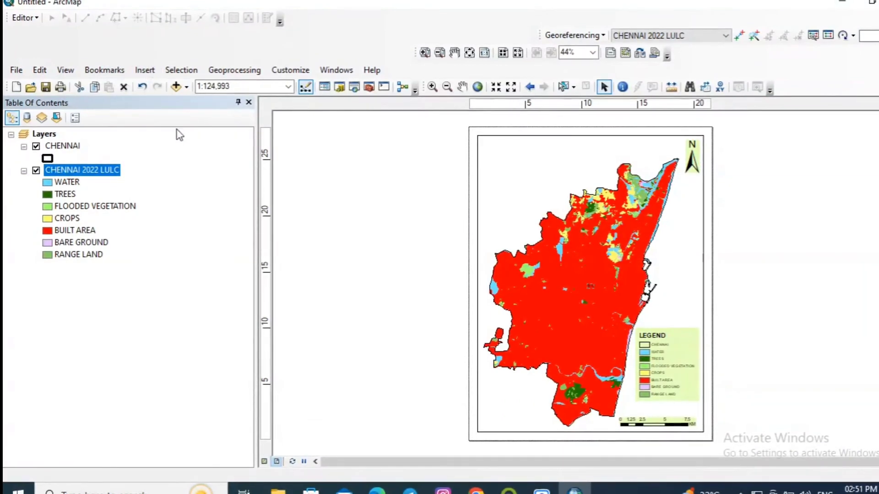
{"action": "left_click", "coordinate": [154, 72]}
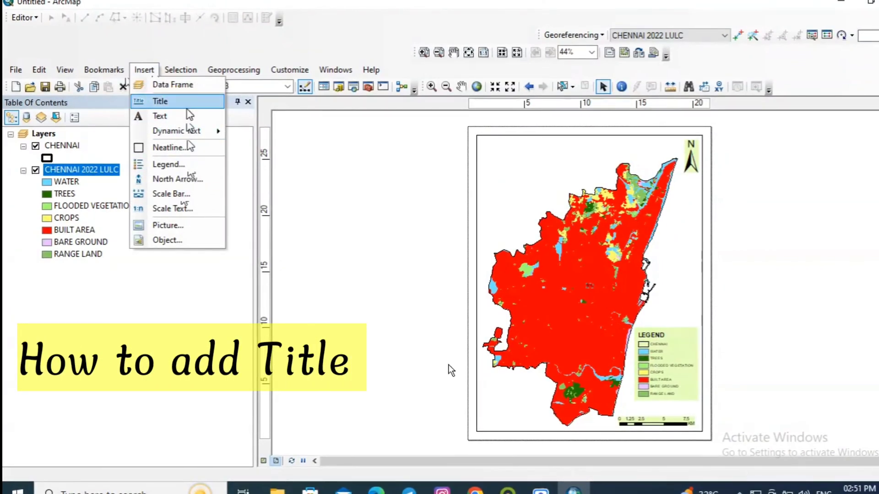
Insert the layout title 'CHENNAI LAND USE LAND COVER MAP - 2022', fixing typos along the way.
{"action": "left_click", "coordinate": [161, 101]}
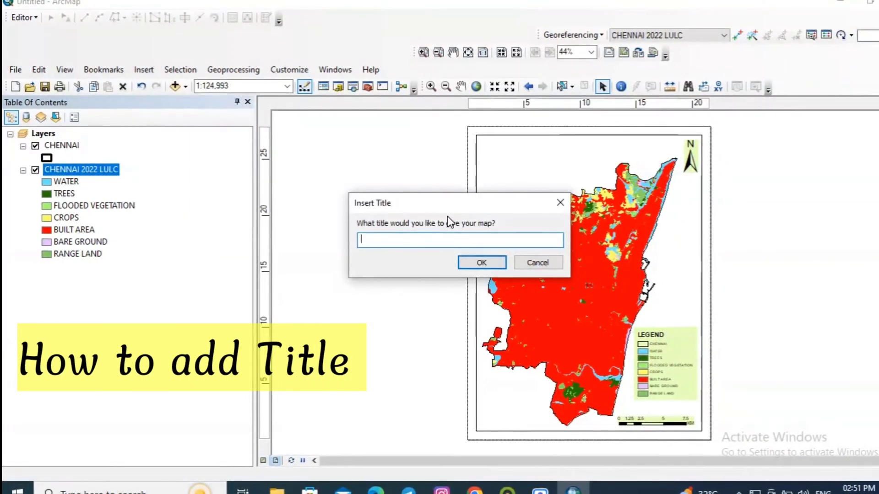
{"action": "type", "text": "CHENNAI LAN"}
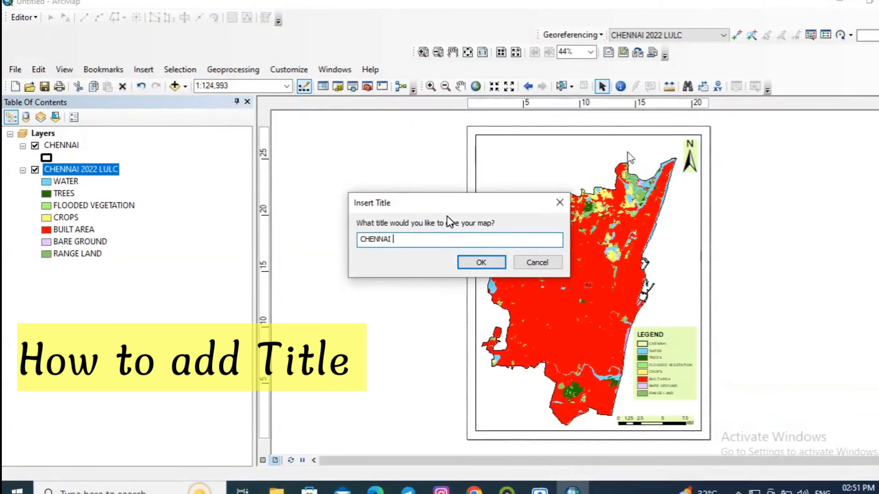
{"action": "key", "text": "BackSpace"}
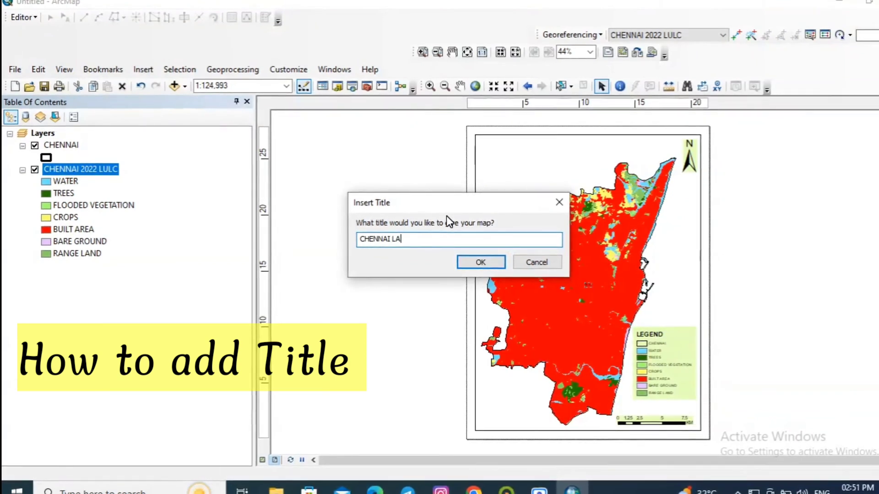
{"action": "type", "text": "ND U"}
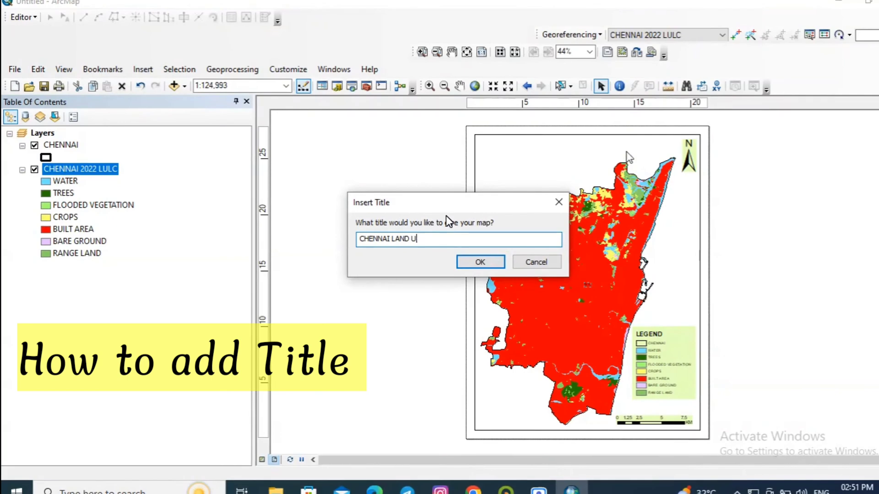
{"action": "type", "text": "SE LAND COVER "}
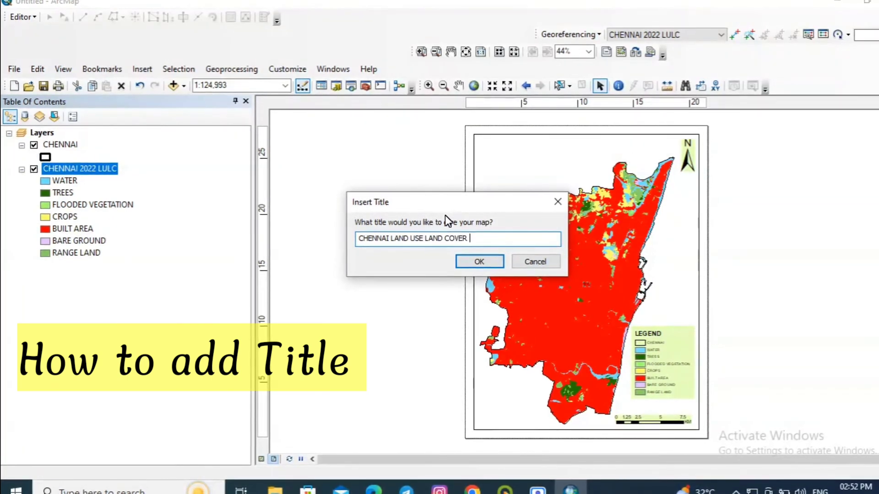
{"action": "type", "text": "MAP - 2020"}
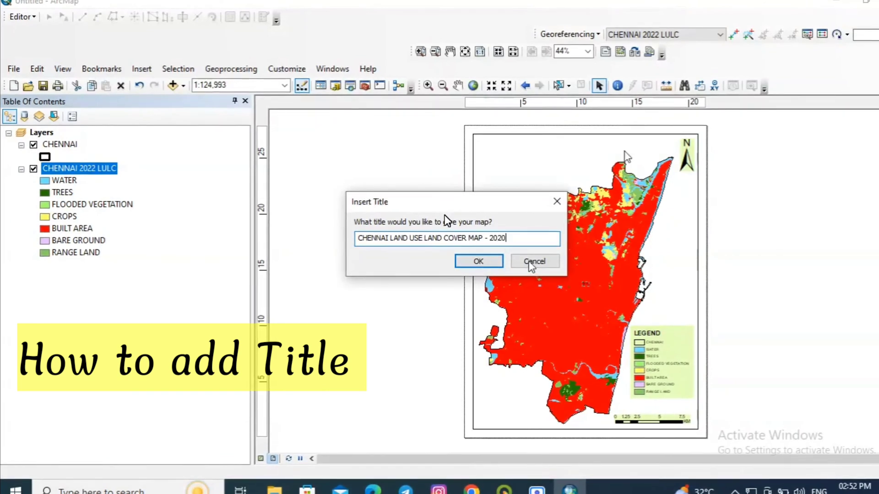
{"action": "key", "text": "BackSpace"}
{"action": "type", "text": "22"}
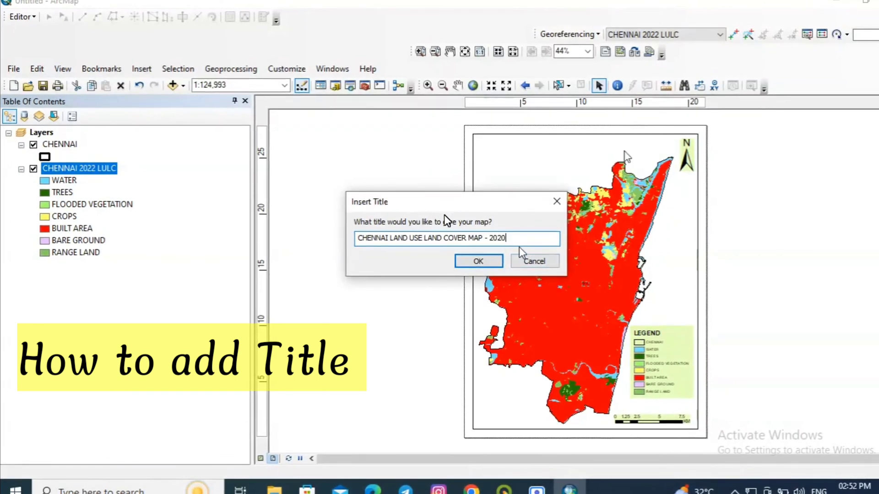
{"action": "left_click", "coordinate": [497, 262]}
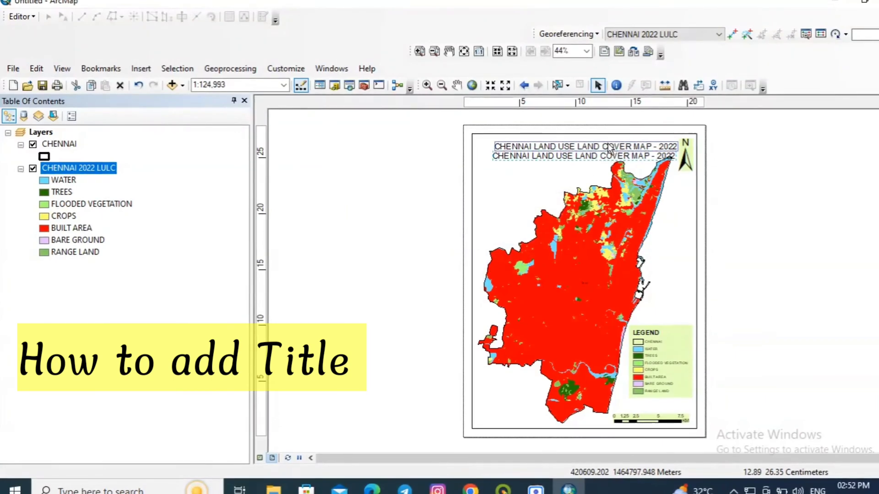
Make the title bold at font size 24 and nudge it along the top edge.
{"action": "right_click", "coordinate": [608, 141]}
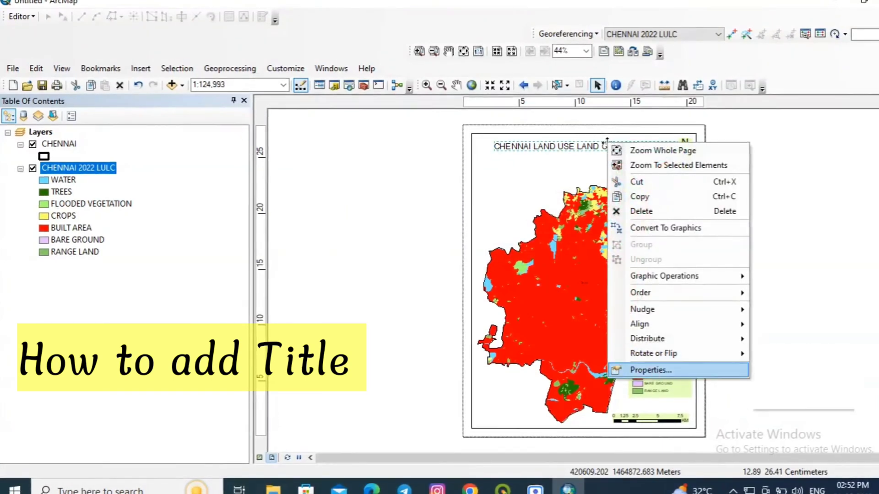
{"action": "left_click", "coordinate": [650, 369]}
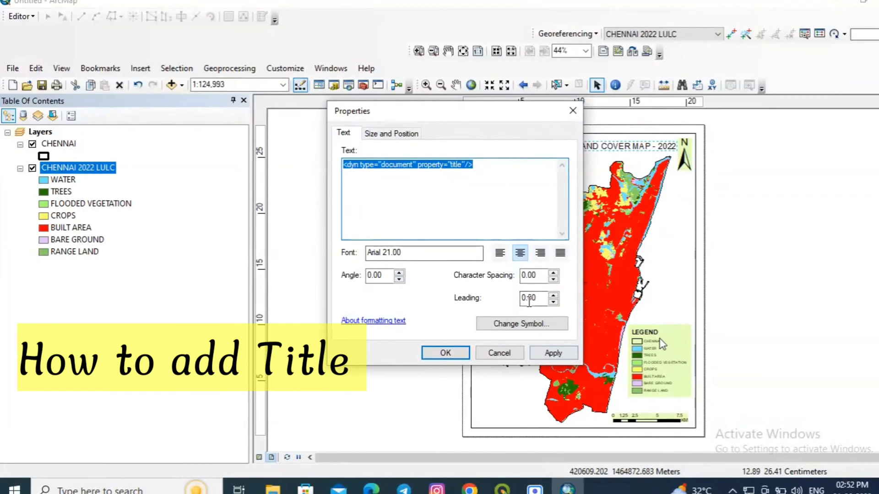
{"action": "left_click", "coordinate": [522, 324]}
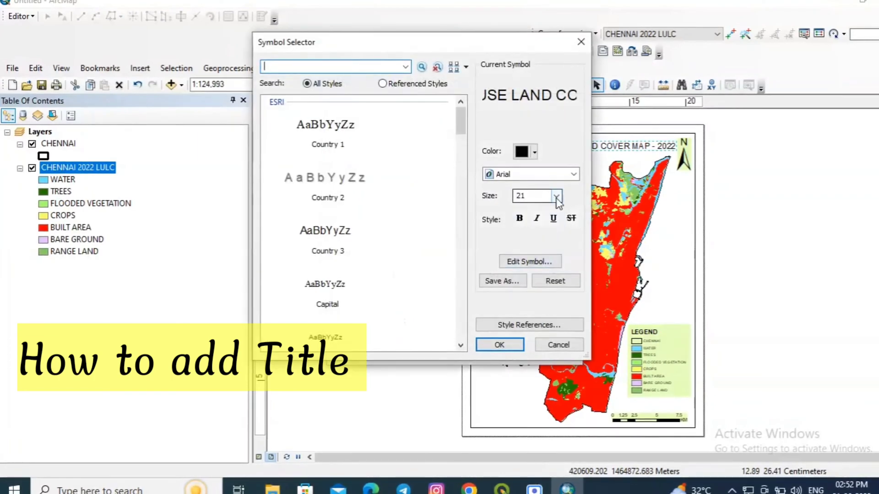
{"action": "left_click", "coordinate": [556, 196]}
{"action": "left_click", "coordinate": [535, 216]}
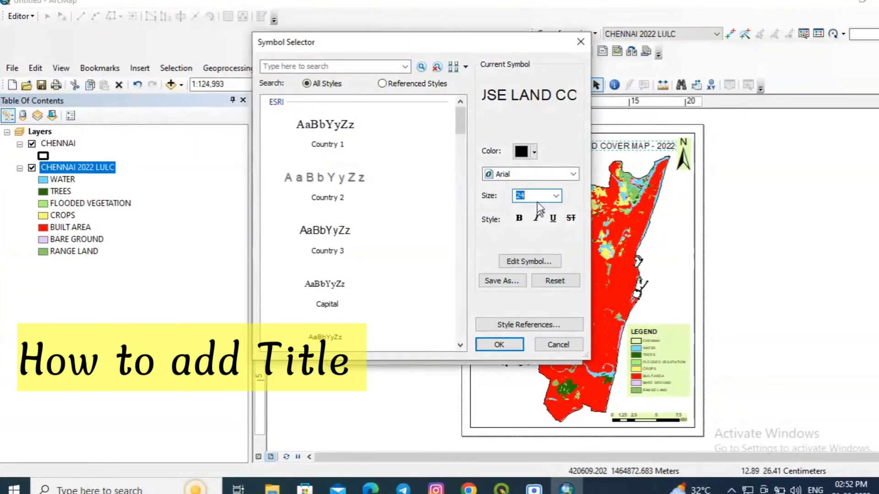
{"action": "left_click", "coordinate": [519, 219]}
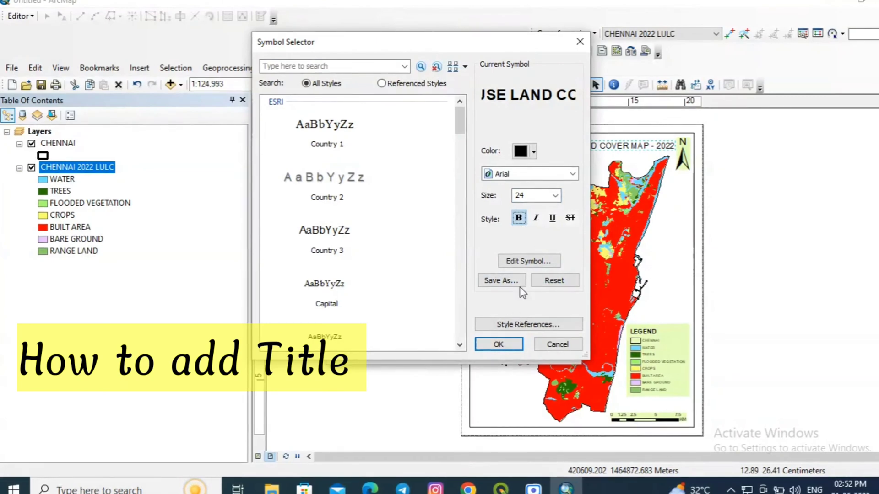
{"action": "left_click", "coordinate": [499, 344]}
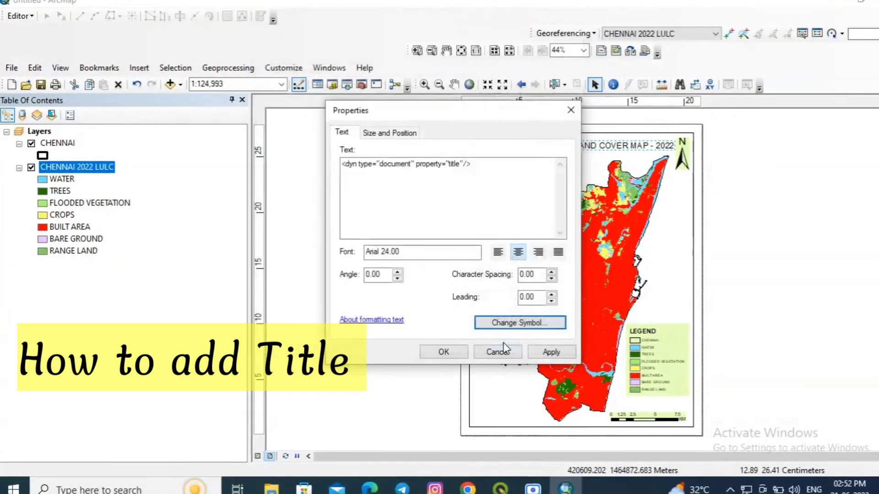
{"action": "key", "text": "ctrl+a"}
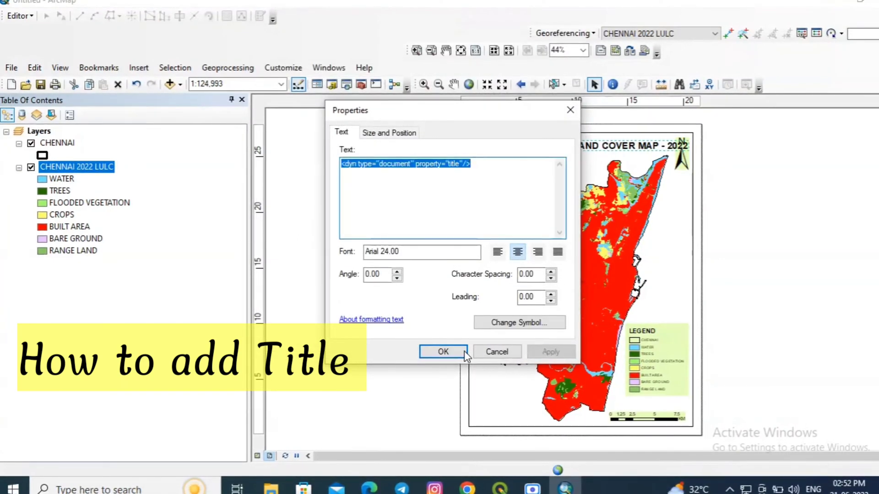
{"action": "left_click", "coordinate": [463, 351]}
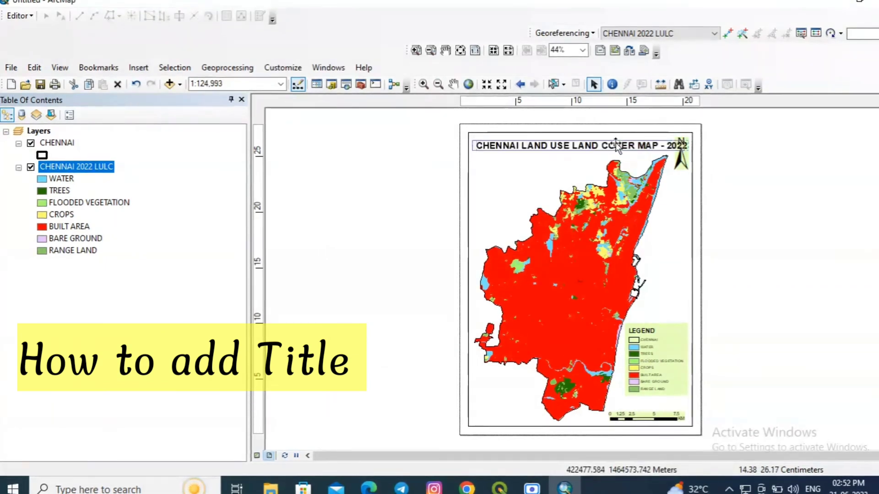
{"action": "mouse_move", "coordinate": [661, 147]}
{"action": "left_mouse_down"}
{"action": "mouse_move", "coordinate": [653, 151]}
{"action": "mouse_move", "coordinate": [660, 147]}
{"action": "left_mouse_up"}
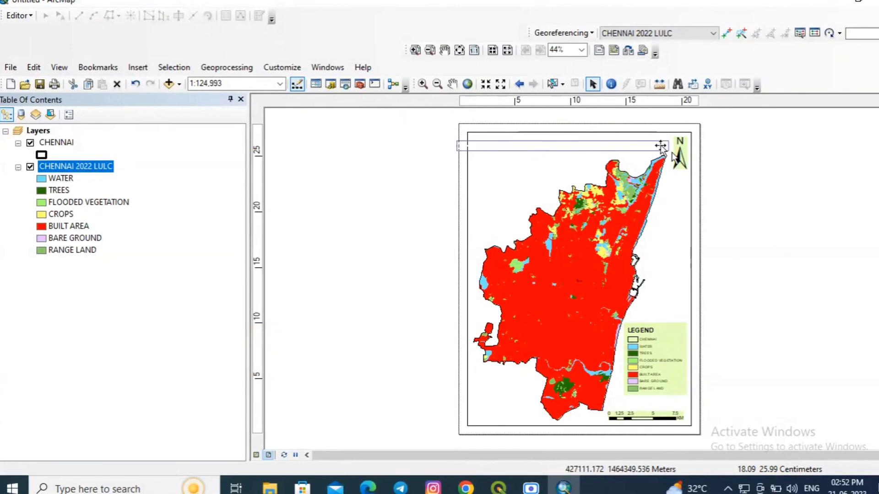
Reduce the title font to size 22, shift it slightly right, and deselect it.
{"action": "right_click", "coordinate": [632, 144]}
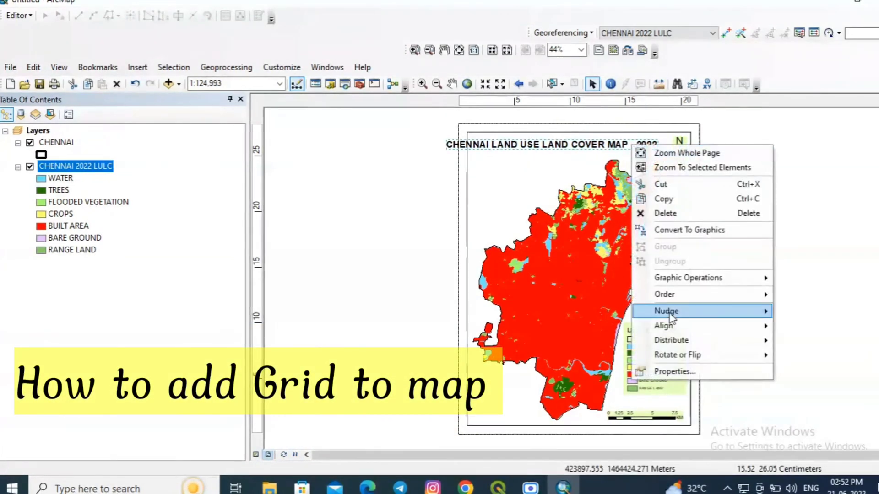
{"action": "left_click", "coordinate": [674, 372]}
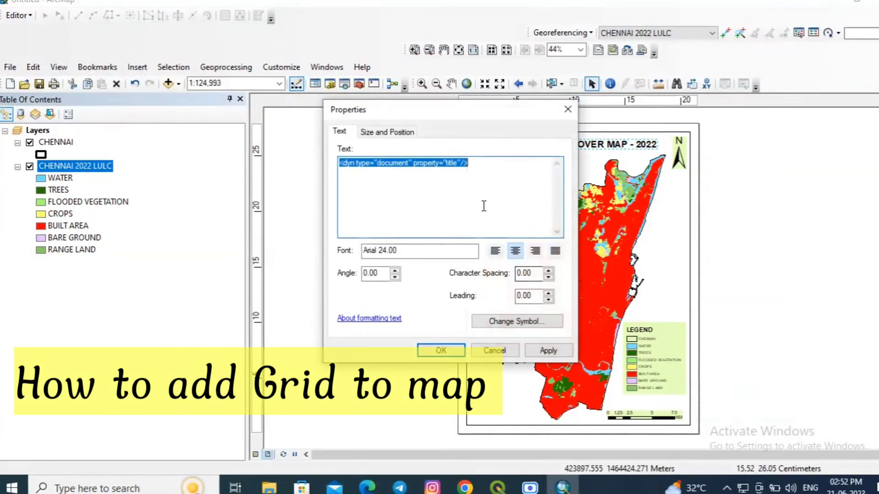
{"action": "left_click", "coordinate": [507, 320]}
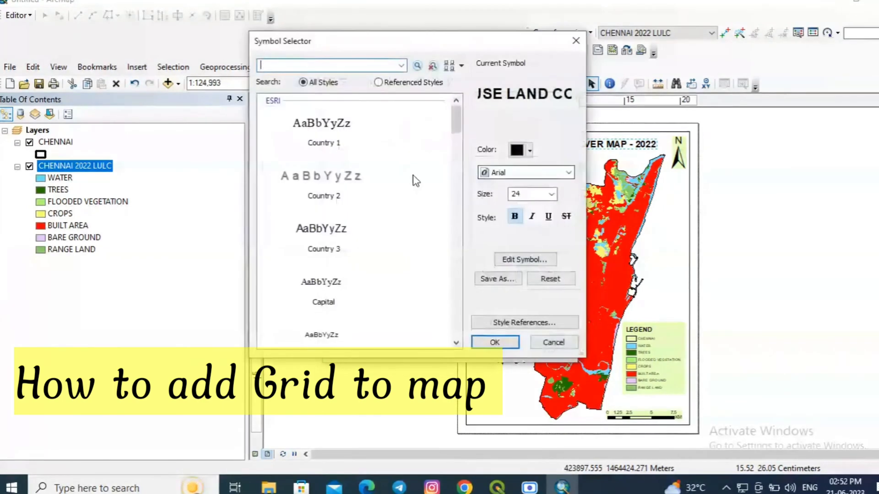
{"action": "left_click", "coordinate": [552, 195]}
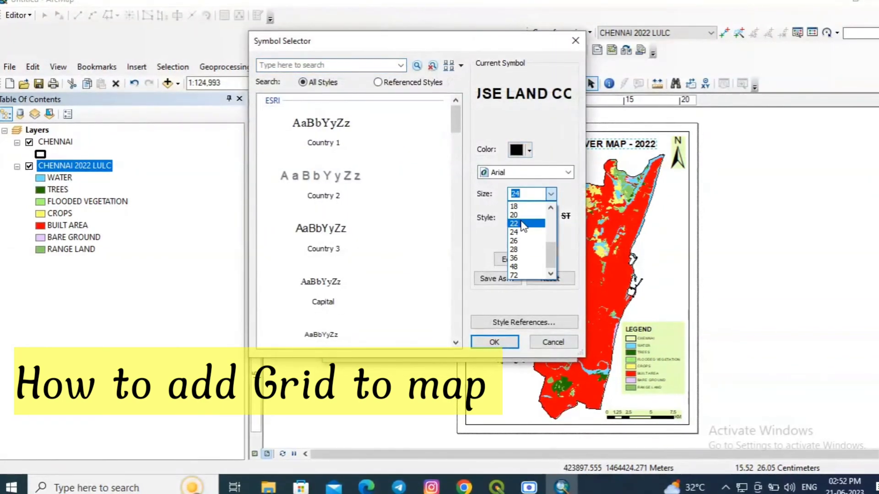
{"action": "left_click", "coordinate": [523, 223]}
{"action": "left_click", "coordinate": [506, 341]}
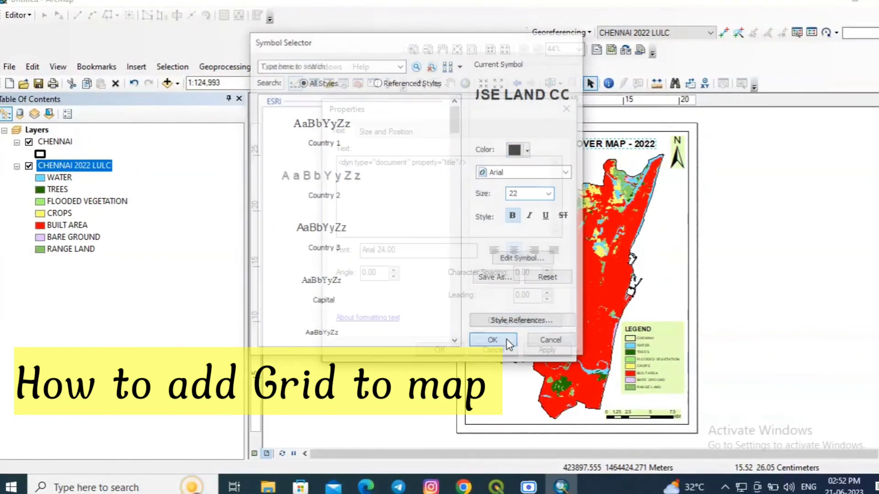
{"action": "left_click", "coordinate": [545, 350]}
{"action": "left_click", "coordinate": [440, 350]}
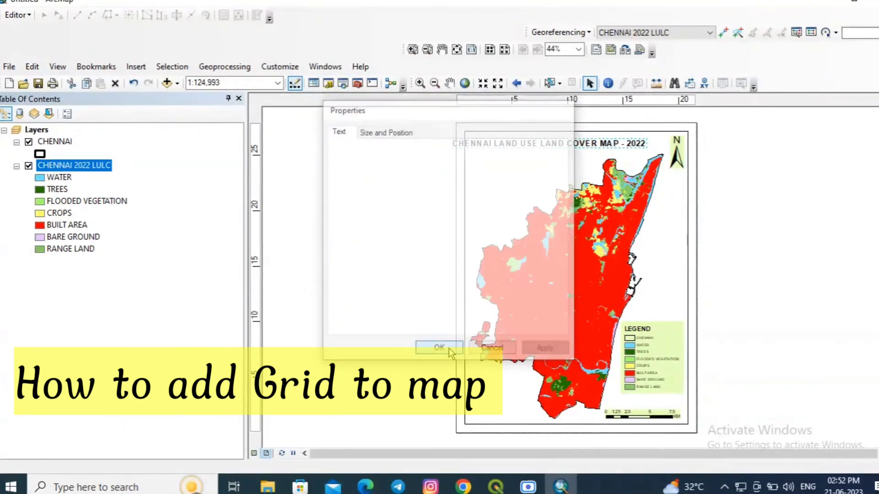
{"action": "left_click_drag", "start_coordinate": [562, 144], "coordinate": [583, 142]}
{"action": "left_click", "coordinate": [782, 173]}
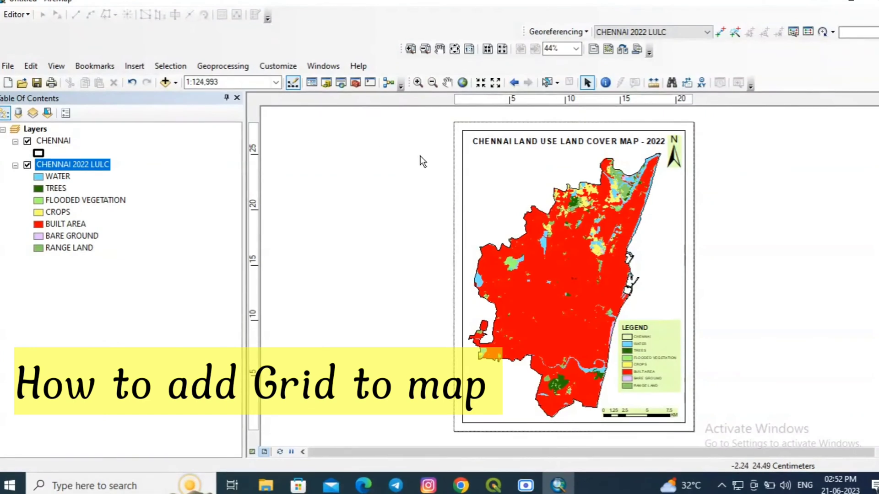
In Data Frame Properties, create a new Measured Grid with grid and labels.
{"action": "right_click", "coordinate": [463, 160]}
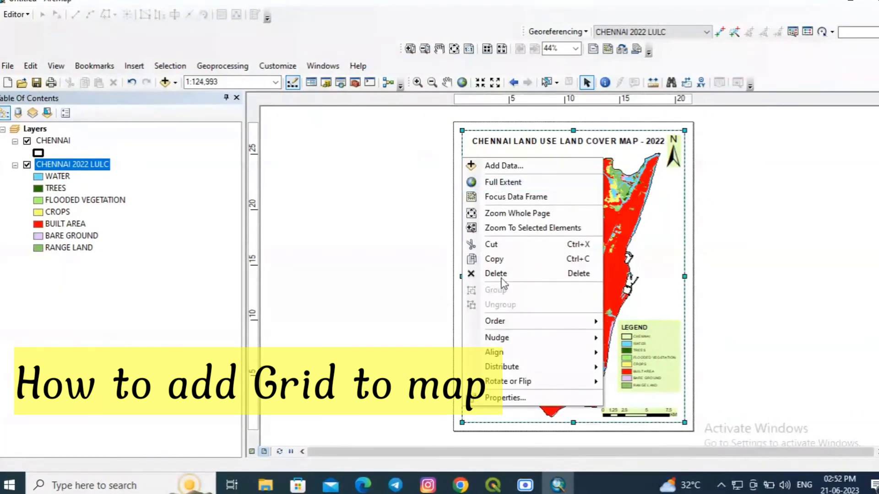
{"action": "left_click", "coordinate": [504, 397]}
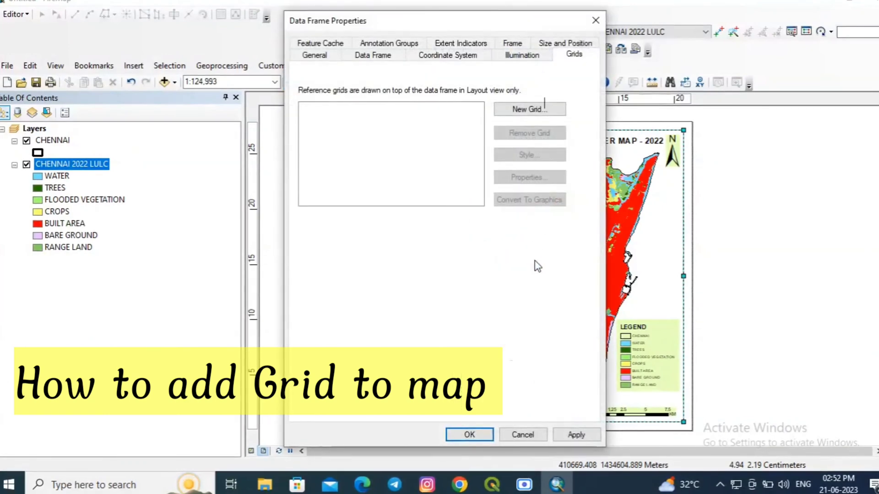
{"action": "left_click", "coordinate": [542, 106]}
{"action": "left_click", "coordinate": [428, 192]}
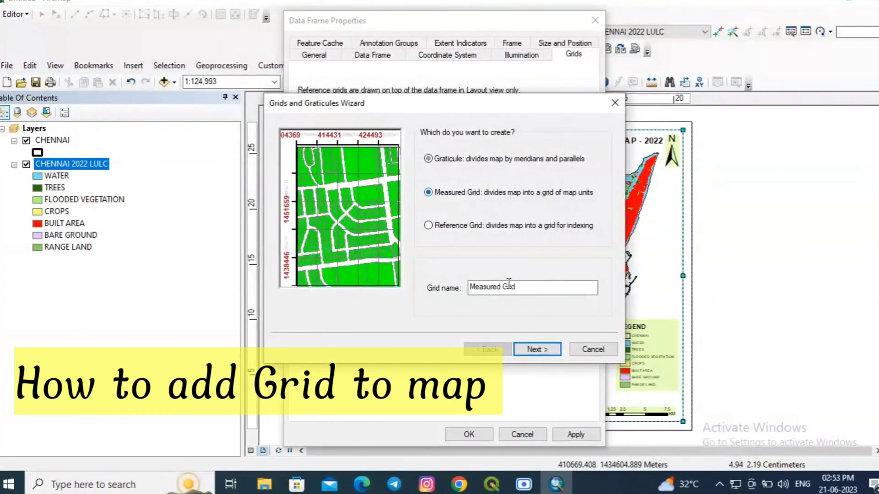
{"action": "left_click", "coordinate": [538, 350]}
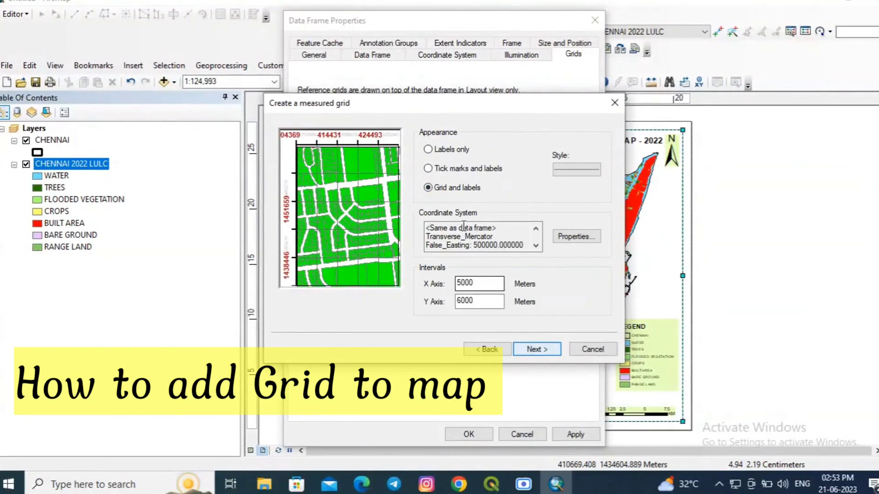
{"action": "left_click", "coordinate": [537, 350]}
{"action": "left_click", "coordinate": [537, 350]}
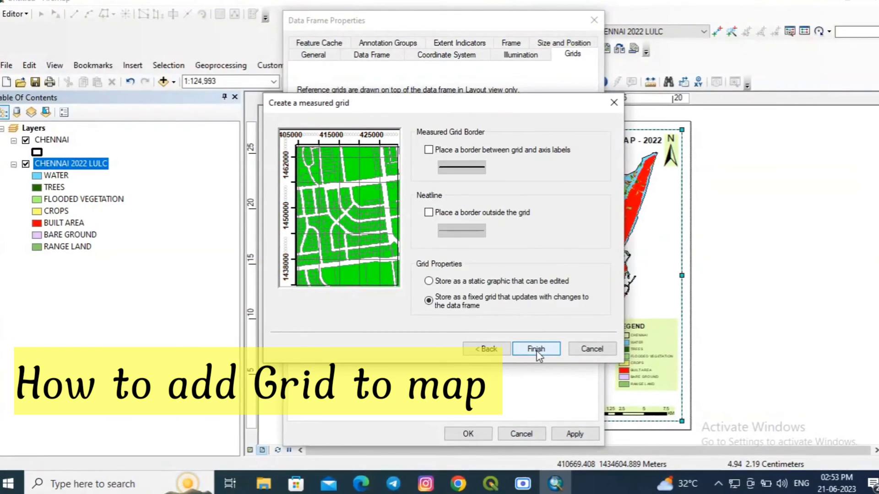
{"action": "left_click", "coordinate": [536, 349]}
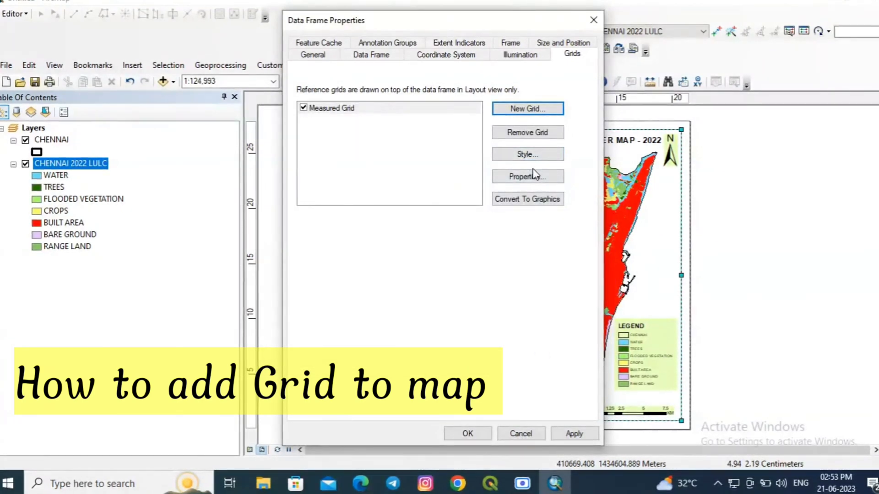
Change the grid style to Graticule.
{"action": "left_click", "coordinate": [533, 176]}
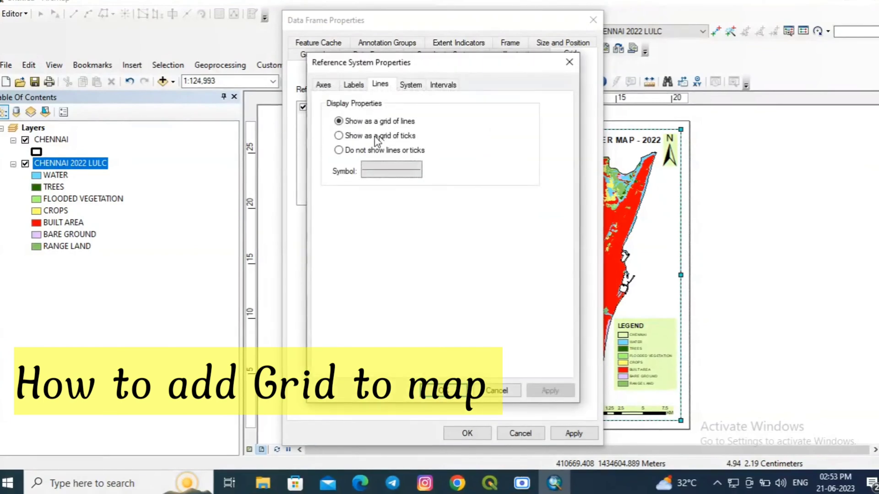
{"action": "left_click", "coordinate": [569, 62]}
{"action": "left_click", "coordinate": [526, 156]}
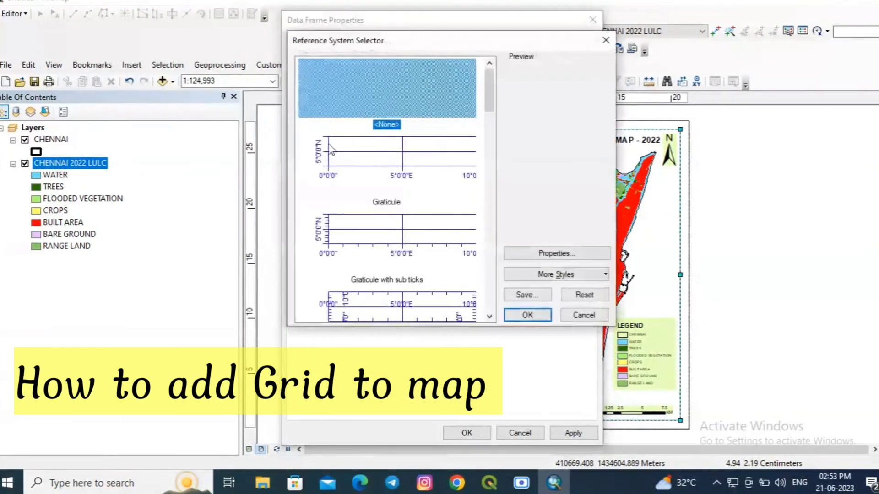
{"action": "left_click", "coordinate": [380, 255]}
{"action": "left_click", "coordinate": [548, 315]}
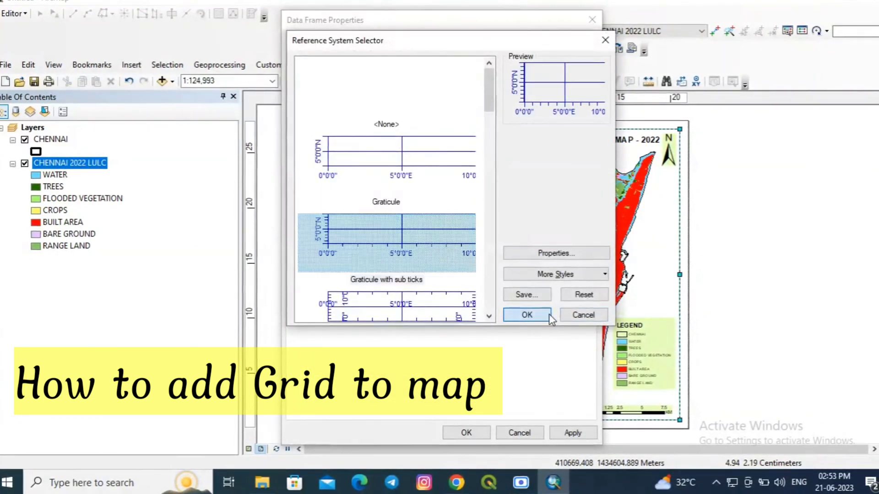
Review the graticule's lines, axes, labels and hatching settings.
{"action": "left_click", "coordinate": [546, 180]}
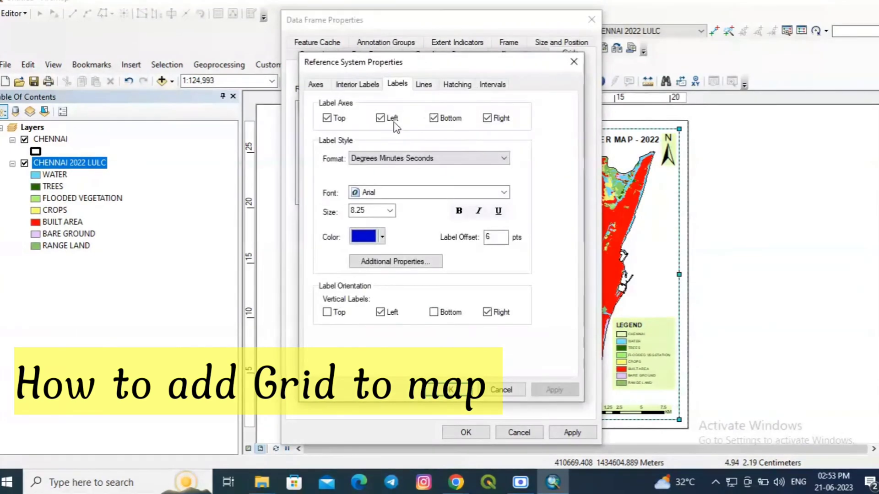
{"action": "left_click", "coordinate": [422, 86]}
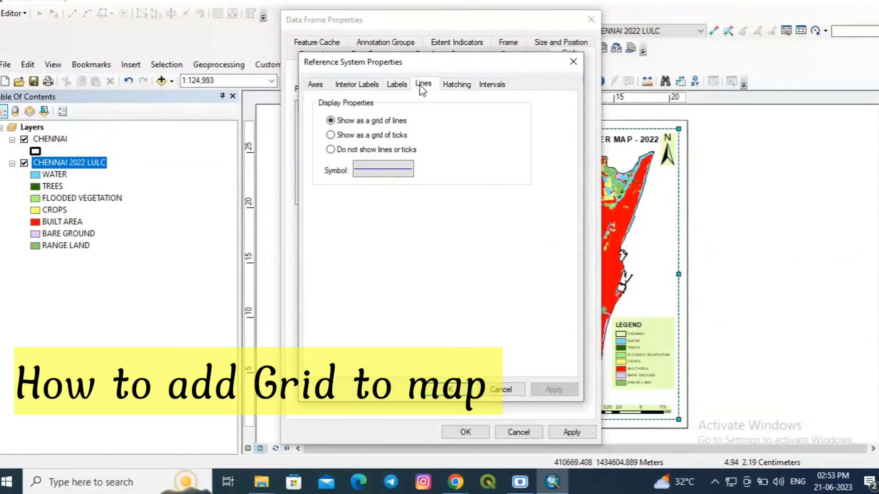
{"action": "left_click", "coordinate": [376, 85]}
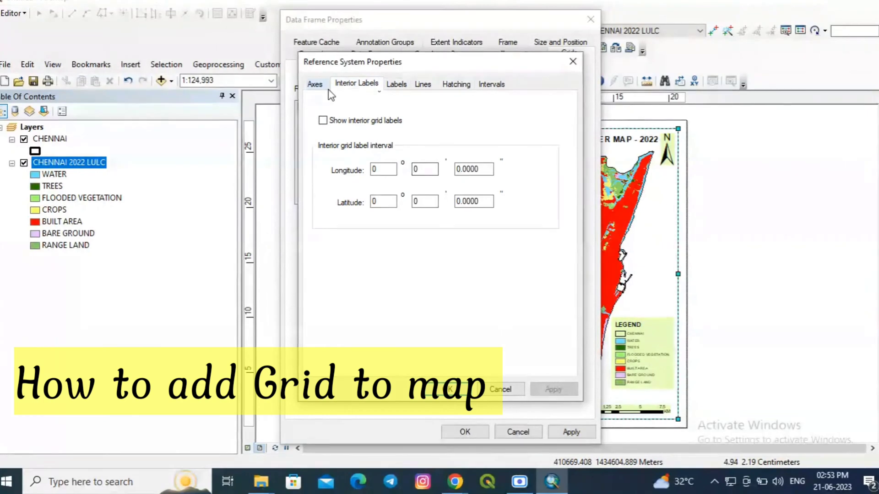
{"action": "left_click", "coordinate": [316, 85]}
{"action": "left_click", "coordinate": [362, 85]}
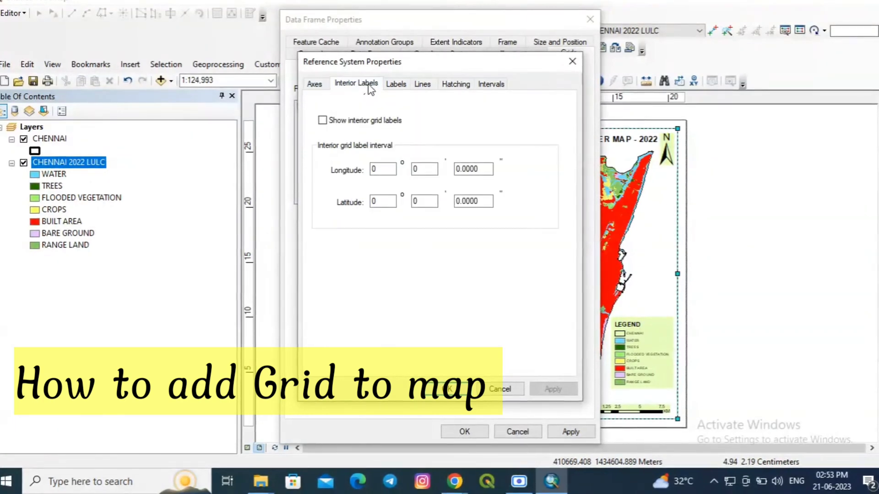
{"action": "left_click", "coordinate": [393, 87]}
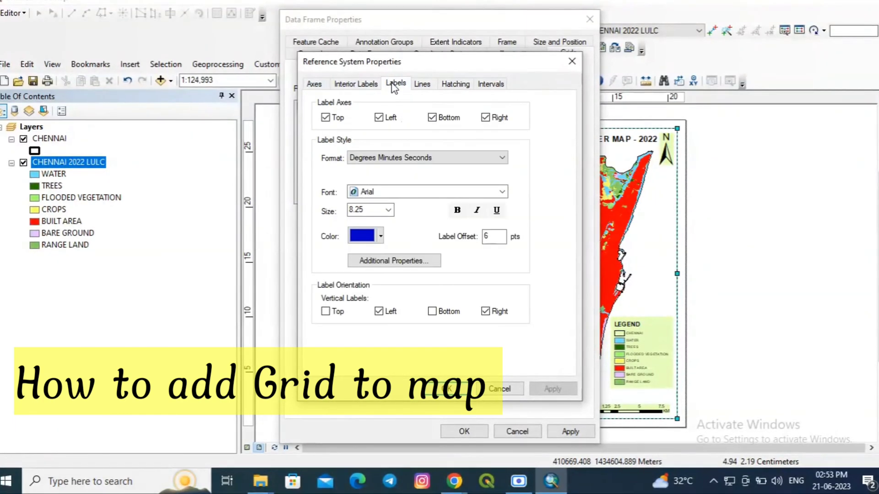
{"action": "left_click", "coordinate": [442, 88]}
{"action": "left_click", "coordinate": [431, 86]}
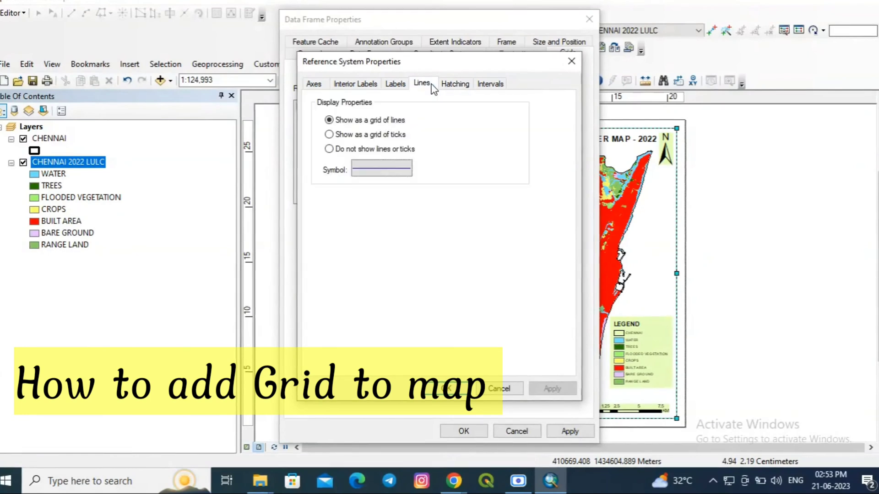
{"action": "left_click", "coordinate": [455, 84]}
Set the graticule X and Y intervals to 0°10'.
{"action": "left_click", "coordinate": [489, 84]}
{"action": "double_click", "coordinate": [396, 120]}
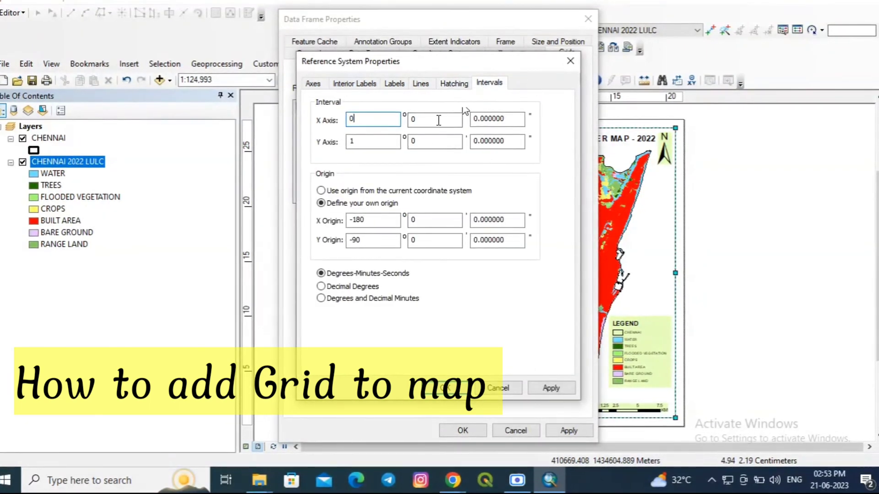
{"action": "type", "text": "1"}
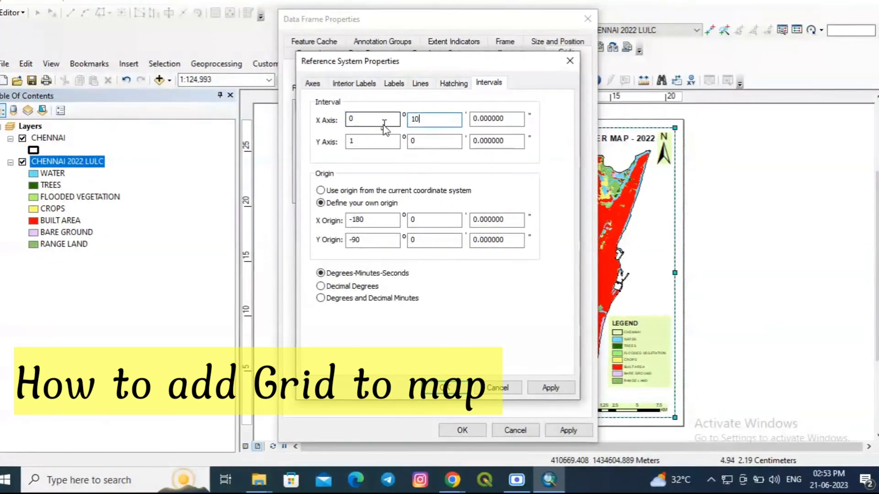
{"action": "type", "text": "0"}
{"action": "left_click_drag", "start_coordinate": [355, 141], "coordinate": [340, 141]}
{"action": "type", "text": "0"}
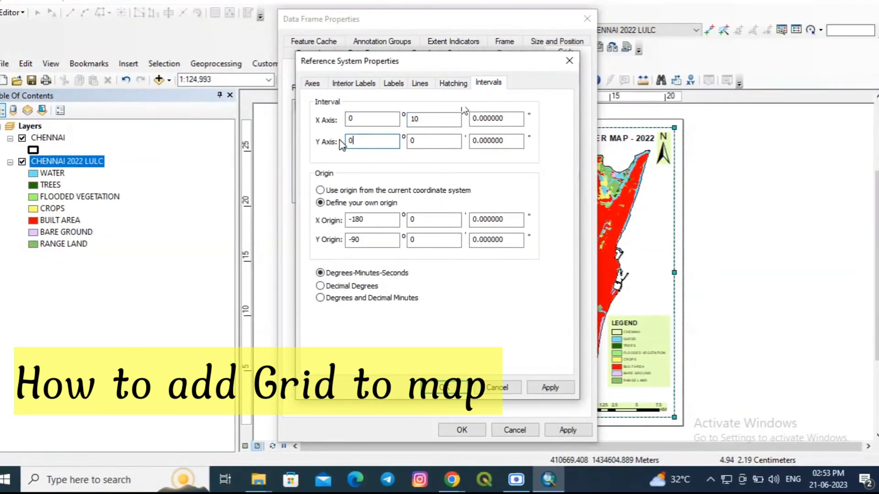
{"action": "key", "text": "Delete"}
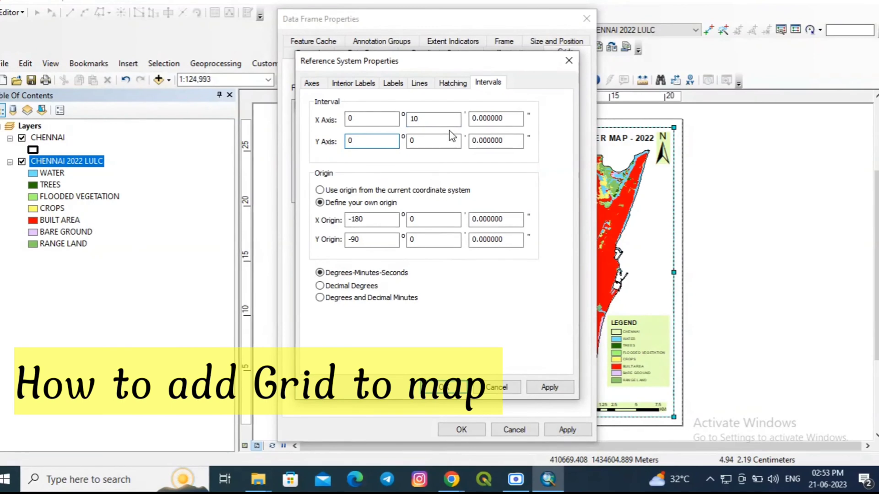
{"action": "key", "text": "Tab"}
{"action": "type", "text": "1"}
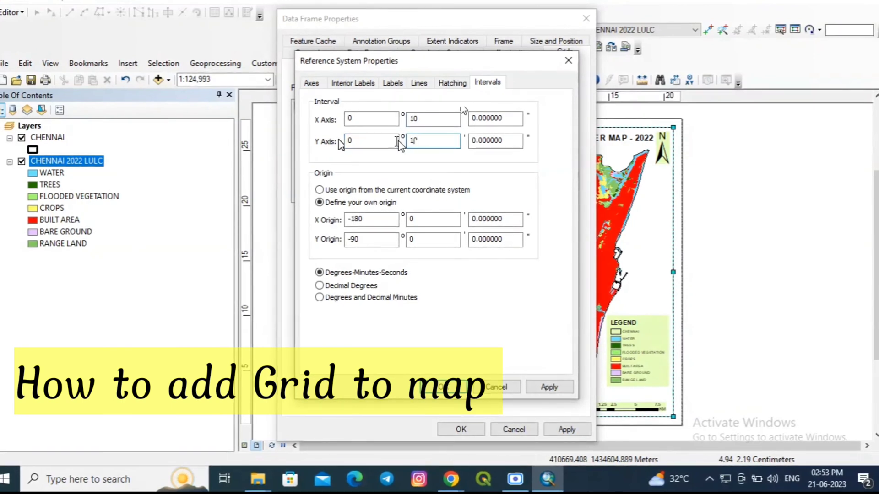
{"action": "type", "text": "0"}
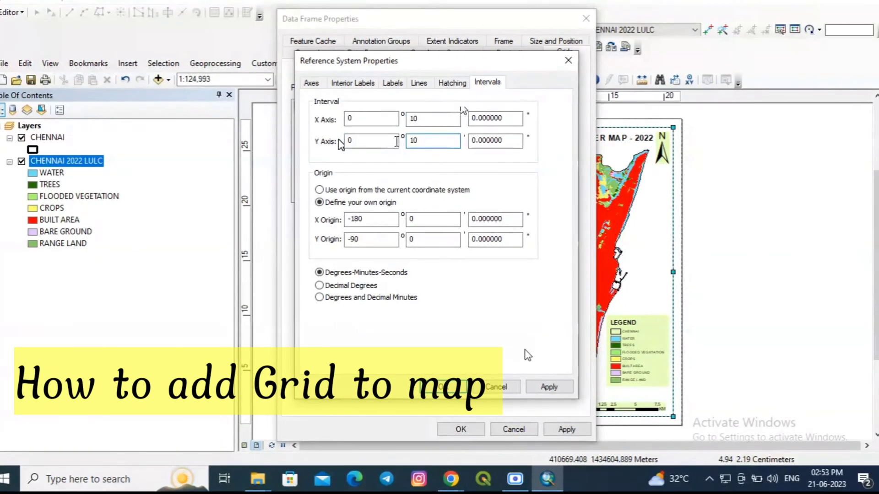
Set the grid label size to 10 and apply the graticule to the data frame.
{"action": "left_click", "coordinate": [396, 84]}
{"action": "left_click", "coordinate": [384, 210]}
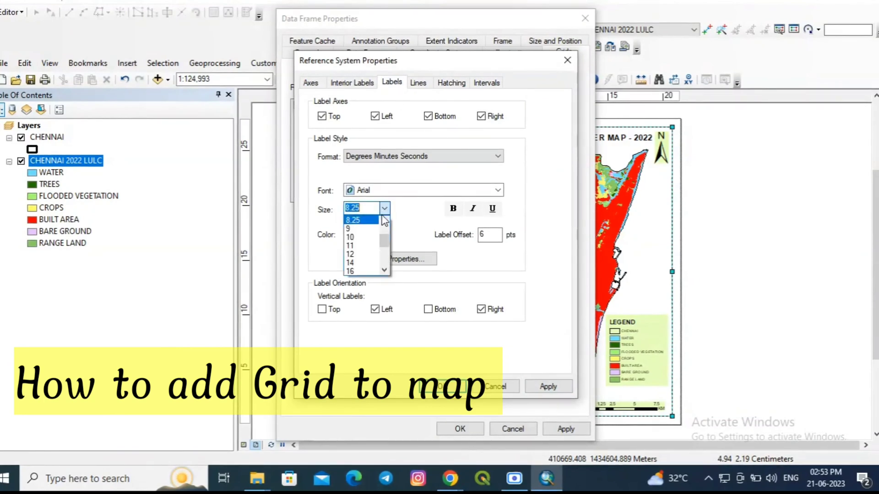
{"action": "left_click", "coordinate": [362, 235]}
{"action": "left_click", "coordinate": [548, 386]}
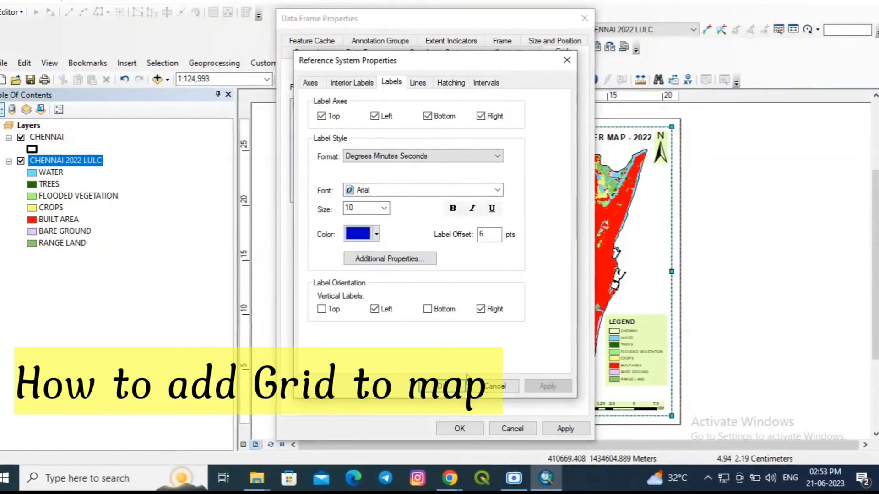
{"action": "key", "text": "Return"}
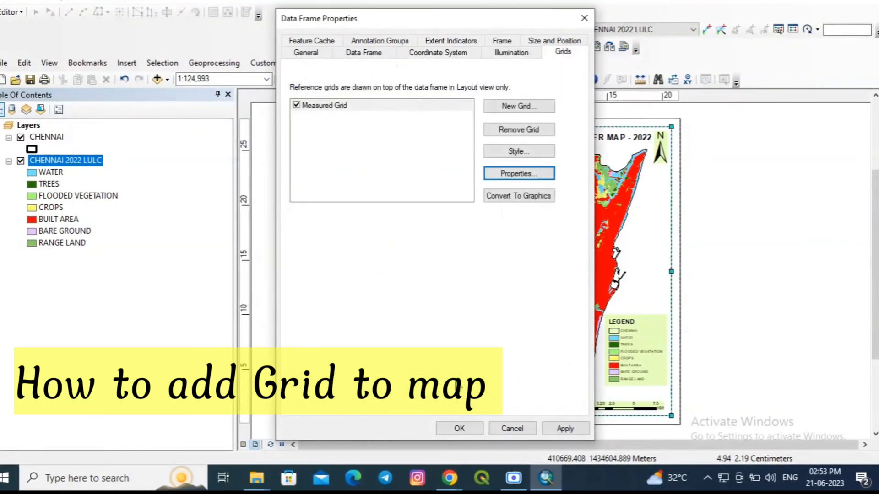
{"action": "left_click", "coordinate": [564, 428]}
Set the graticule lines to 'Do not show lines or ticks', keeping only border labels.
{"action": "left_click", "coordinate": [459, 428]}
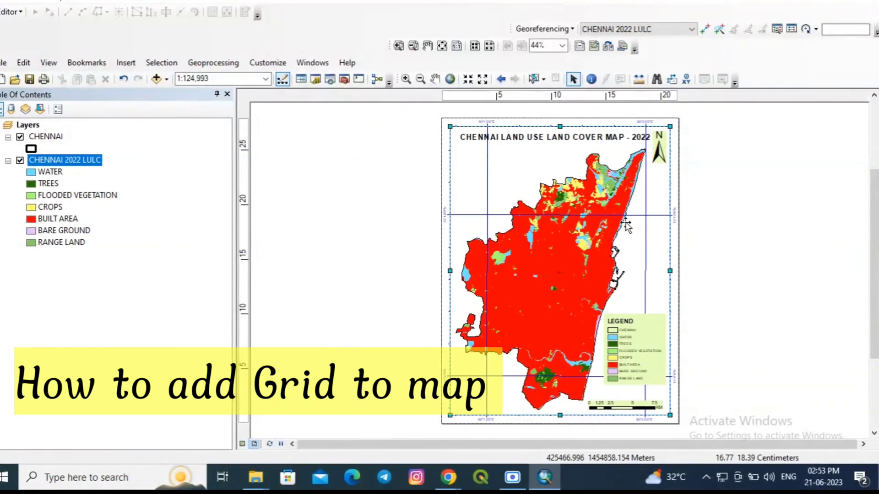
{"action": "right_click", "coordinate": [651, 220]}
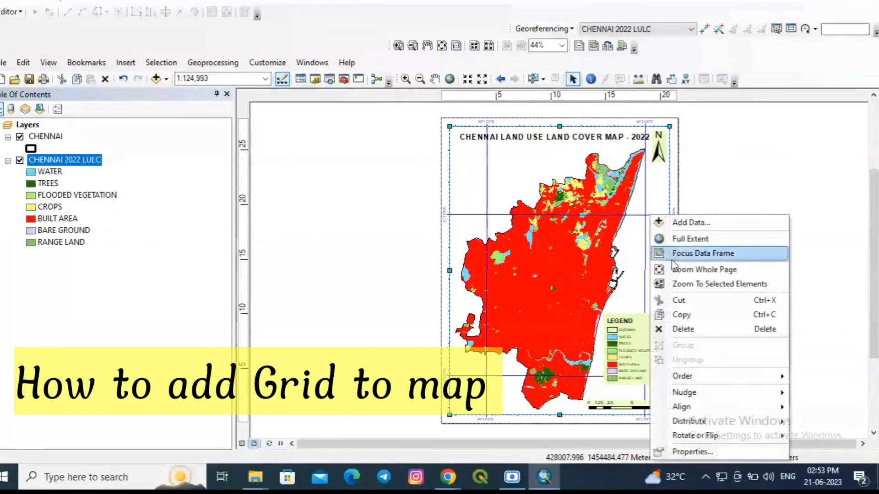
{"action": "left_click", "coordinate": [693, 452]}
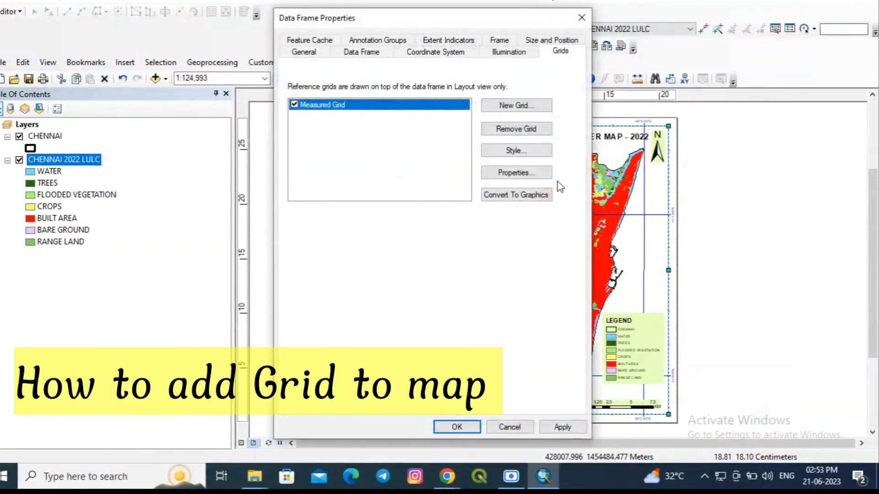
{"action": "left_click", "coordinate": [510, 173]}
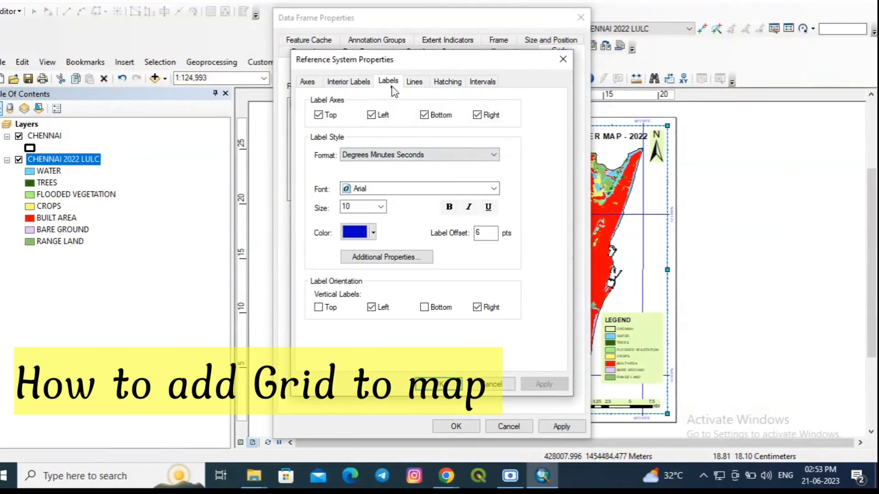
{"action": "left_click", "coordinate": [445, 83]}
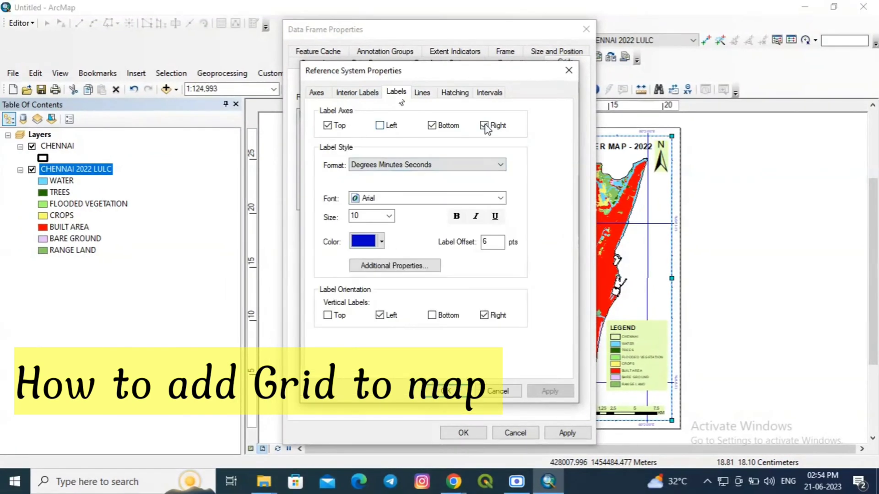
{"action": "left_click", "coordinate": [421, 93]}
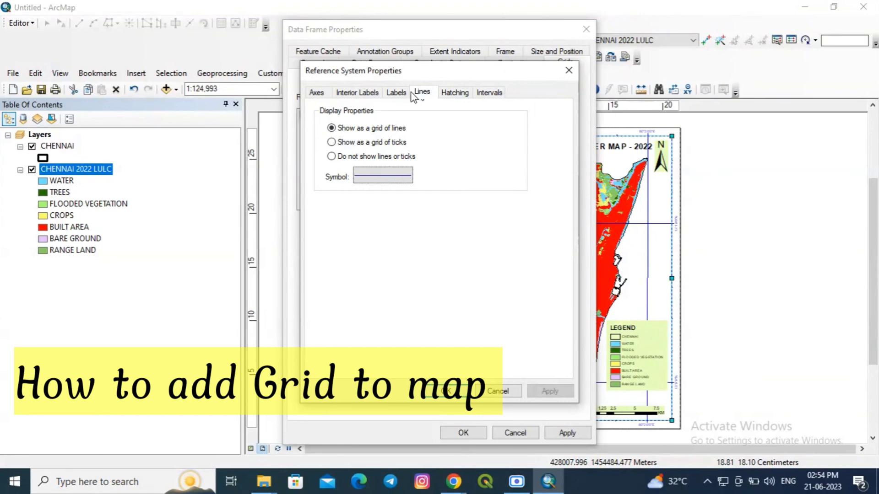
{"action": "left_click", "coordinate": [363, 157]}
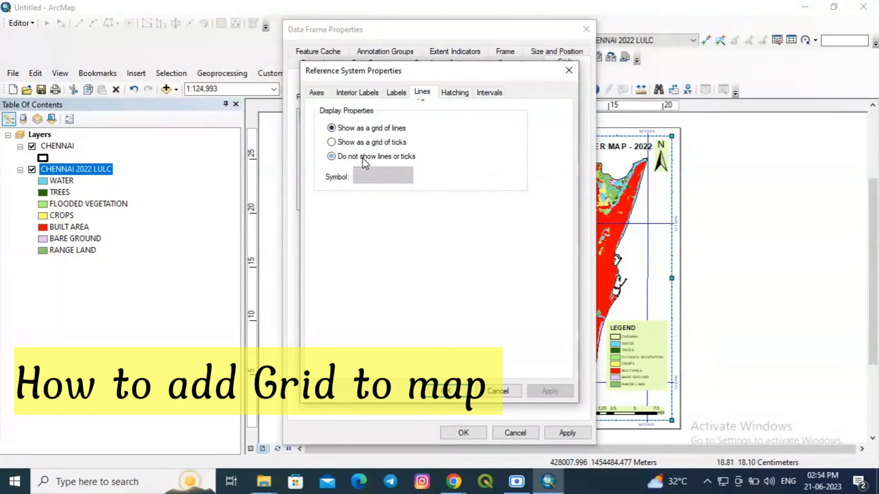
{"action": "left_click", "coordinate": [476, 390]}
{"action": "left_click", "coordinate": [579, 433]}
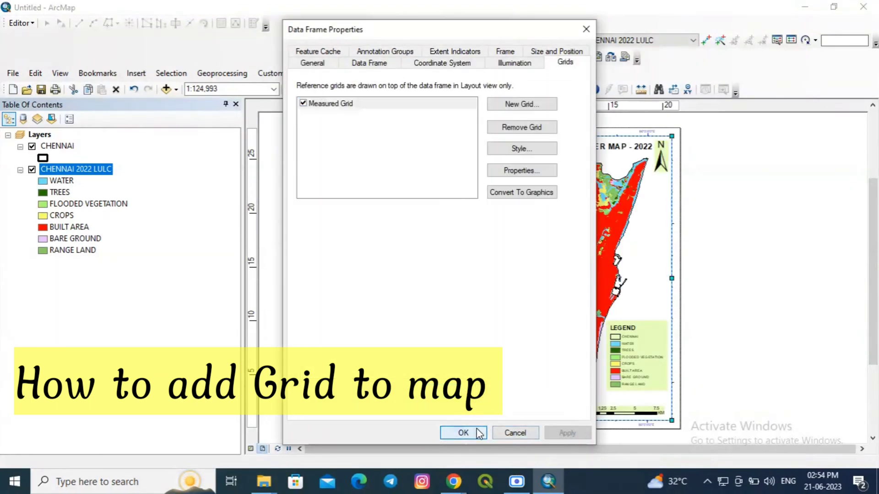
{"action": "left_click", "coordinate": [478, 433]}
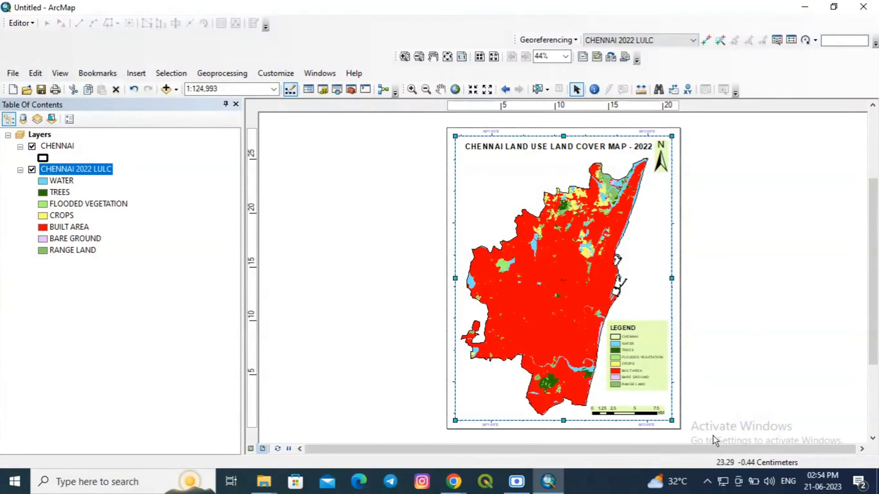
Export the layout as TIFF 'LULC CHENNAI 2022' to WORK (D:)\GIS LAB\LULC USING SENTINEL 2A.
{"action": "scroll", "coordinate": [680, 366], "scroll_direction": "down", "scroll_amount": 1}
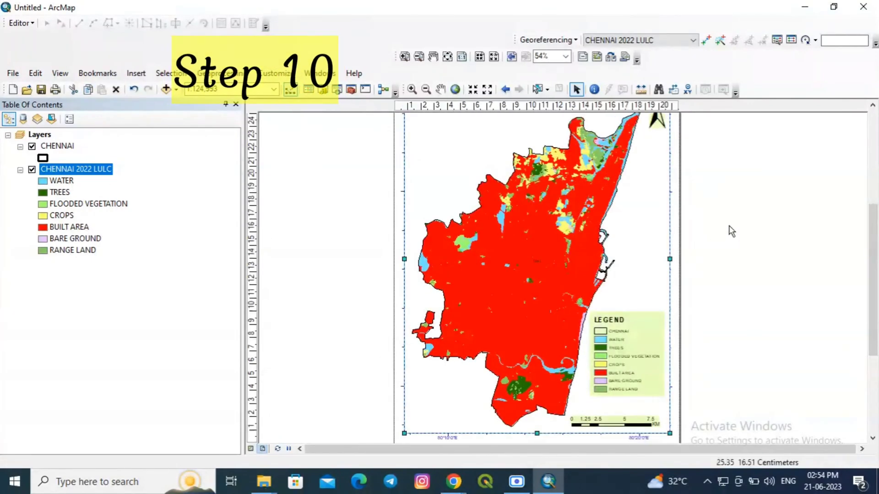
{"action": "left_click_drag", "start_coordinate": [732, 231], "coordinate": [651, 247]}
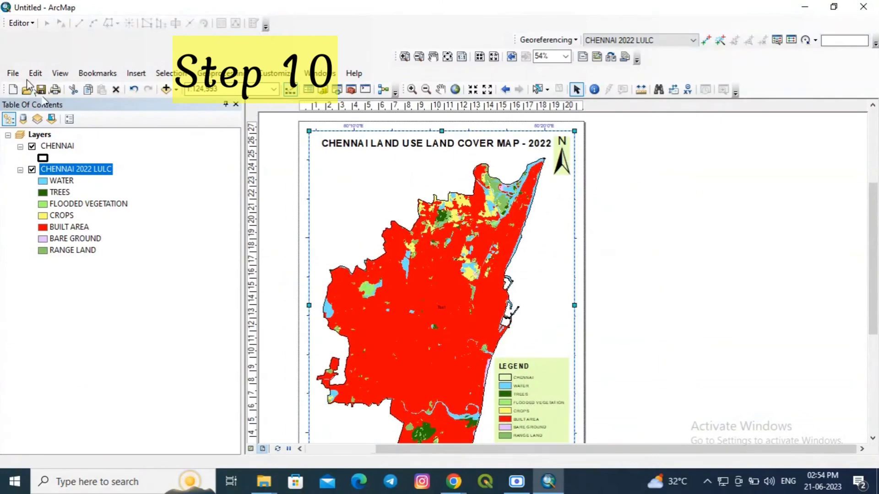
{"action": "left_click", "coordinate": [13, 73]}
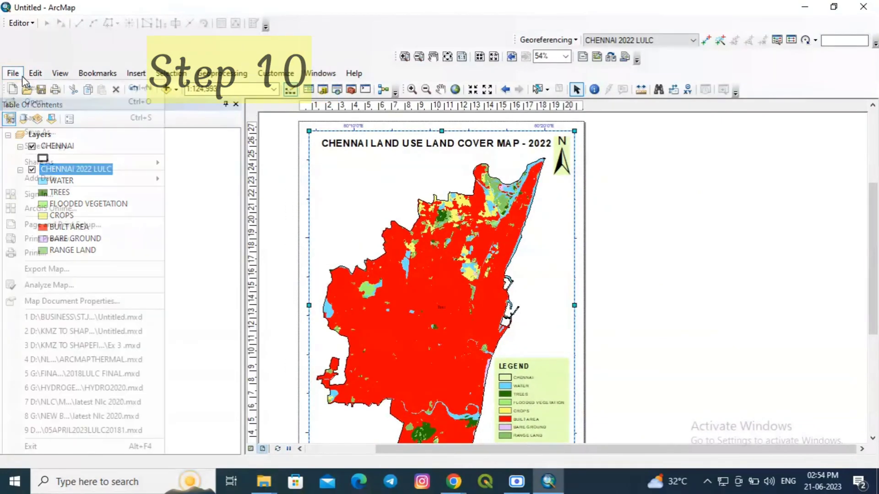
{"action": "left_click", "coordinate": [65, 269]}
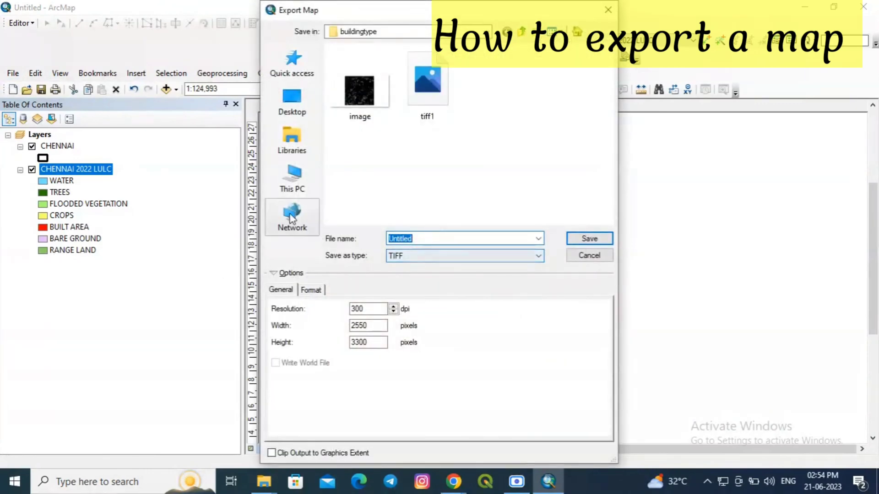
{"action": "left_click", "coordinate": [292, 179]}
{"action": "scroll", "coordinate": [401, 183], "scroll_direction": "down", "scroll_amount": 3}
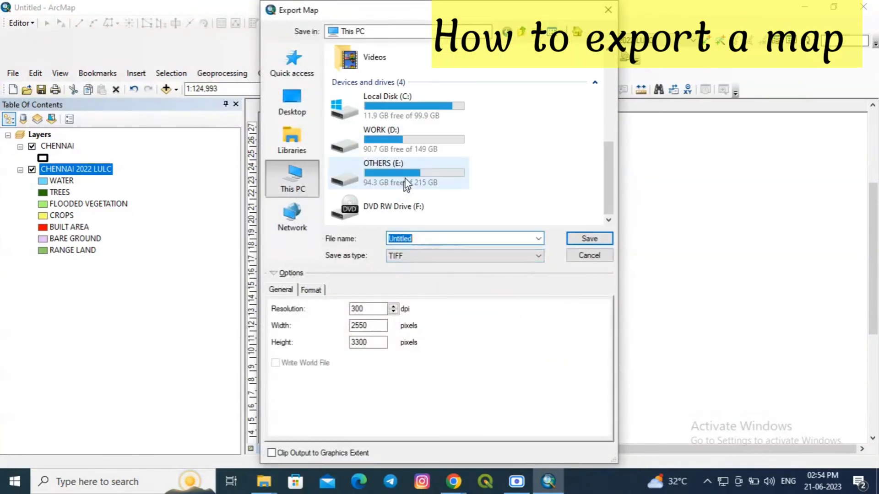
{"action": "double_click", "coordinate": [398, 187]}
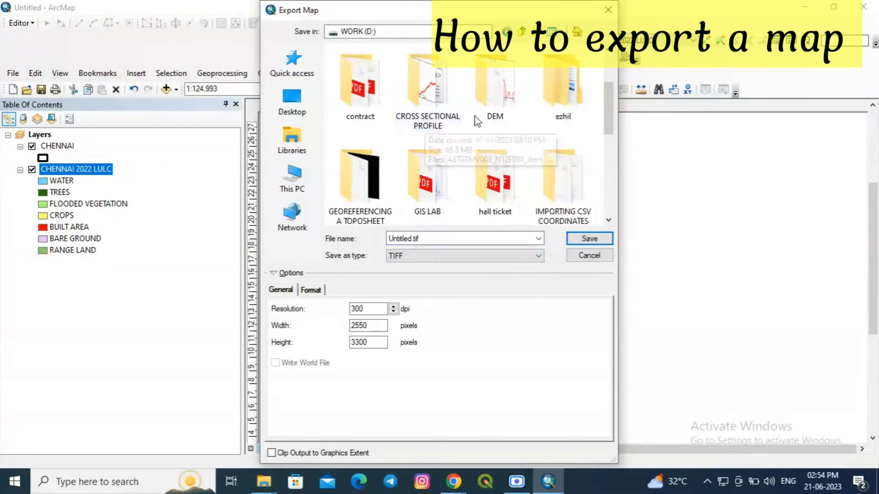
{"action": "scroll", "coordinate": [426, 124], "scroll_direction": "down", "scroll_amount": 1}
{"action": "left_click", "coordinate": [434, 110]}
{"action": "double_click", "coordinate": [434, 110]}
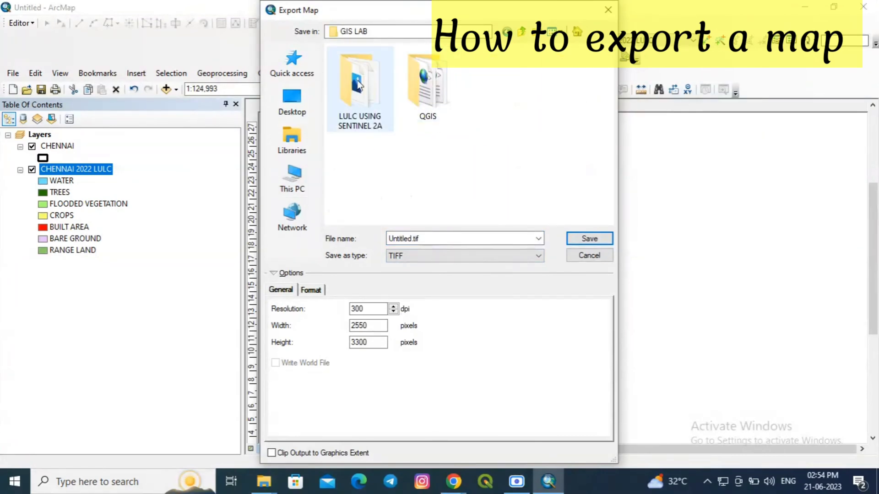
{"action": "double_click", "coordinate": [360, 85]}
{"action": "double_click", "coordinate": [395, 238]}
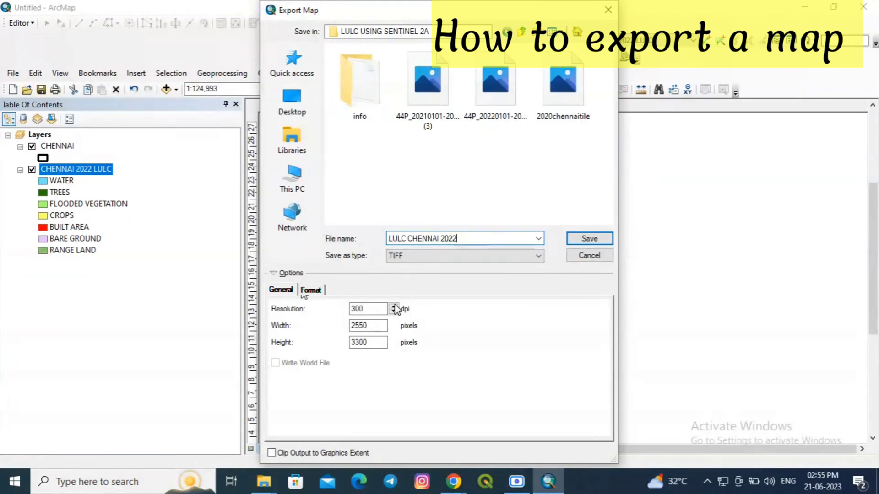
{"action": "left_click", "coordinate": [593, 239]}
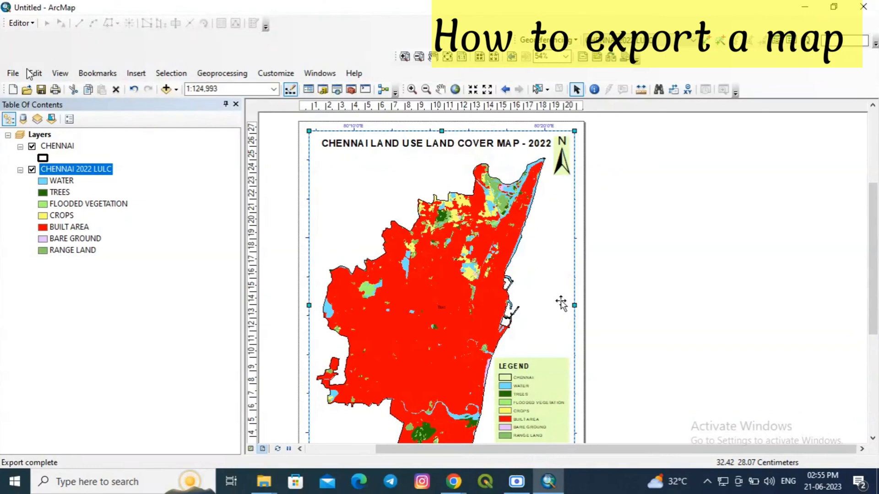
Export the layout again as a 96 dpi JPEG named Untitled.
{"action": "left_click", "coordinate": [13, 74]}
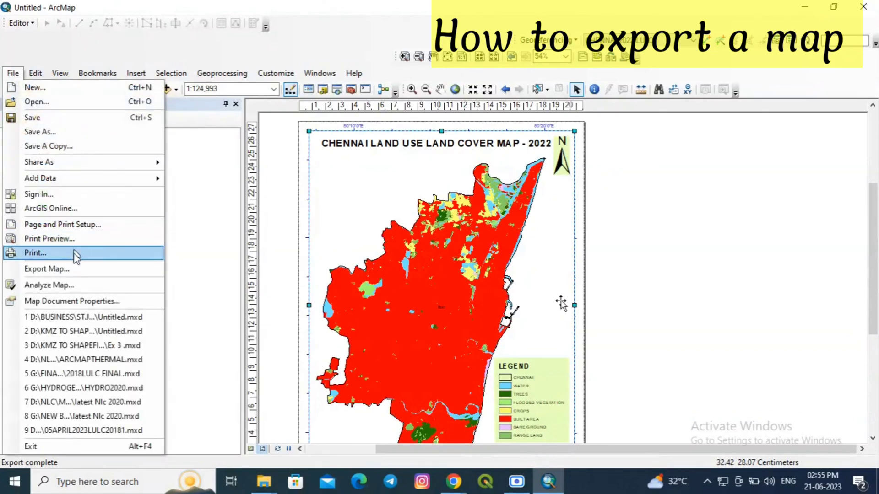
{"action": "left_click", "coordinate": [77, 269]}
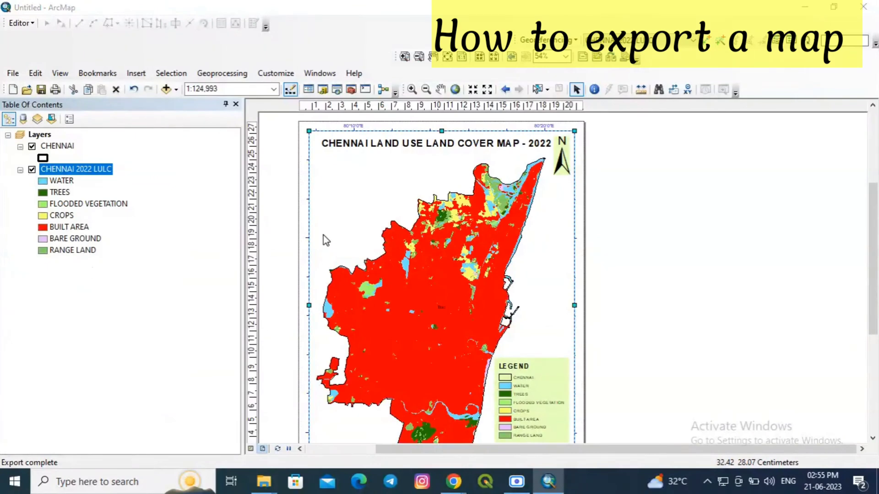
{"action": "left_click", "coordinate": [469, 260]}
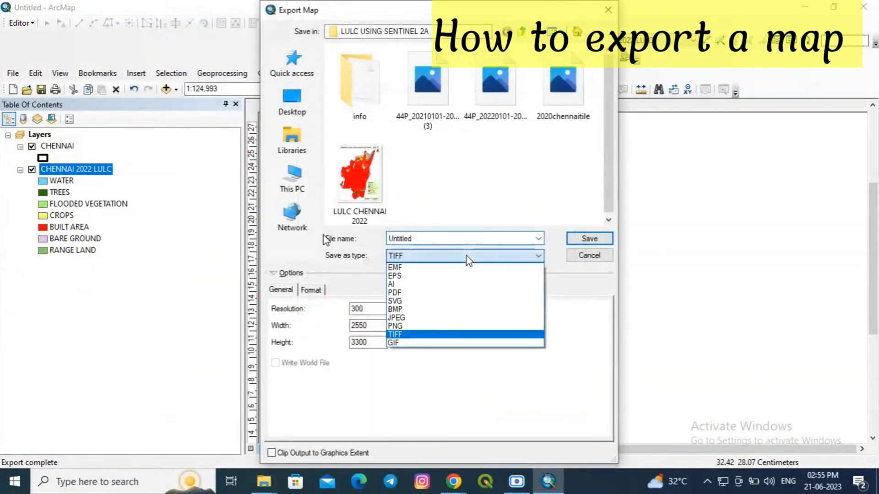
{"action": "left_click", "coordinate": [418, 318]}
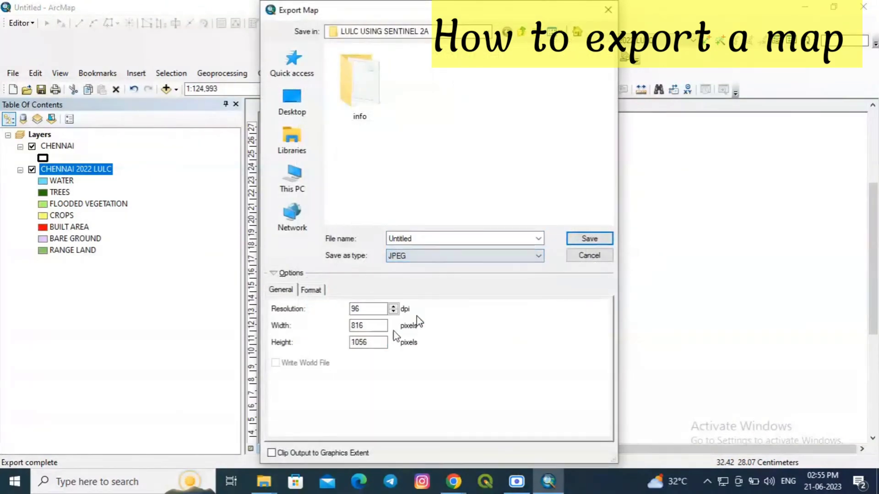
{"action": "left_click", "coordinate": [593, 243]}
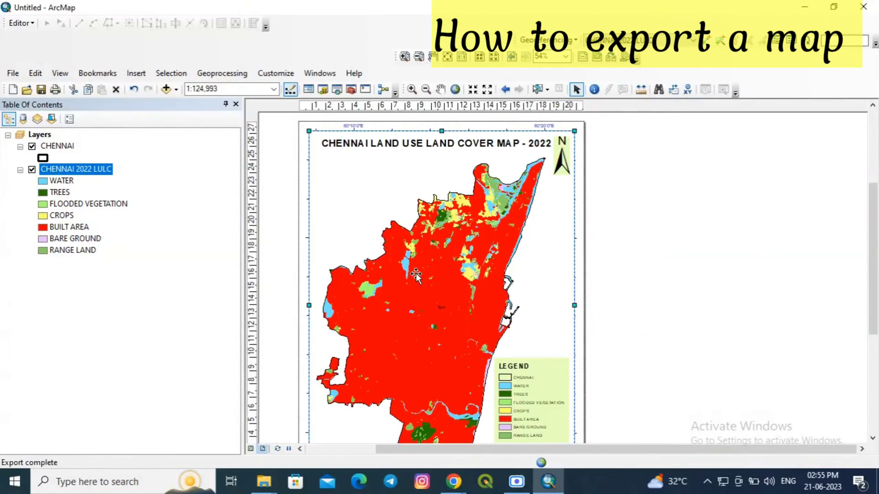
Minimize ArcMap and the browser, inspect Untitled.jpg in Photos with zooming, then close it.
{"action": "left_click", "coordinate": [810, 8]}
{"action": "left_click", "coordinate": [811, 8]}
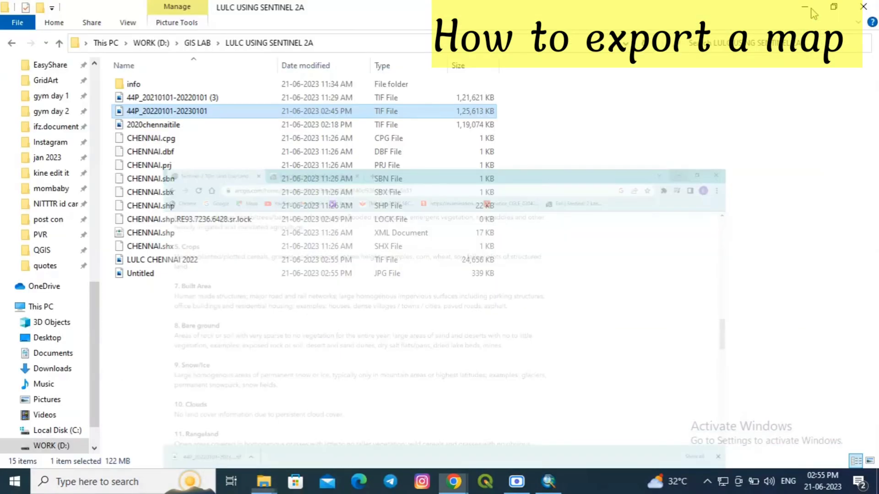
{"action": "key", "text": "Down"}
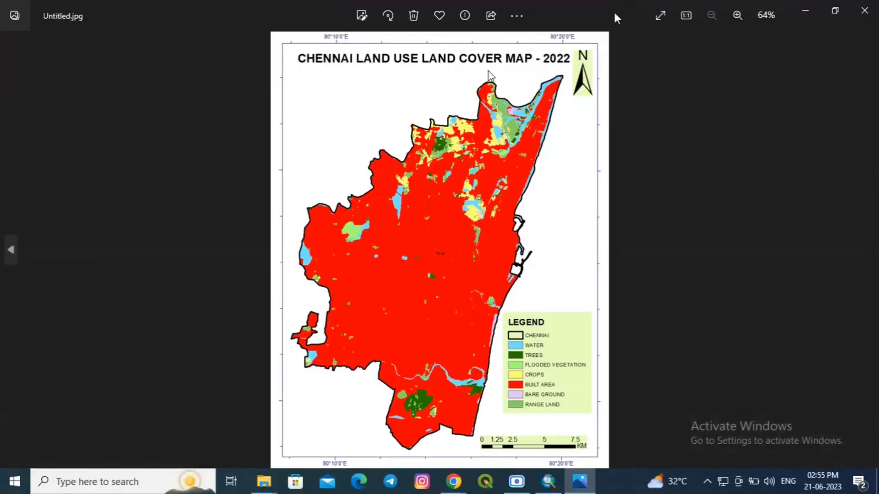
{"action": "scroll", "coordinate": [458, 66], "scroll_direction": "up", "scroll_amount": 2}
{"action": "scroll", "coordinate": [458, 68], "scroll_direction": "down", "scroll_amount": 2}
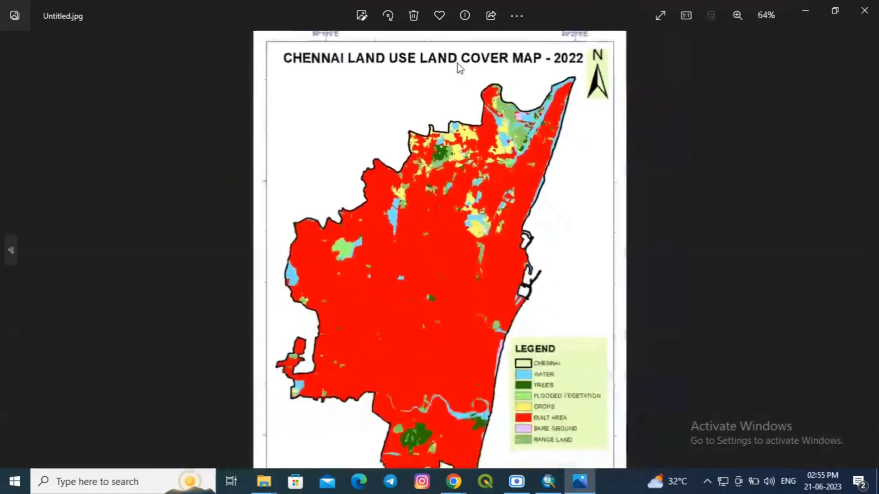
{"action": "scroll", "coordinate": [538, 357], "scroll_direction": "up", "scroll_amount": 1}
{"action": "scroll", "coordinate": [547, 320], "scroll_direction": "down", "scroll_amount": 2}
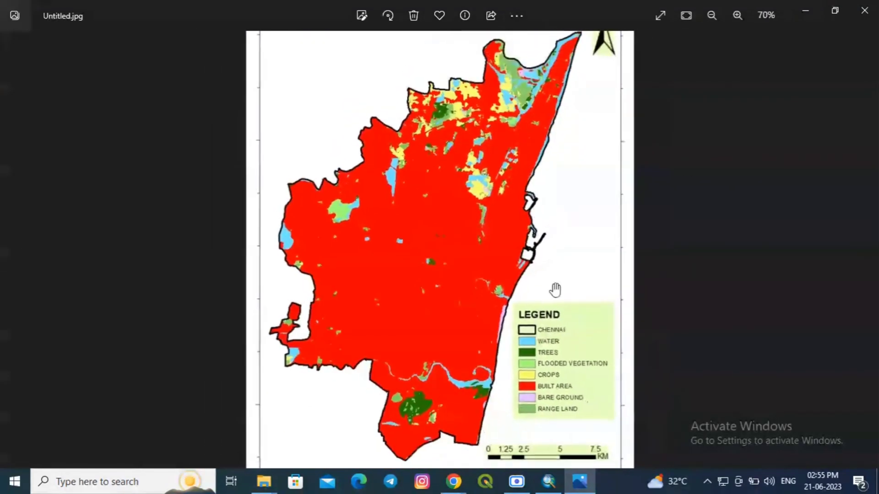
{"action": "left_click", "coordinate": [865, 13]}
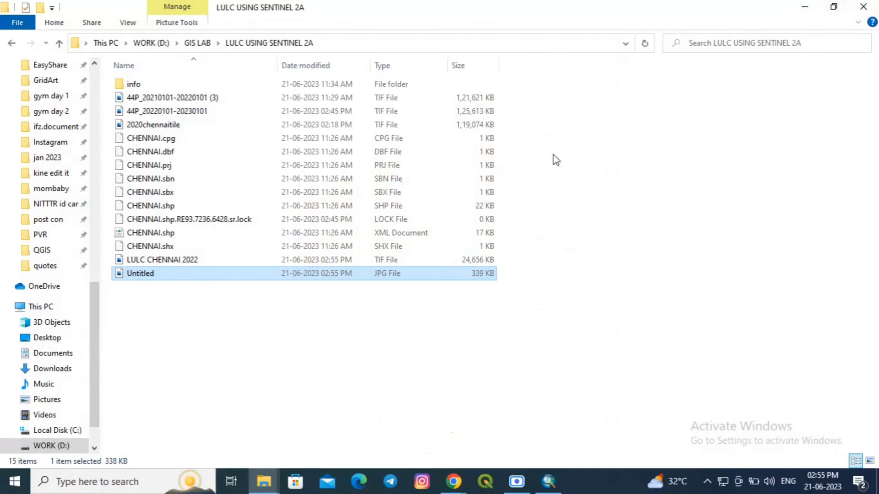